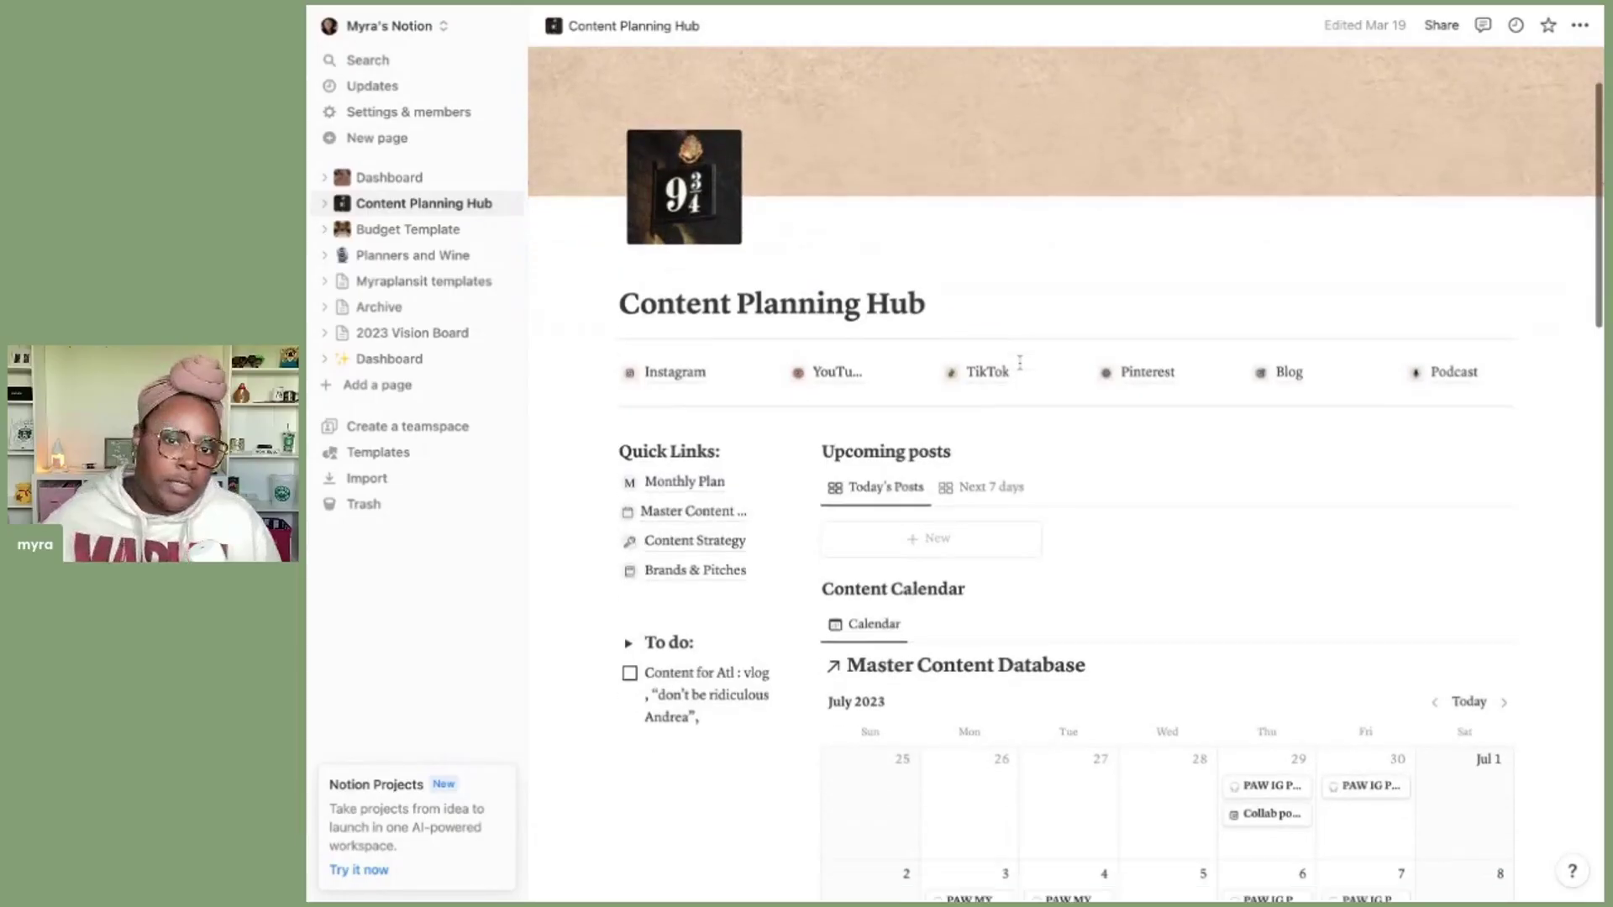
# Step: Look over the Content Planning Hub, open its Instagram page, and return to the hub
pyautogui.scroll(-2, 1066, 474)
pyautogui.scroll(5, 1066, 475)
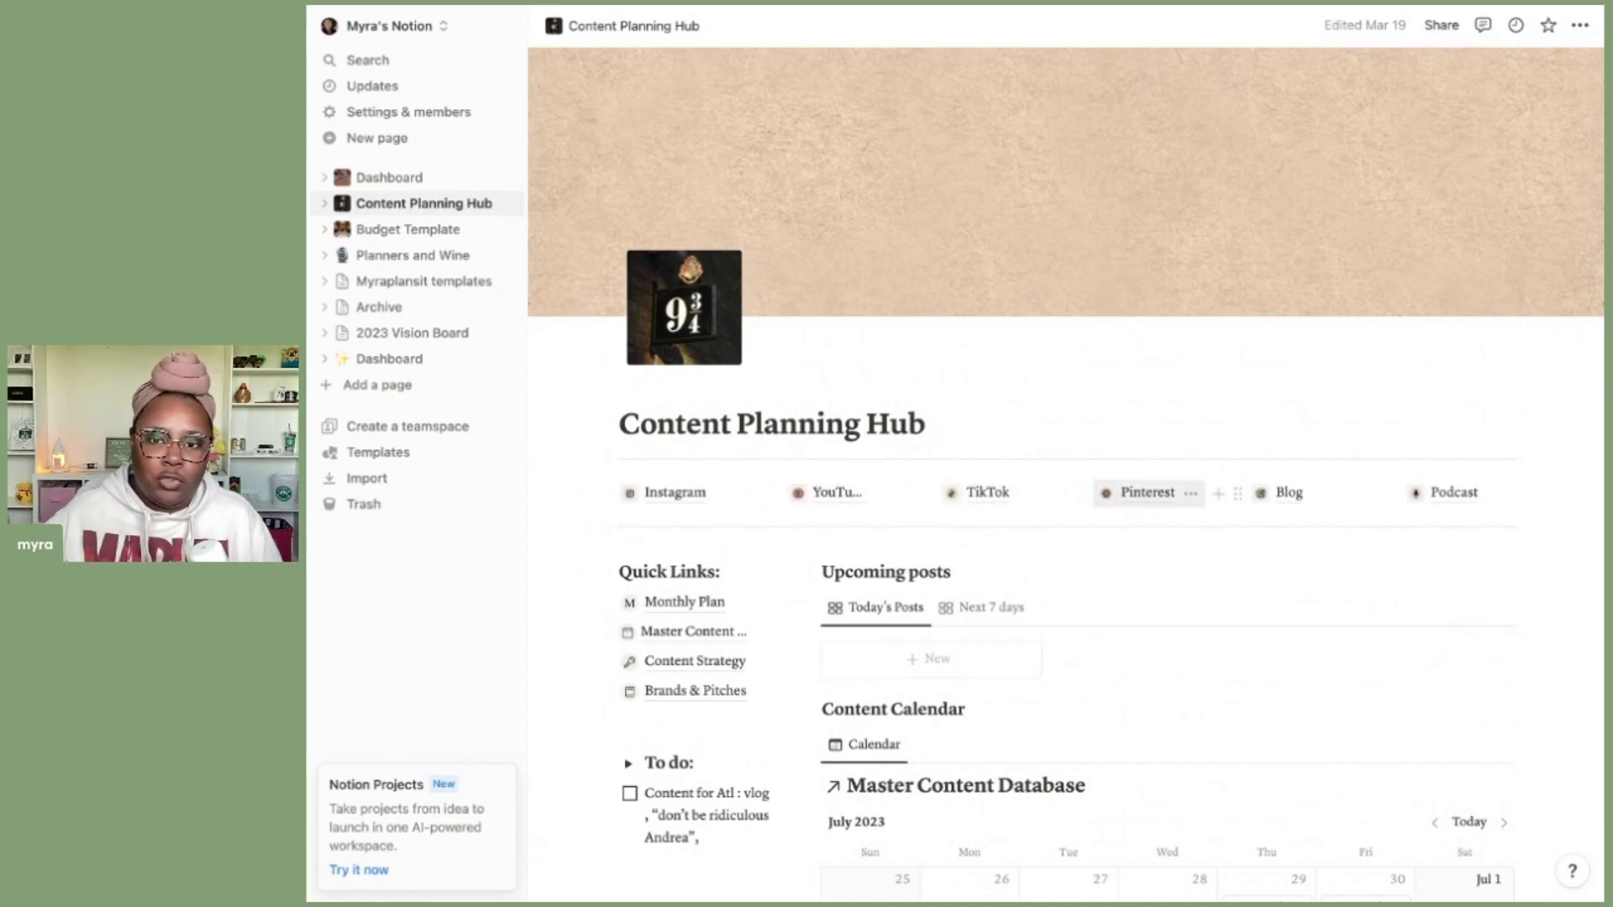
pyautogui.click(682, 504)
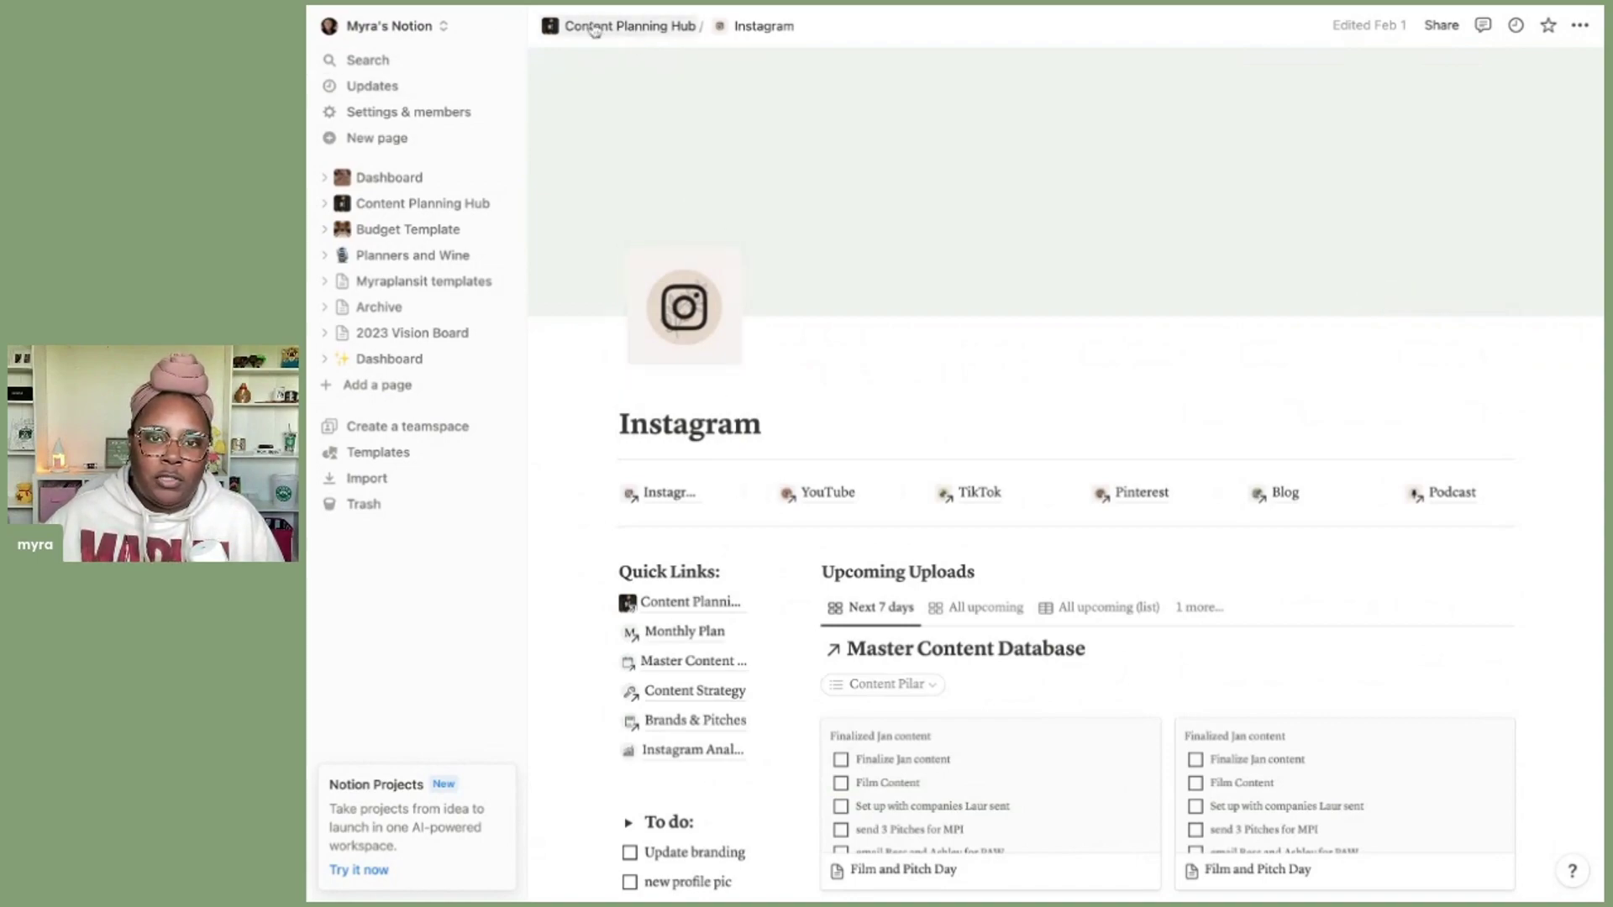
pyautogui.click(622, 26)
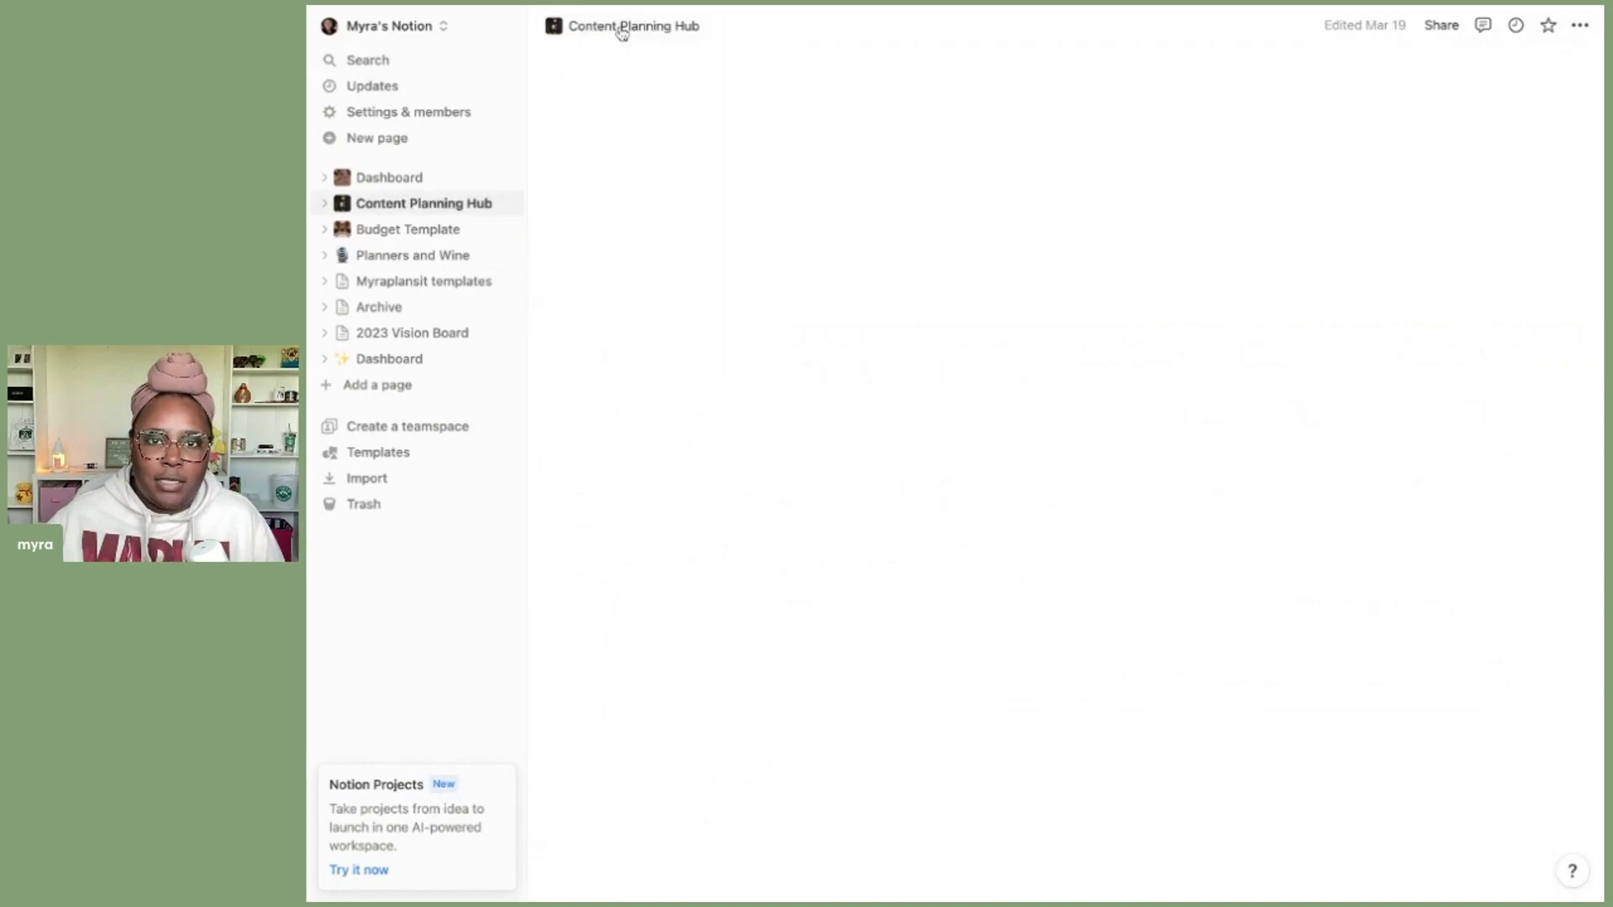
# Step: Add an item on July 11, 2023 in the Content Calendar using the New Insta Post template
pyautogui.scroll(-4, 1008, 420)
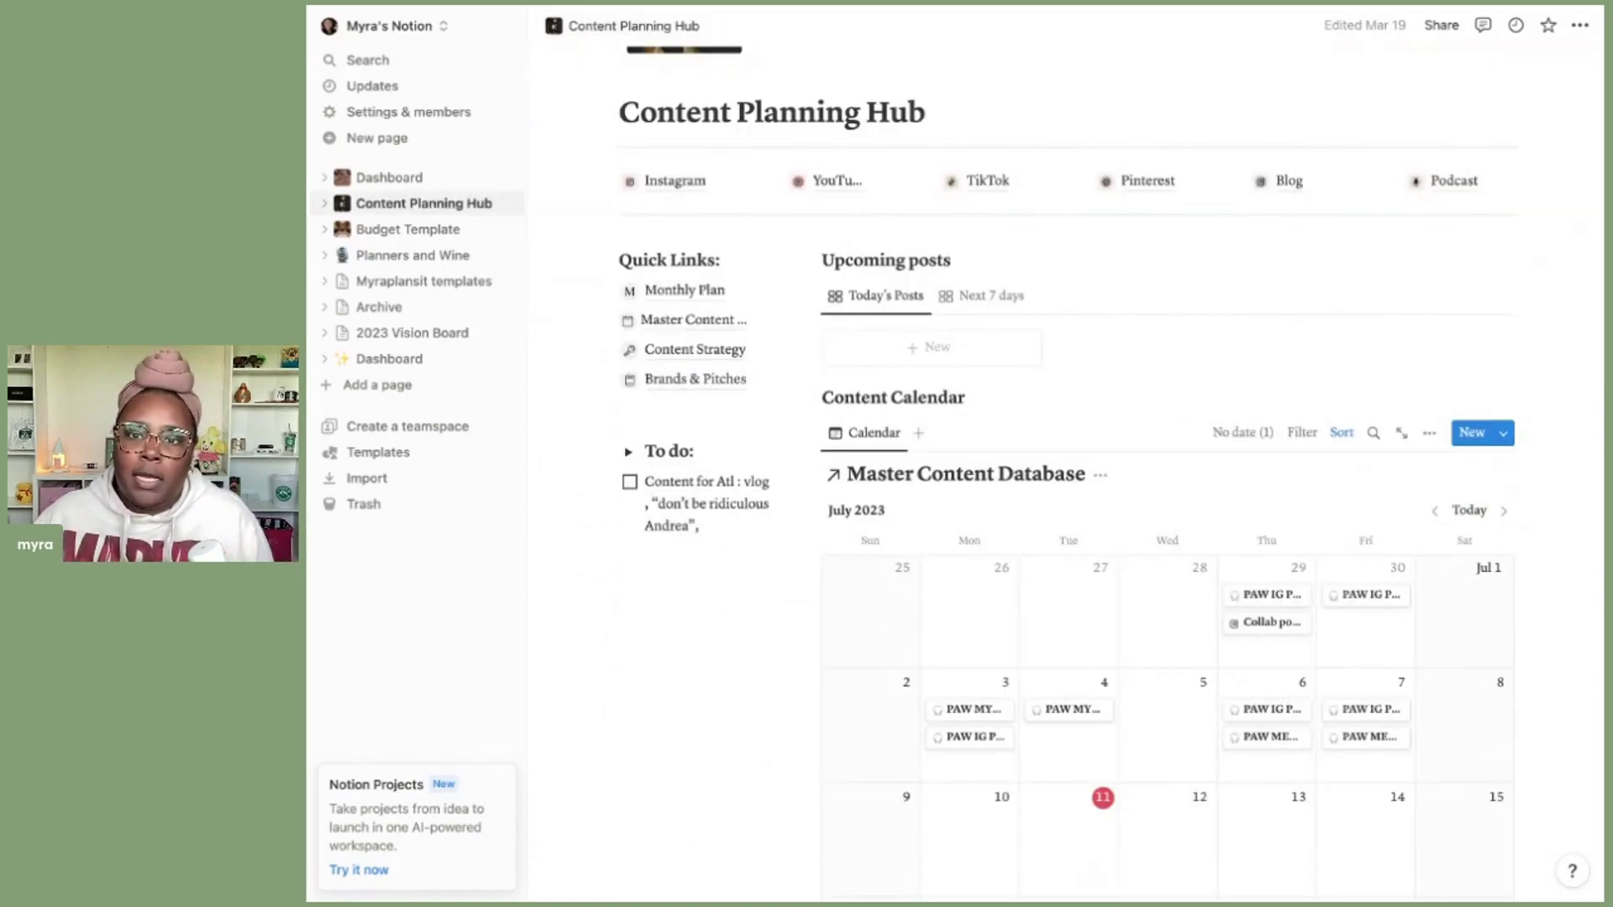
pyautogui.scroll(-3, 1108, 454)
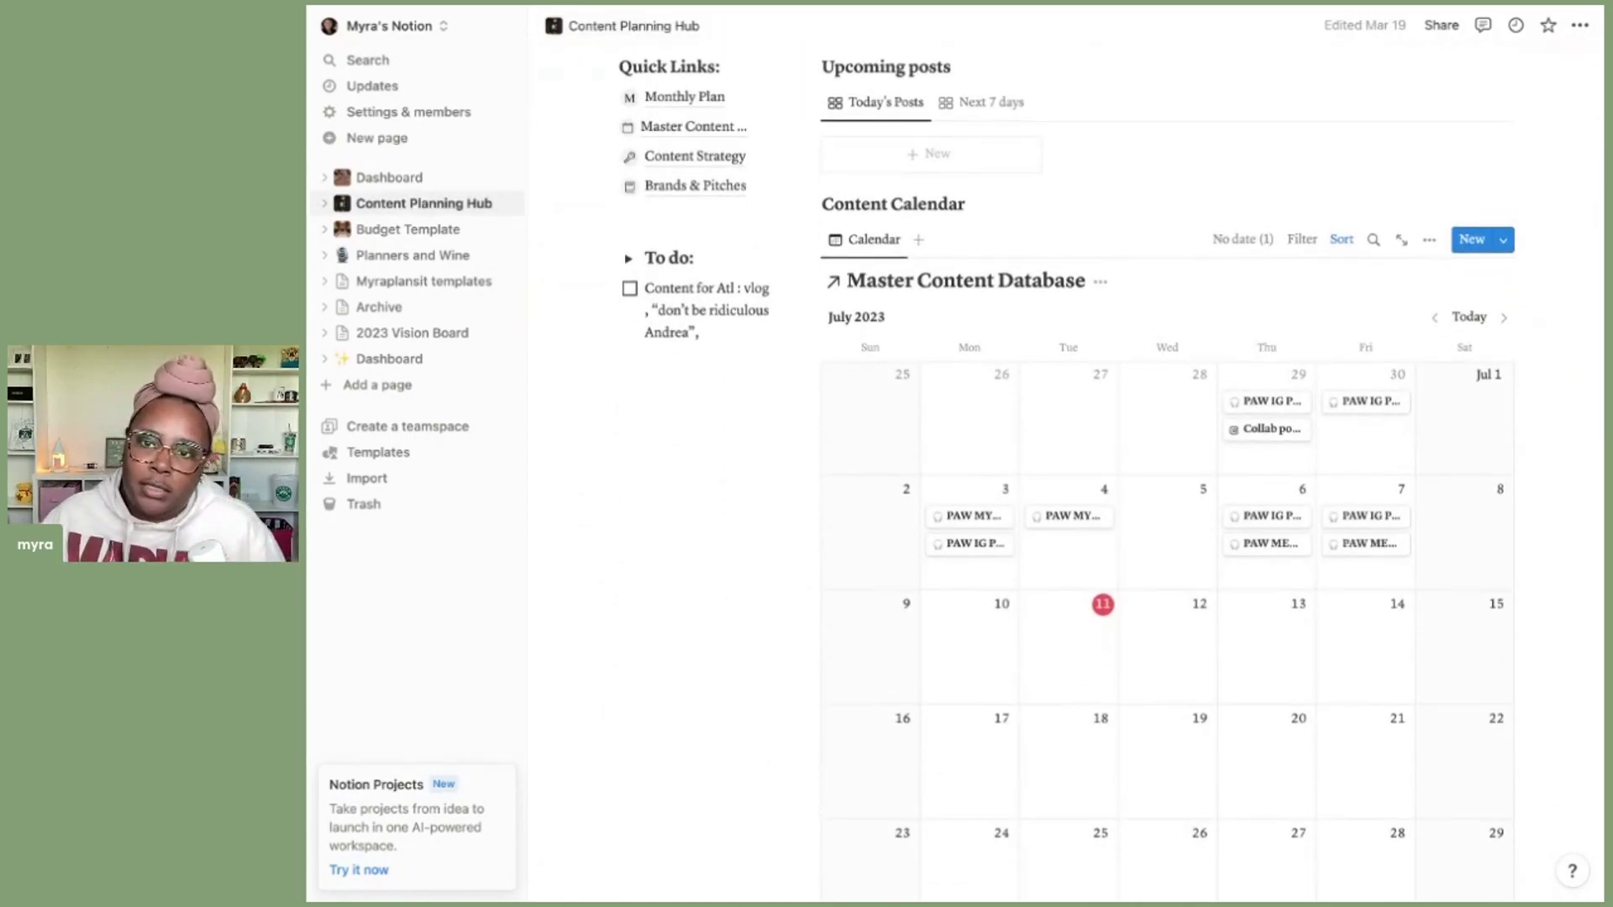
pyautogui.scroll(-3, 1109, 454)
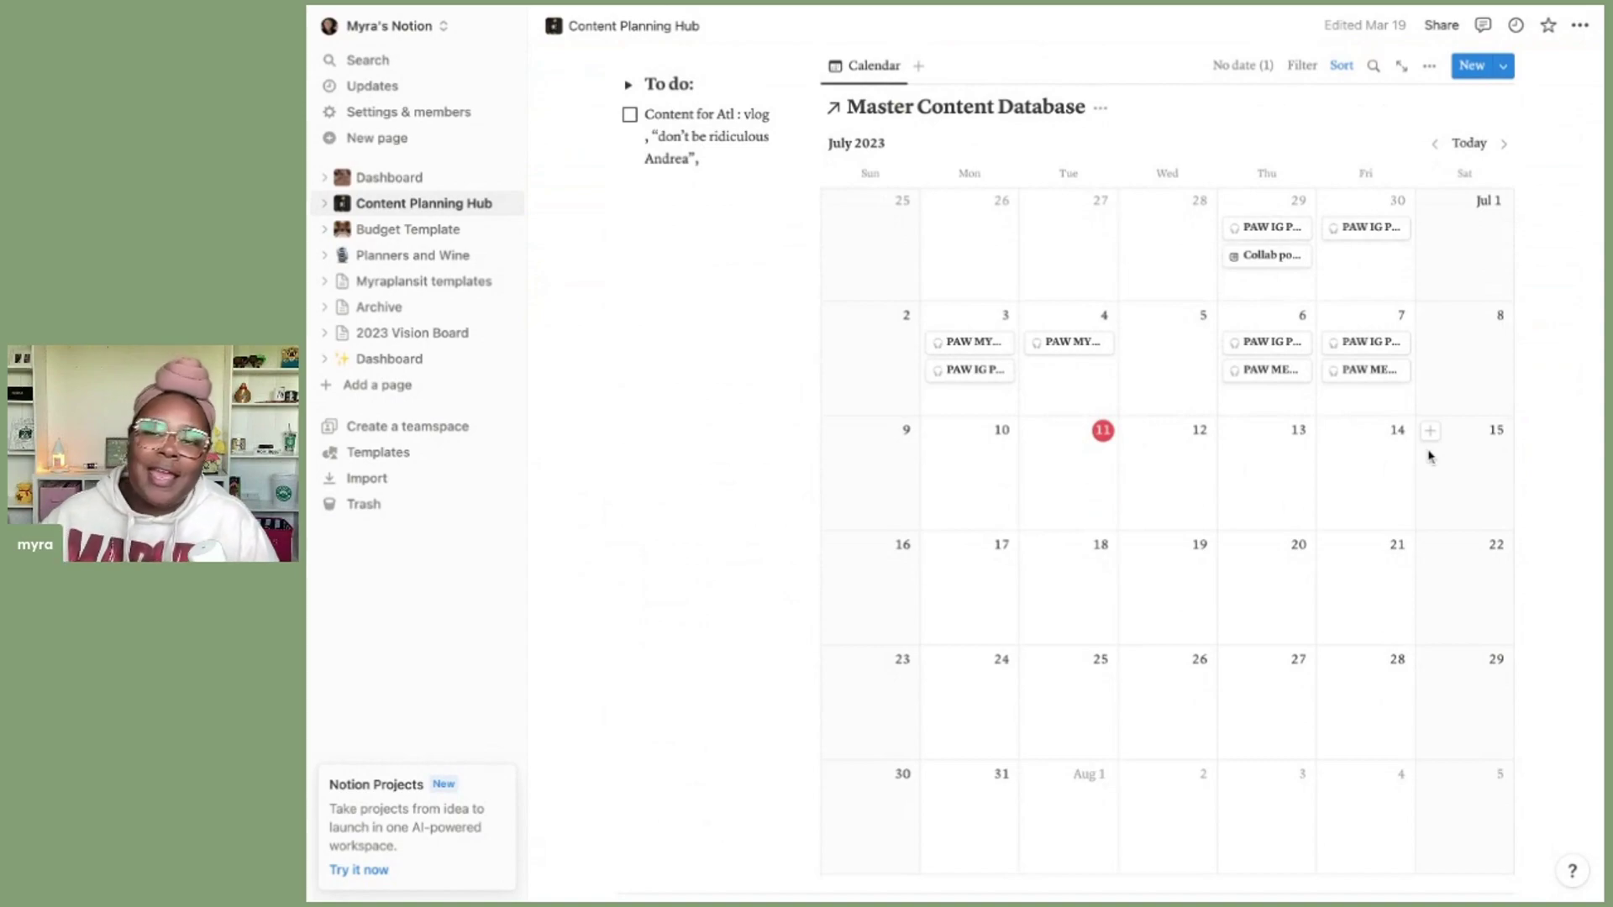
pyautogui.scroll(-2, 1466, 420)
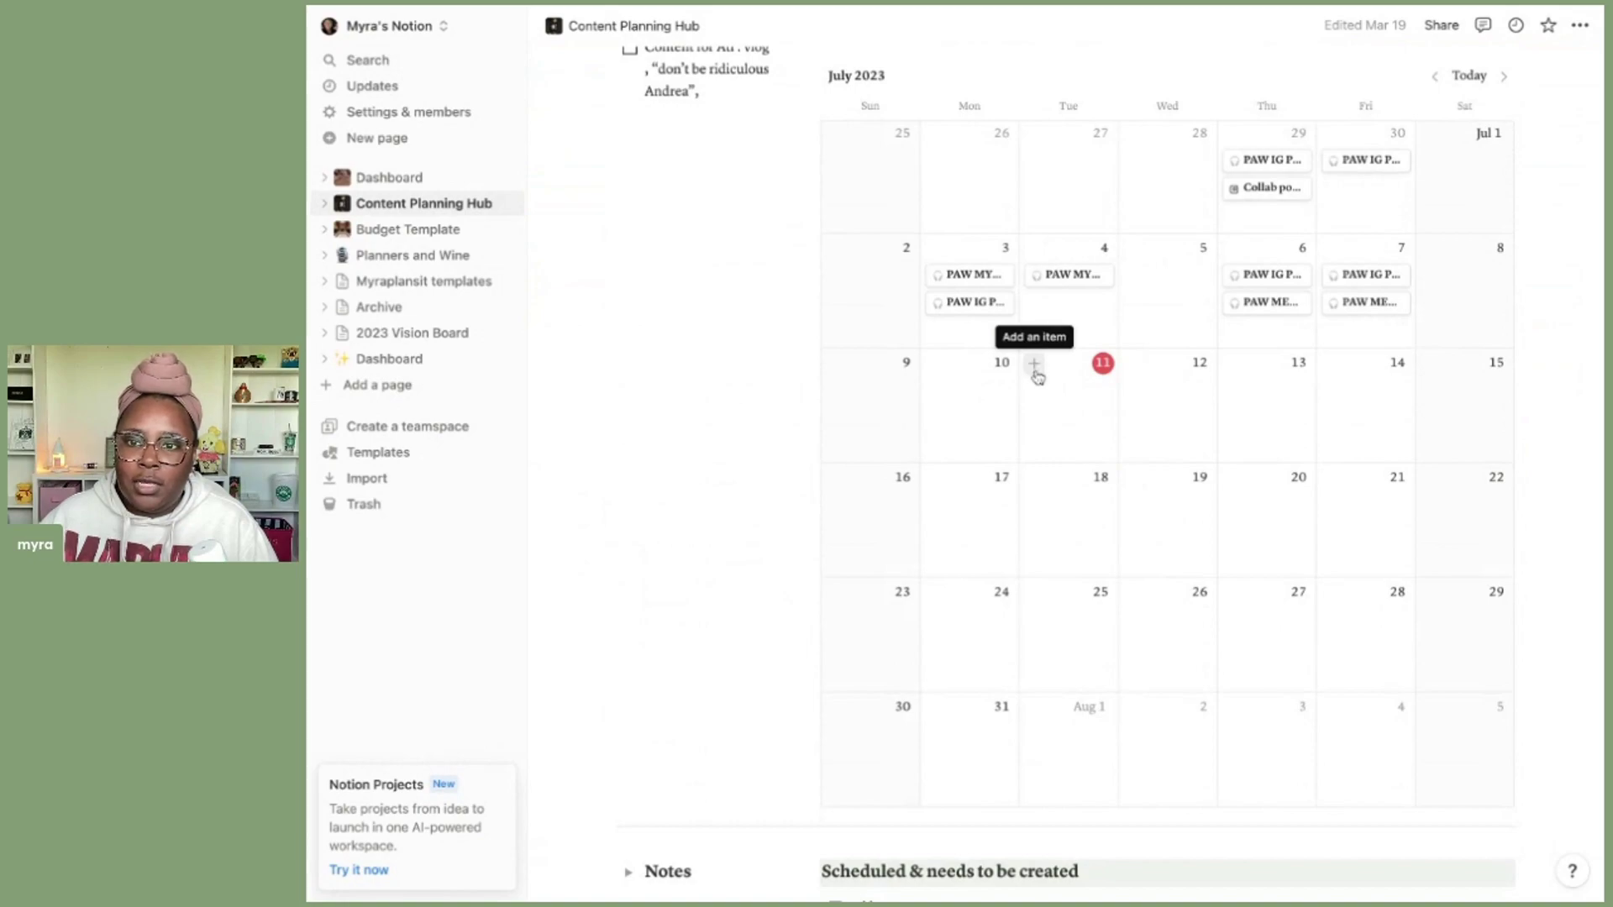
pyautogui.click(1035, 367)
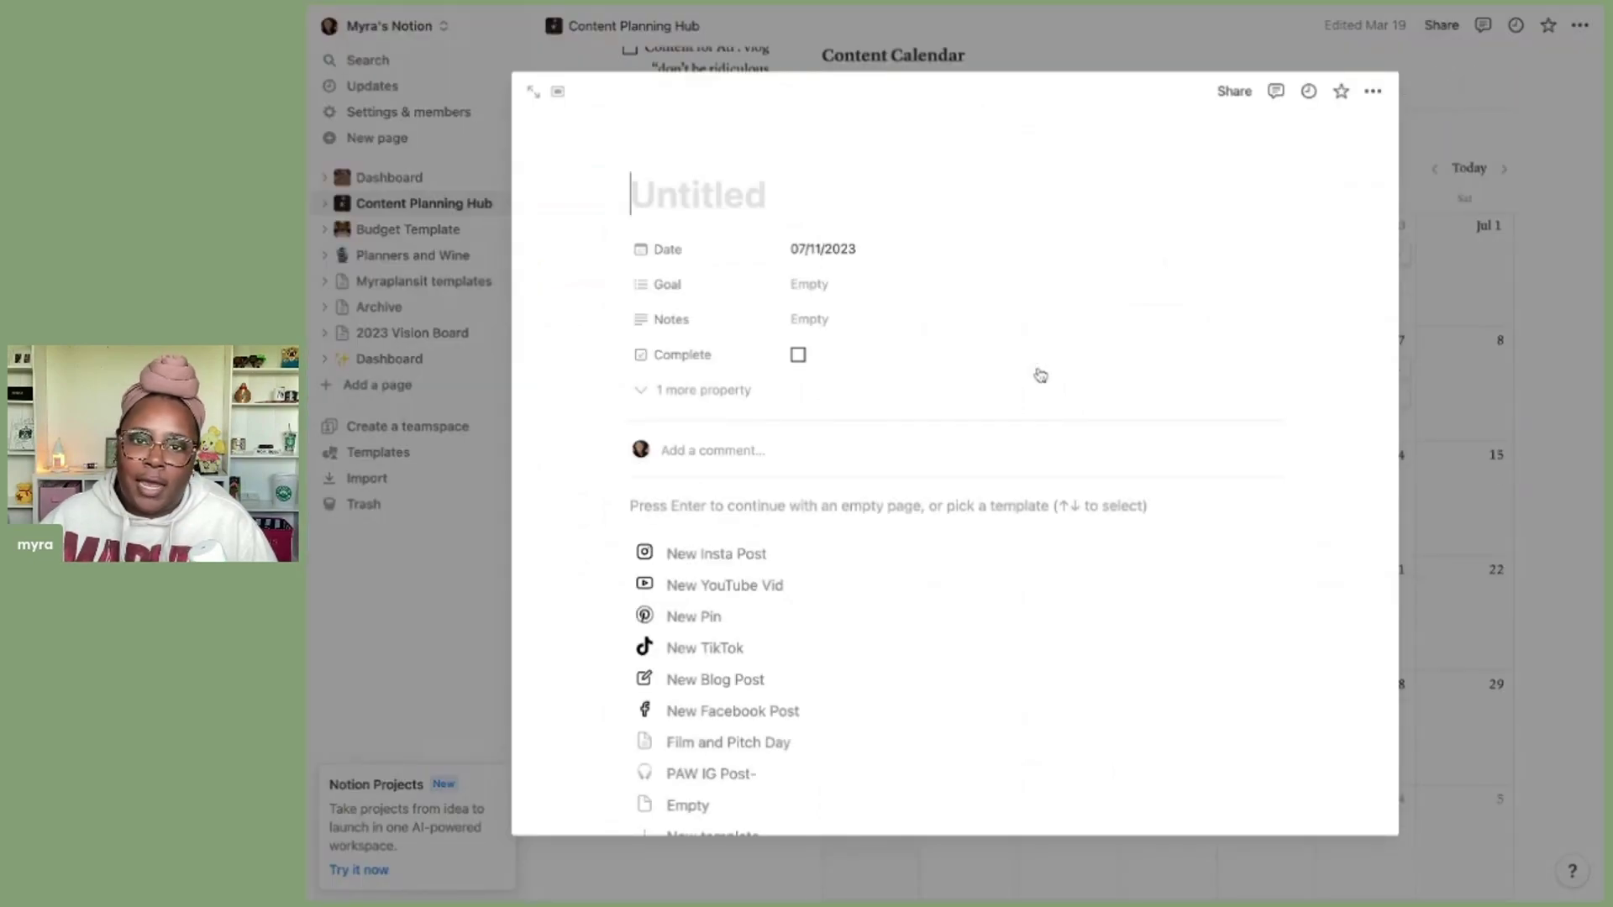
pyautogui.scroll(-2, 957, 387)
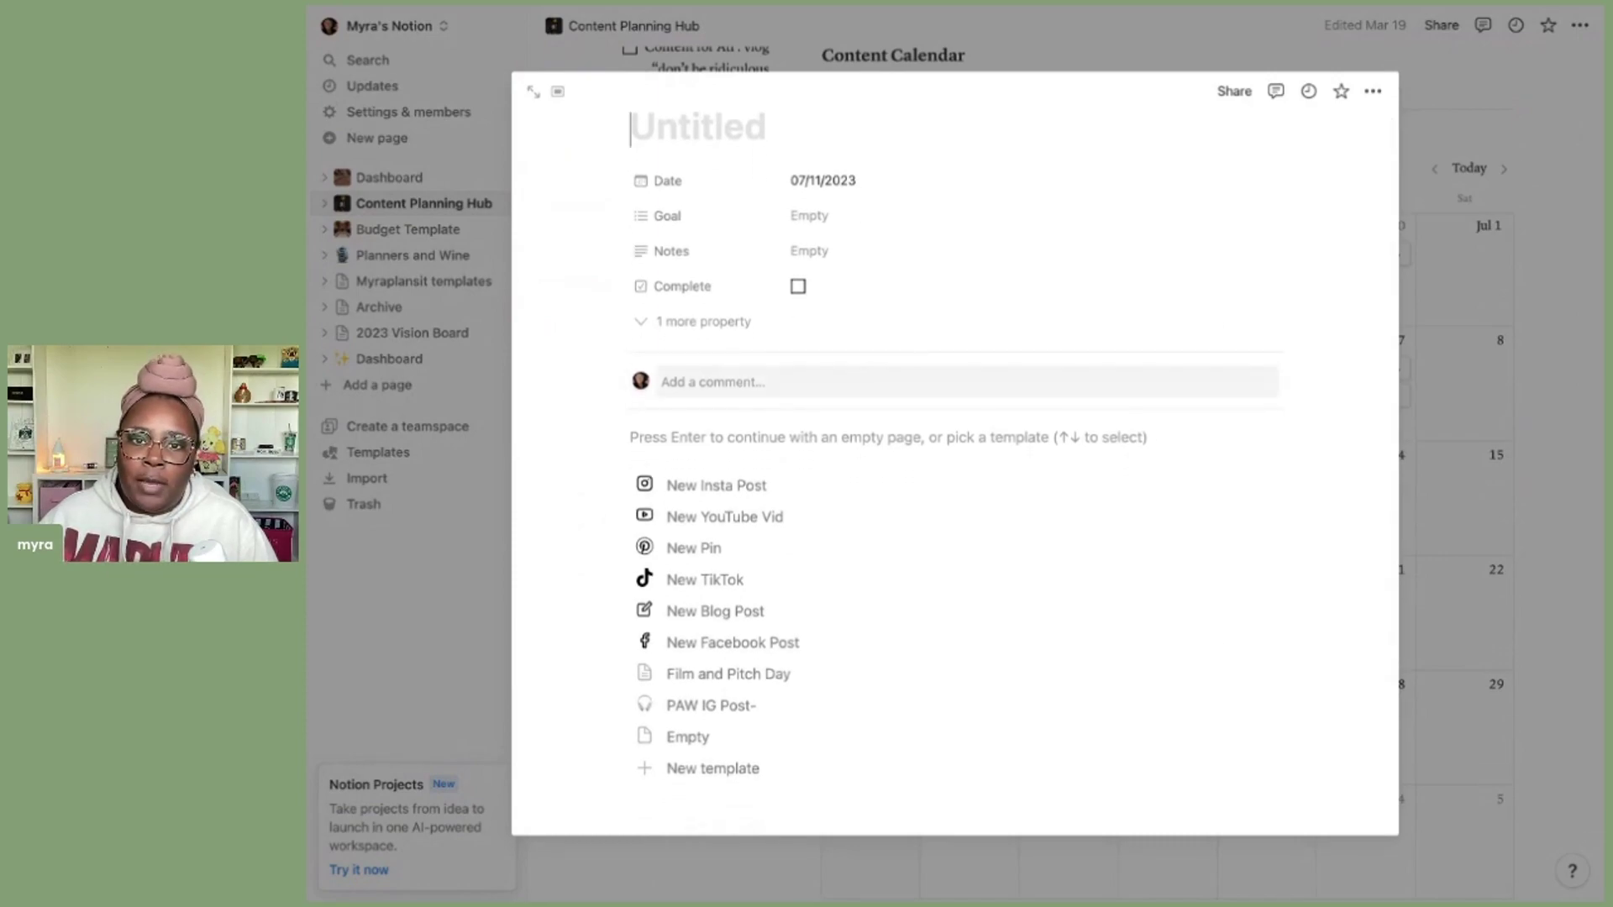
pyautogui.scroll(-2, 958, 437)
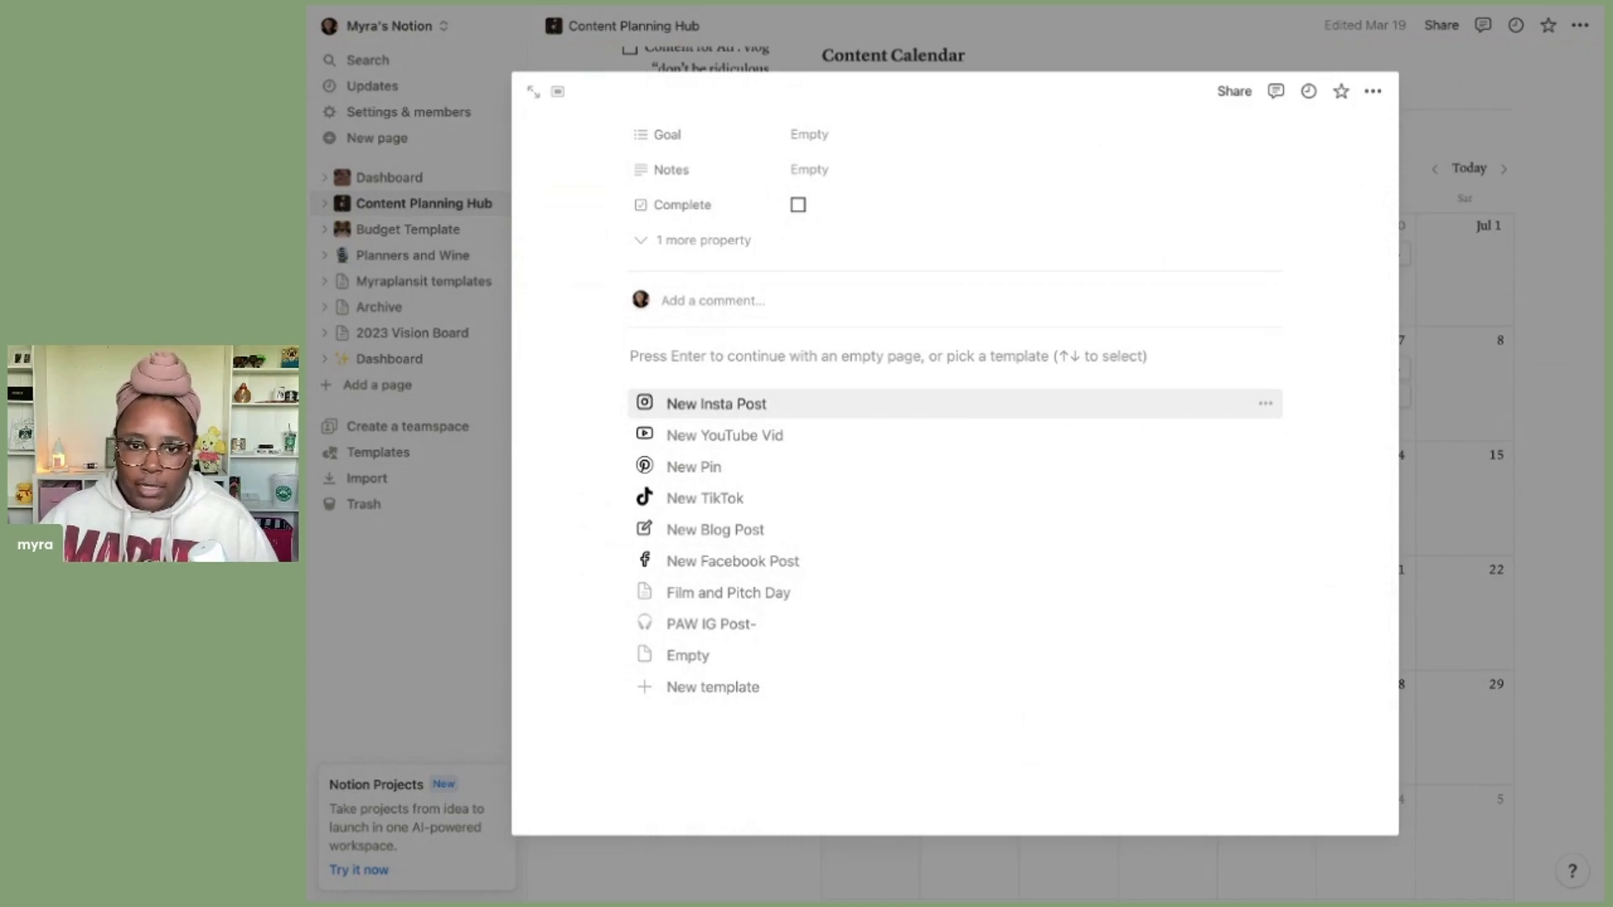
pyautogui.click(699, 415)
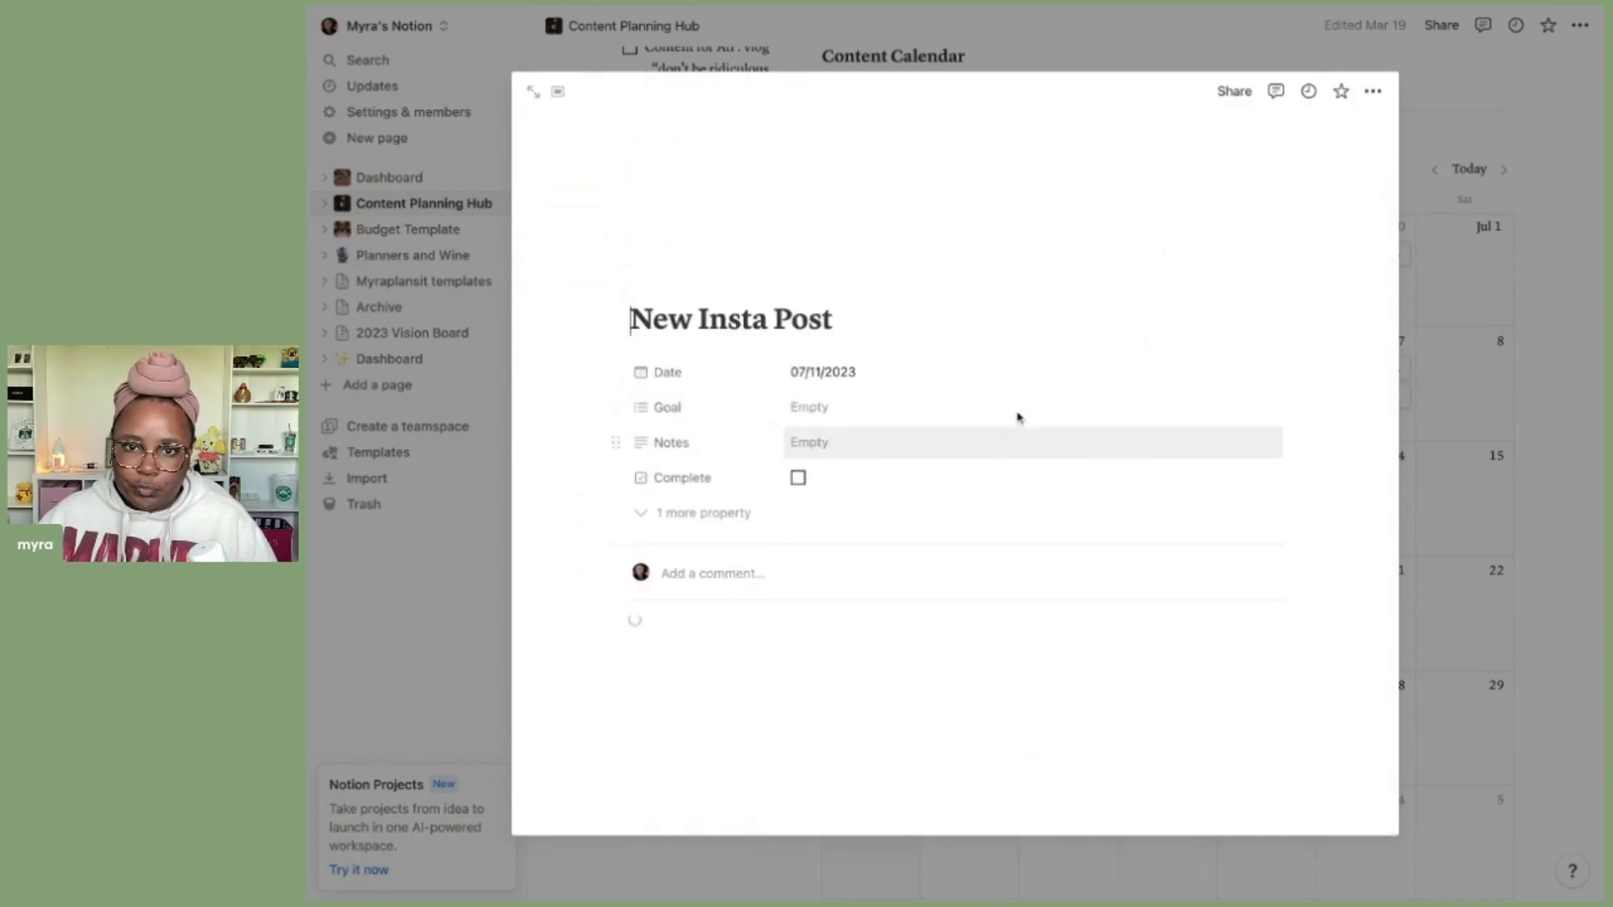
# Step: Replace the new Instagram post's title with "Reel- HP obsession"
pyautogui.scroll(1, 919, 527)
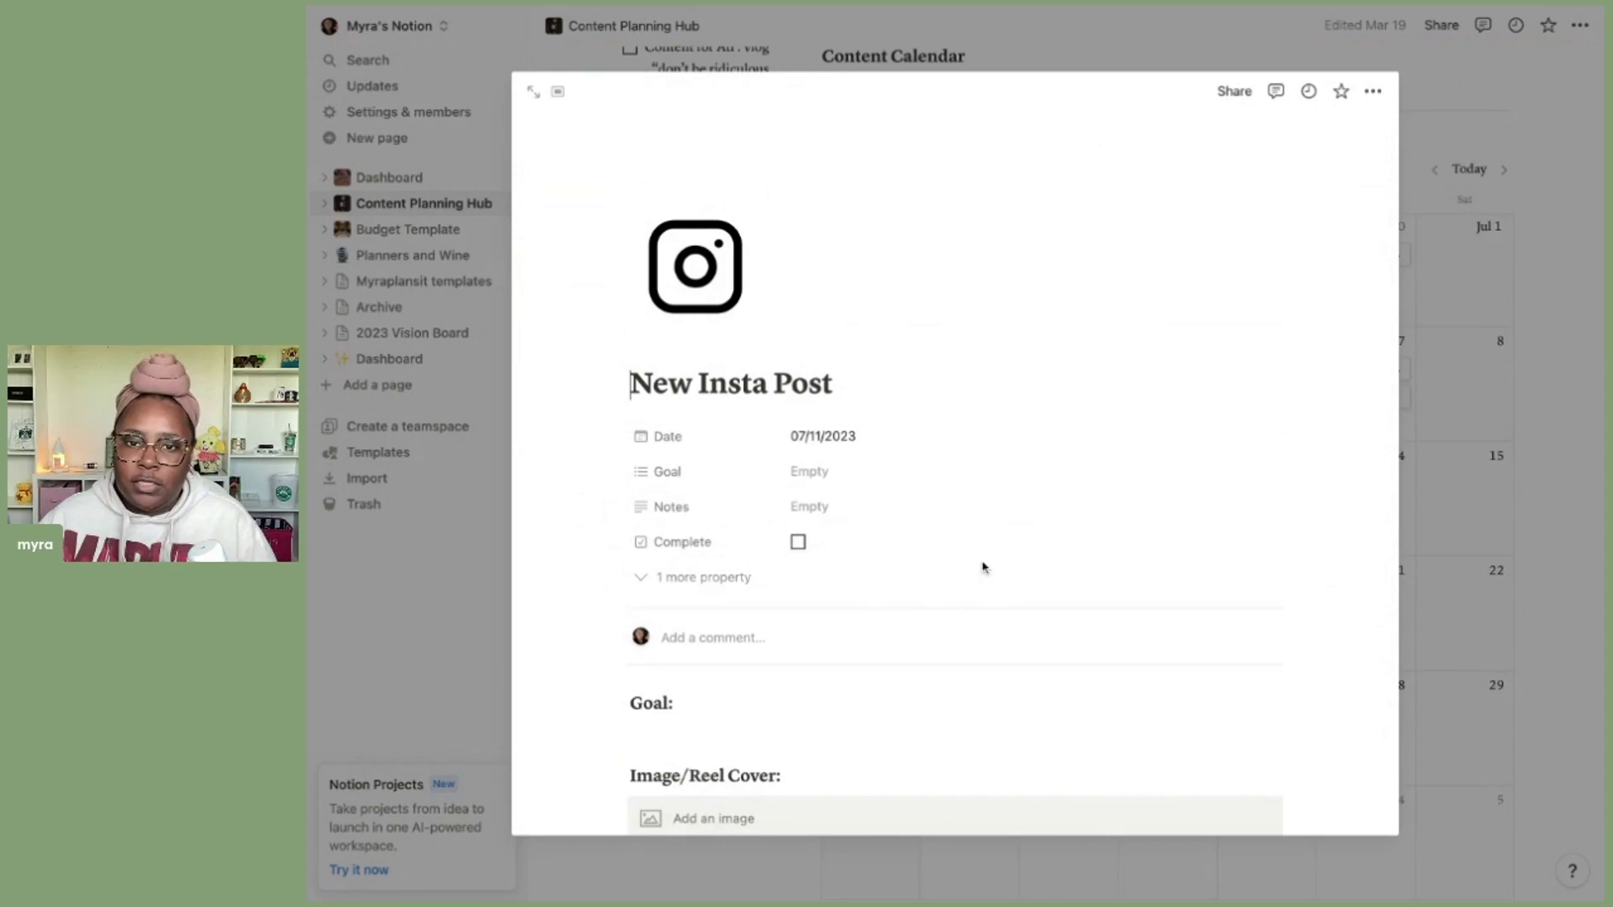
pyautogui.scroll(-1, 785, 169)
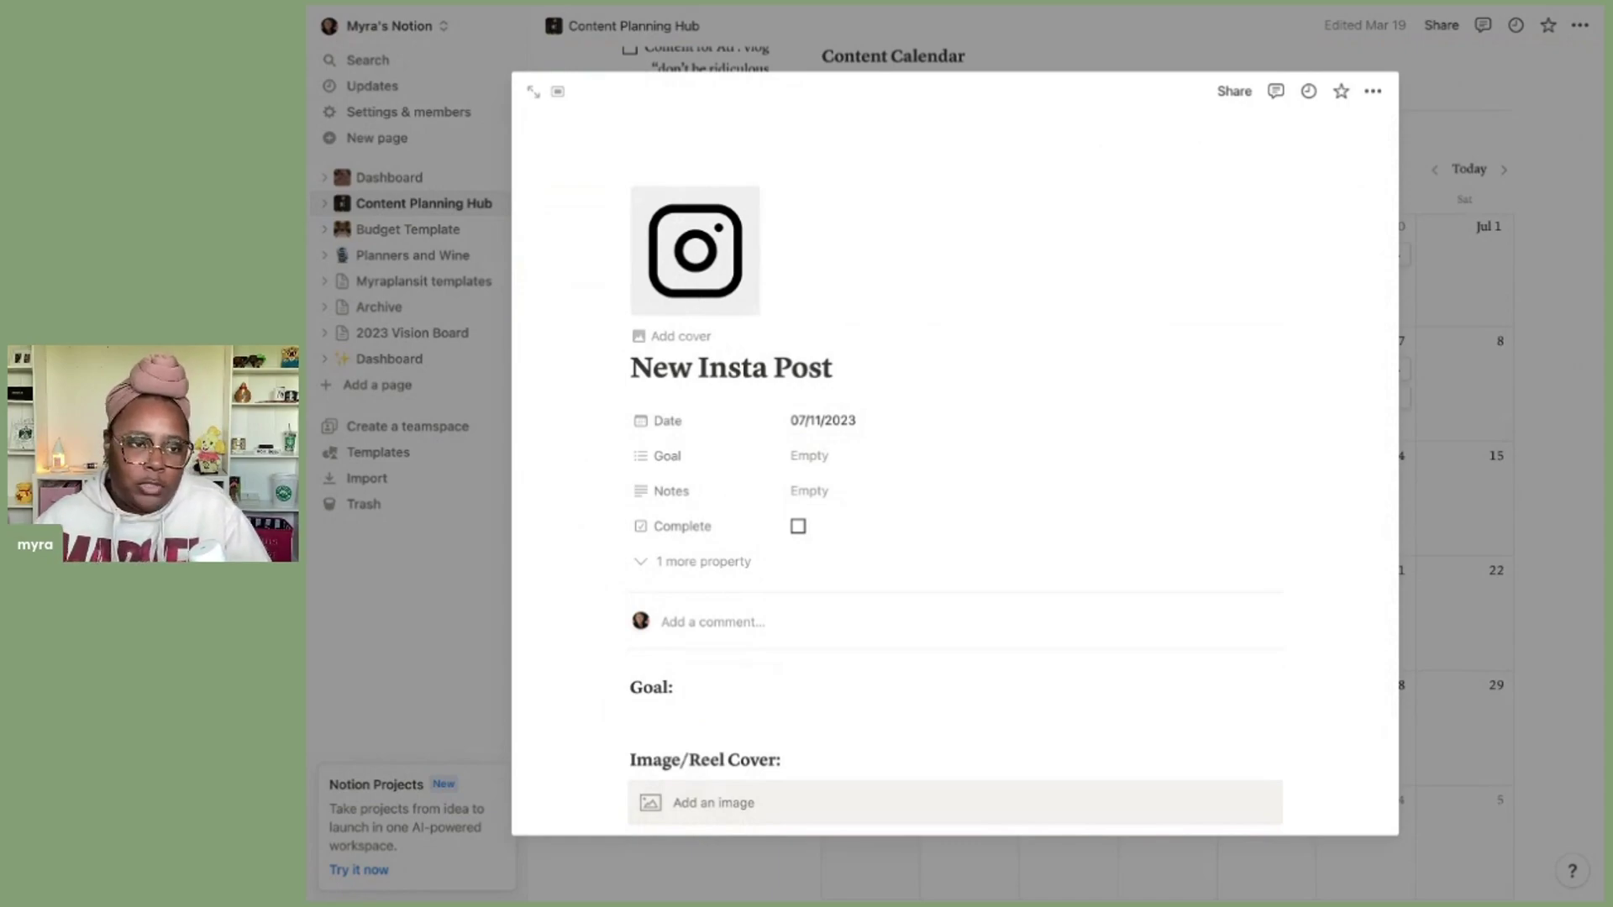
pyautogui.click(634, 368)
pyautogui.hotkey('shift', 'Right')
pyautogui.hotkey('shift', 'Right')
pyautogui.hotkey('shift', 'Right')
pyautogui.hotkey('shift', 'Right')
pyautogui.hotkey('shift', 'Right')
pyautogui.hotkey('shift', 'Right')
pyautogui.hotkey('shift', 'Right')
pyautogui.hotkey('shift', 'Right')
pyautogui.hotkey('shift', 'Right')
pyautogui.hotkey('shift', 'Right')
pyautogui.hotkey('shift', 'Right')
pyautogui.hotkey('shift', 'Right')
pyautogui.hotkey('shift', 'Right')
pyautogui.hotkey('shift', 'Right')
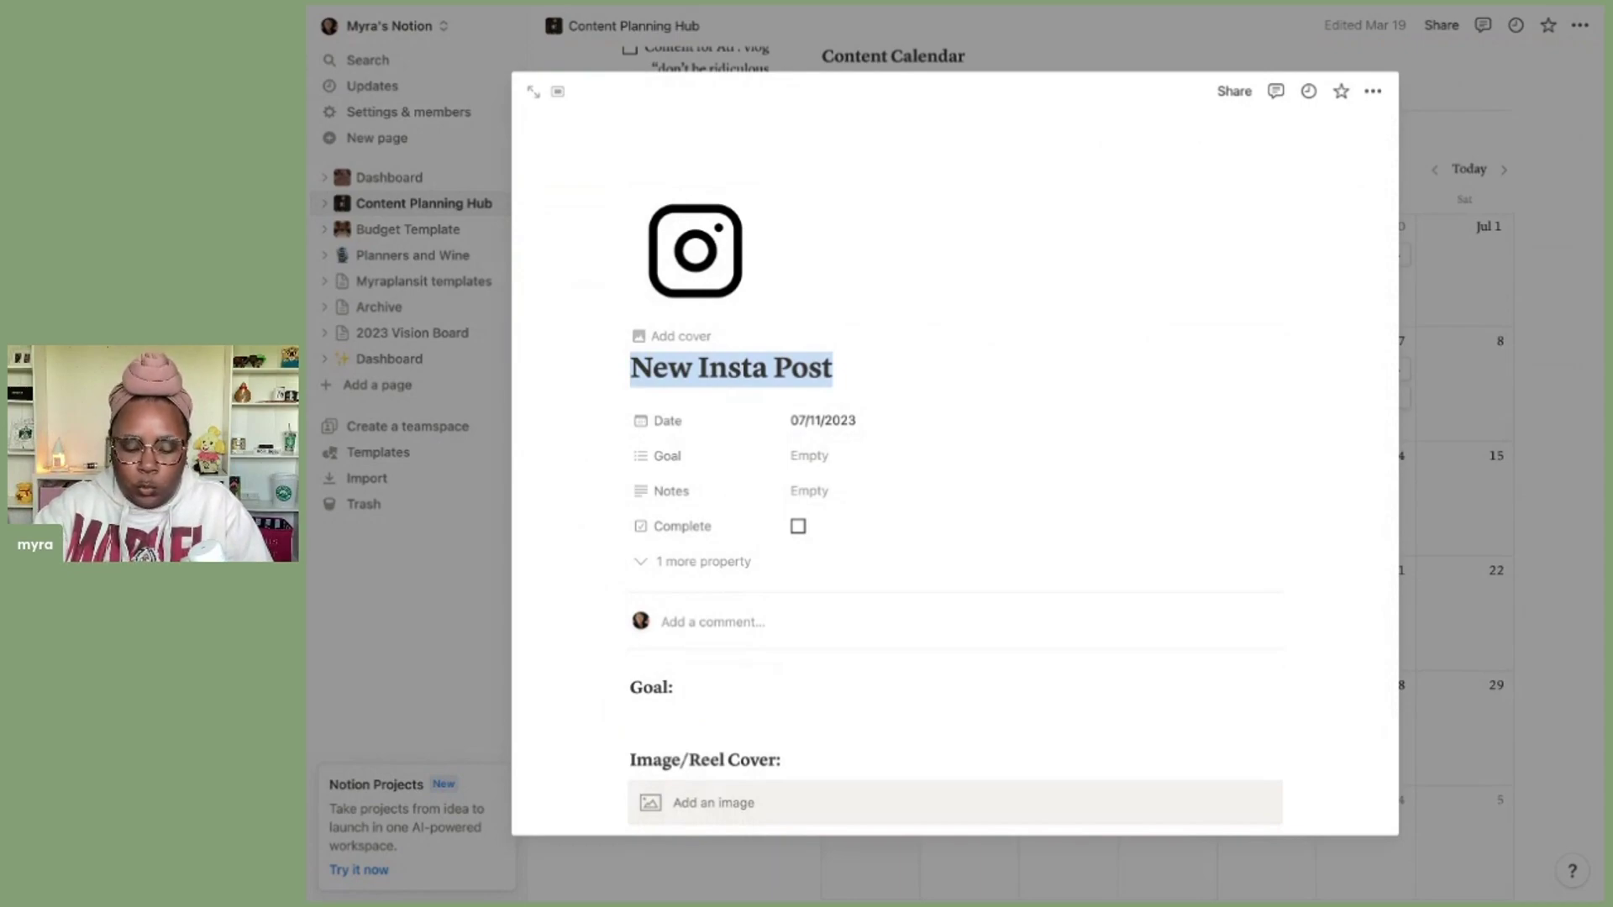
pyautogui.write('Reel- HP obsession')
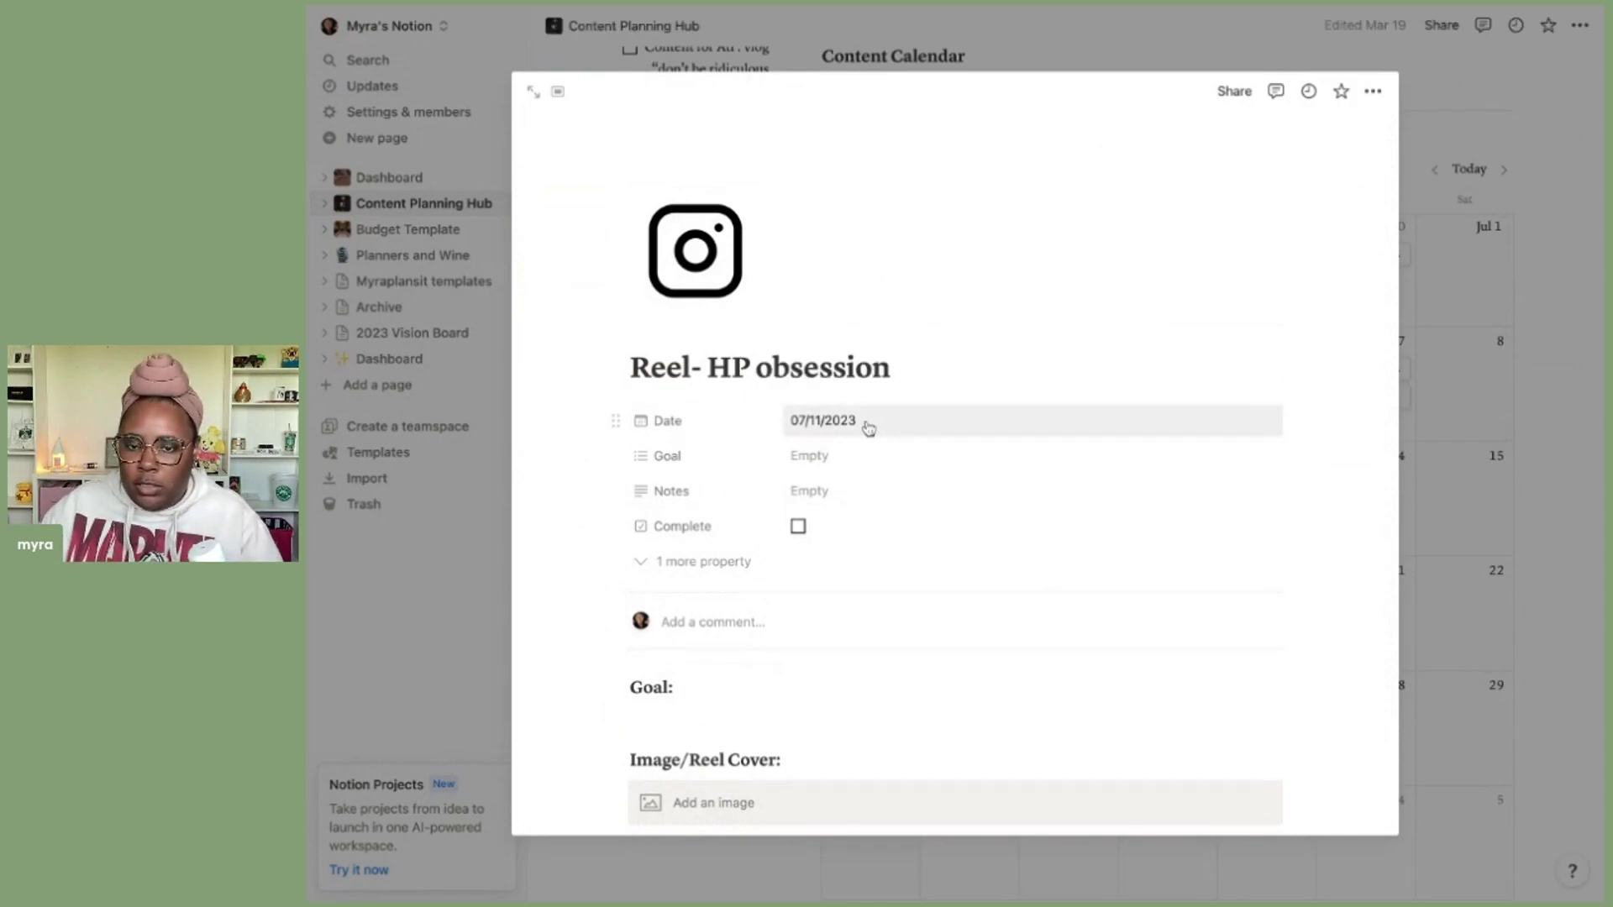
# Step: Set the post's Goal property to Growth and Nurture
pyautogui.click(831, 458)
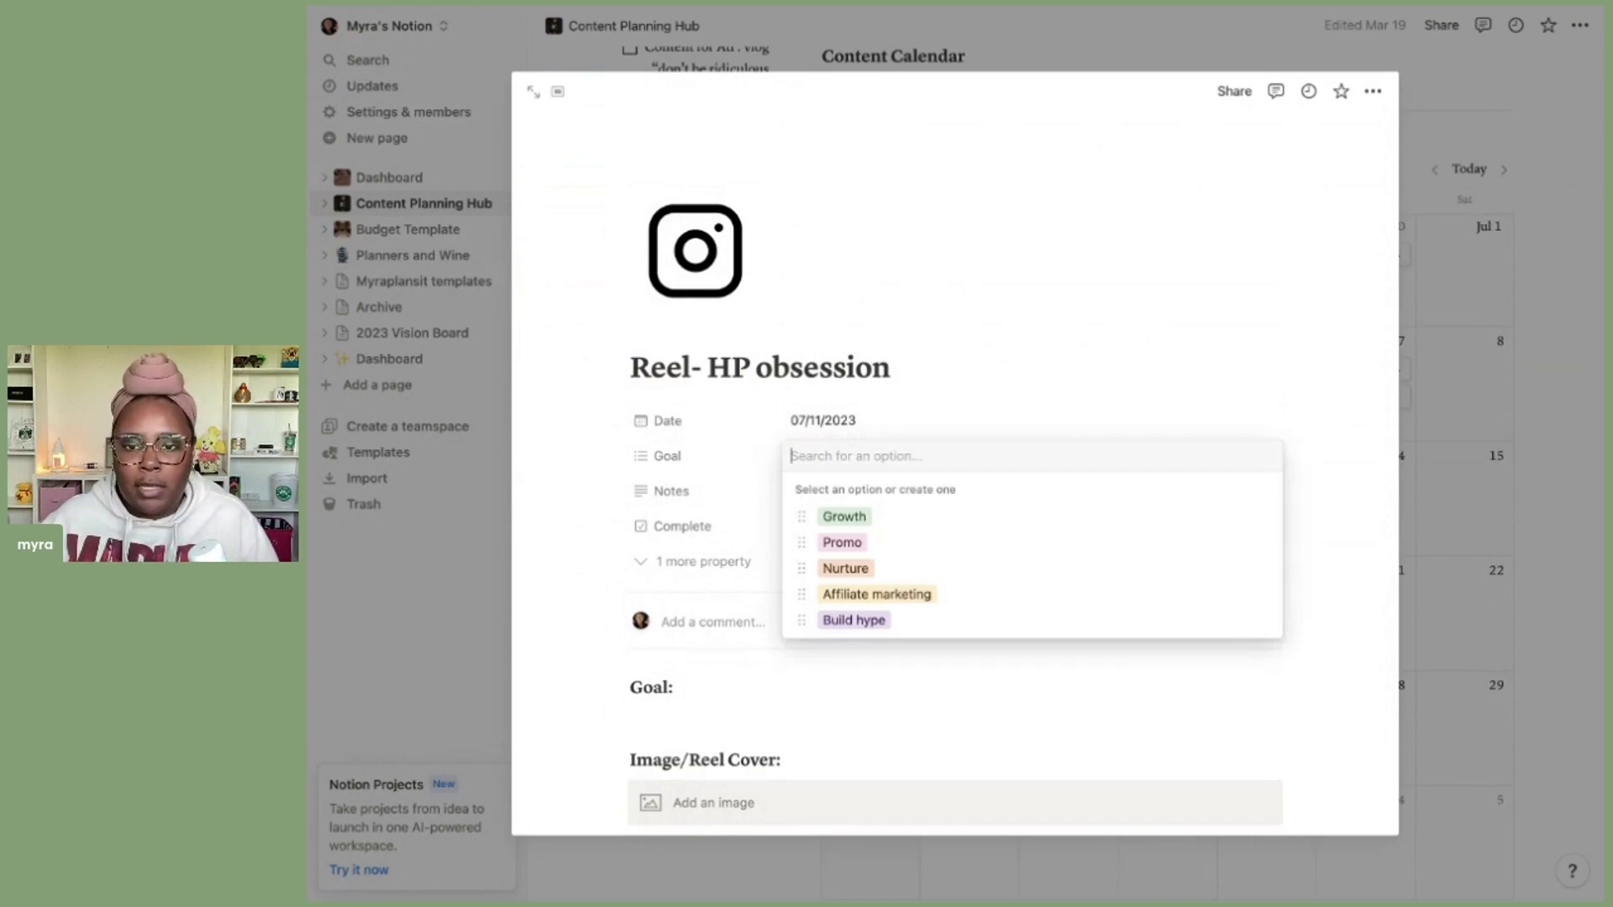
pyautogui.click(835, 515)
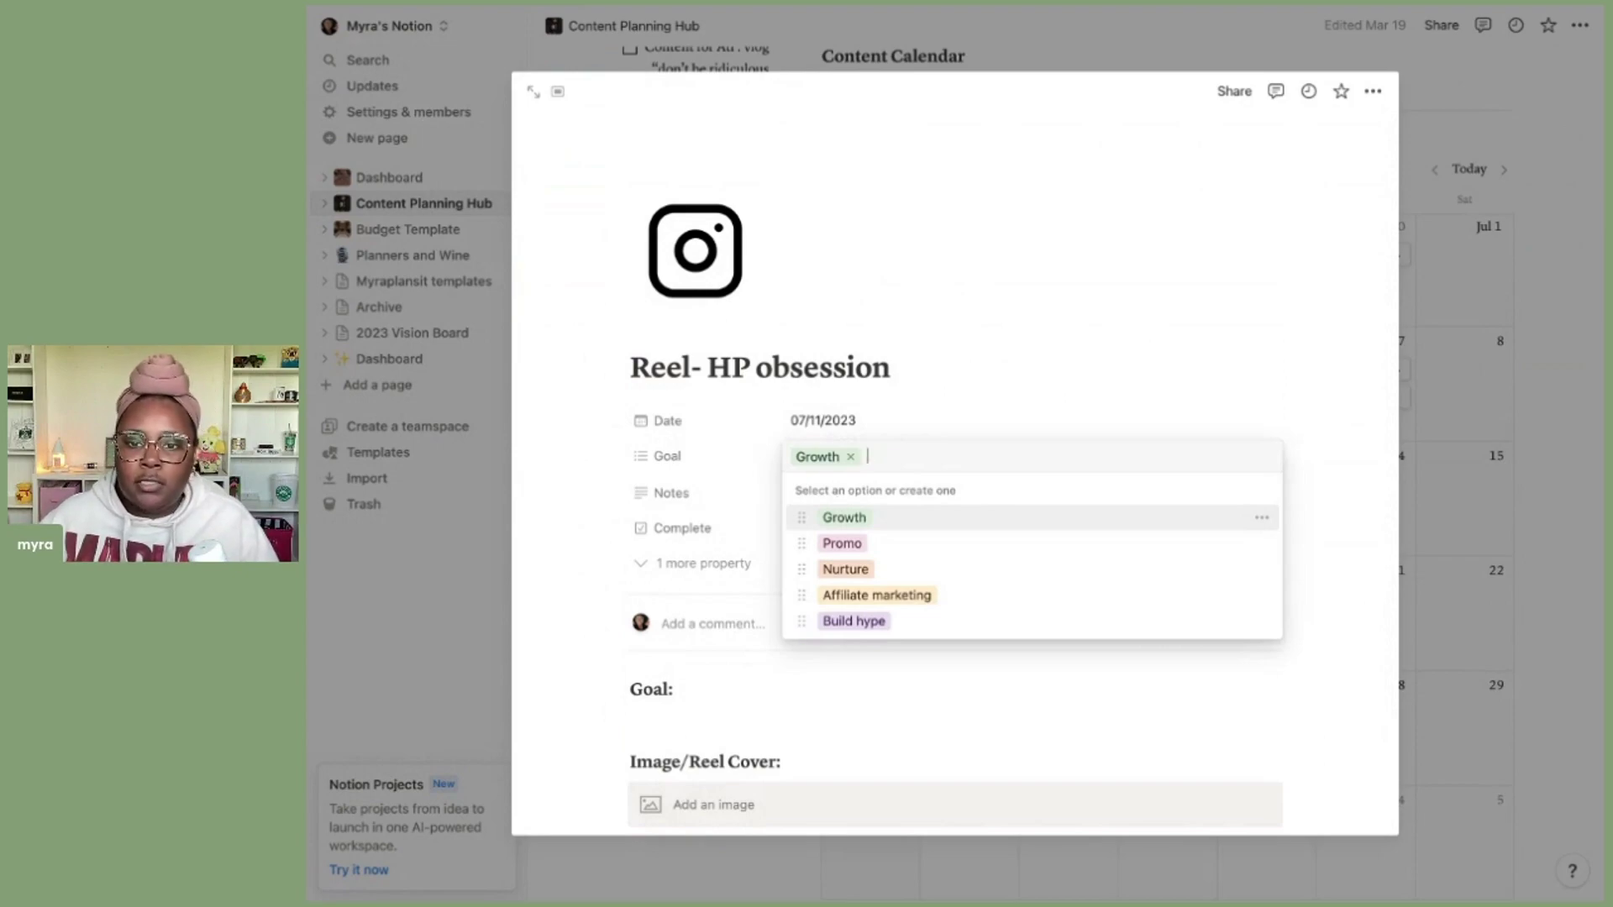
pyautogui.click(873, 570)
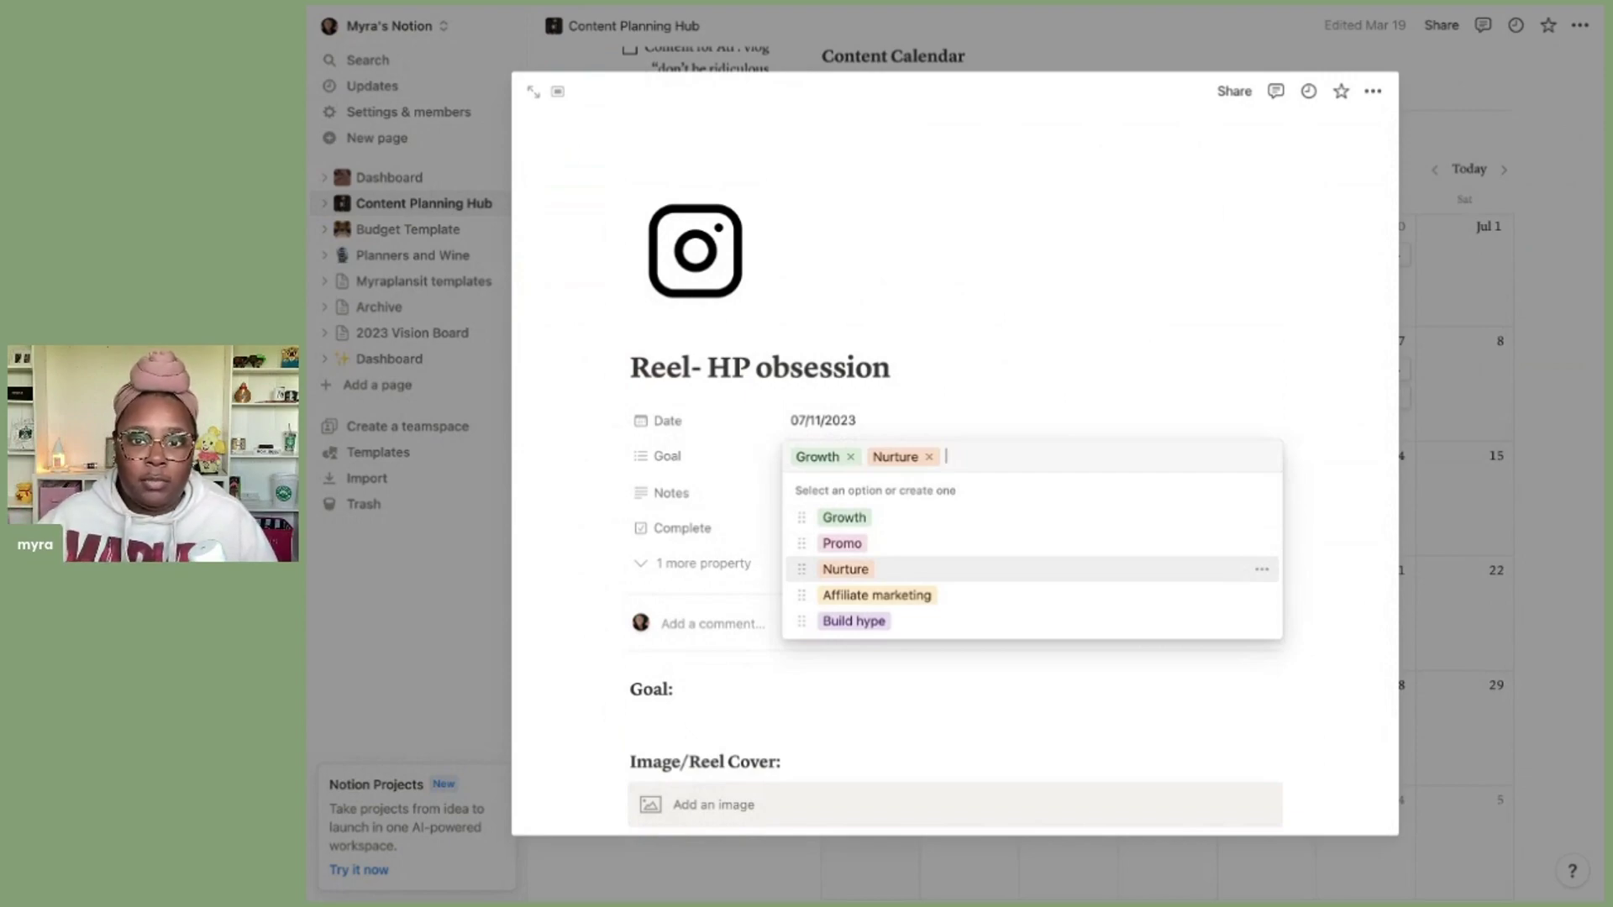
pyautogui.press('Up')
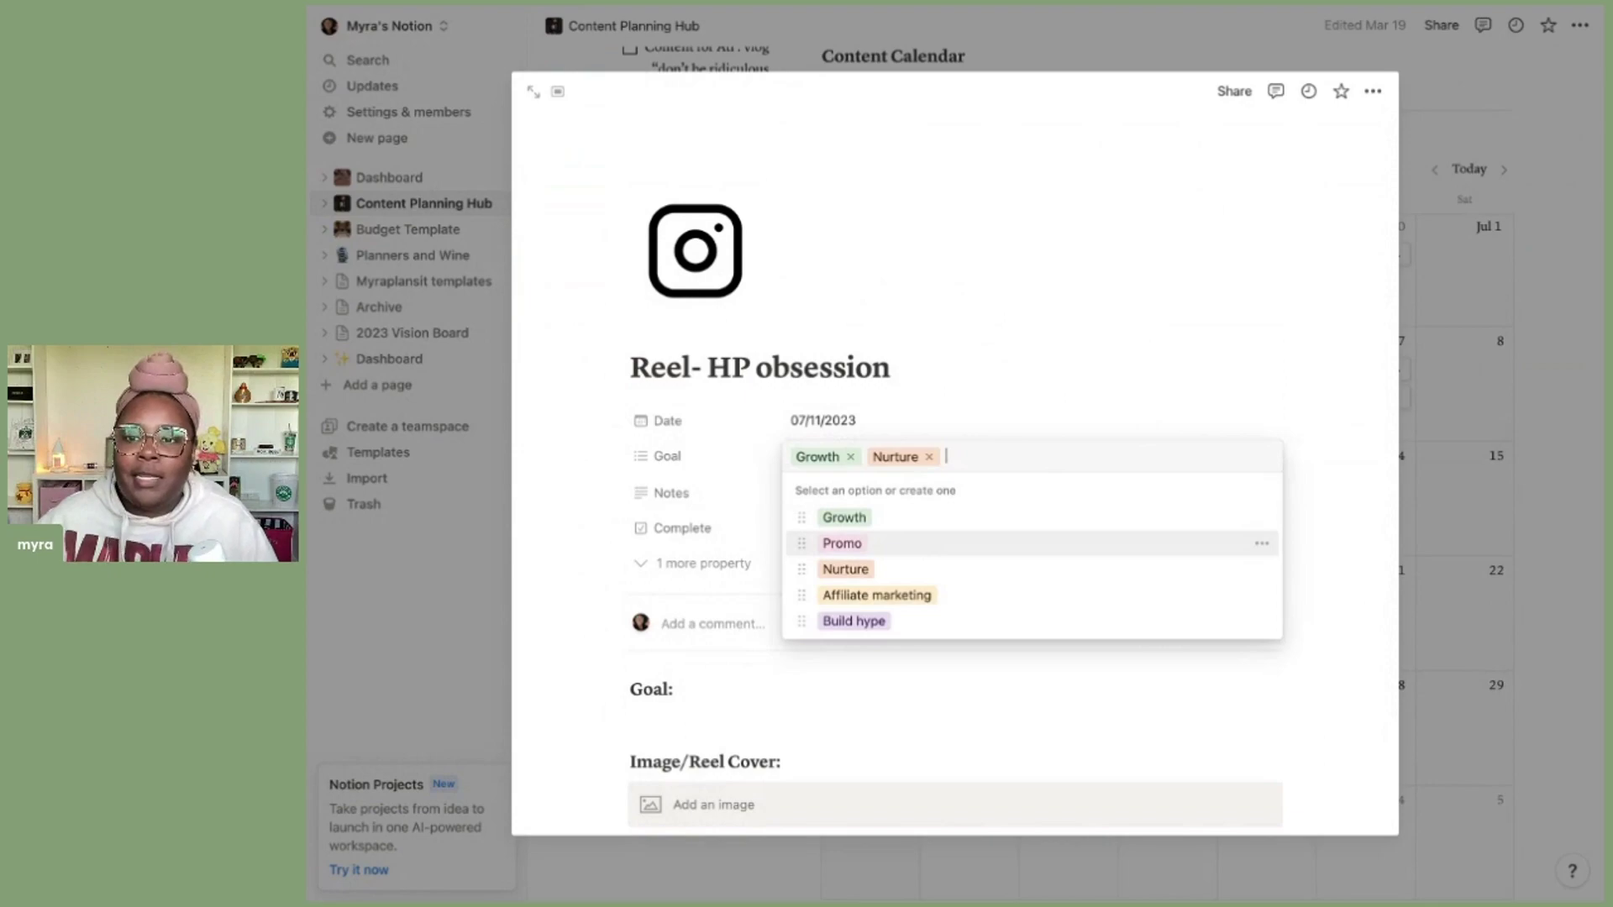
pyautogui.press('Escape')
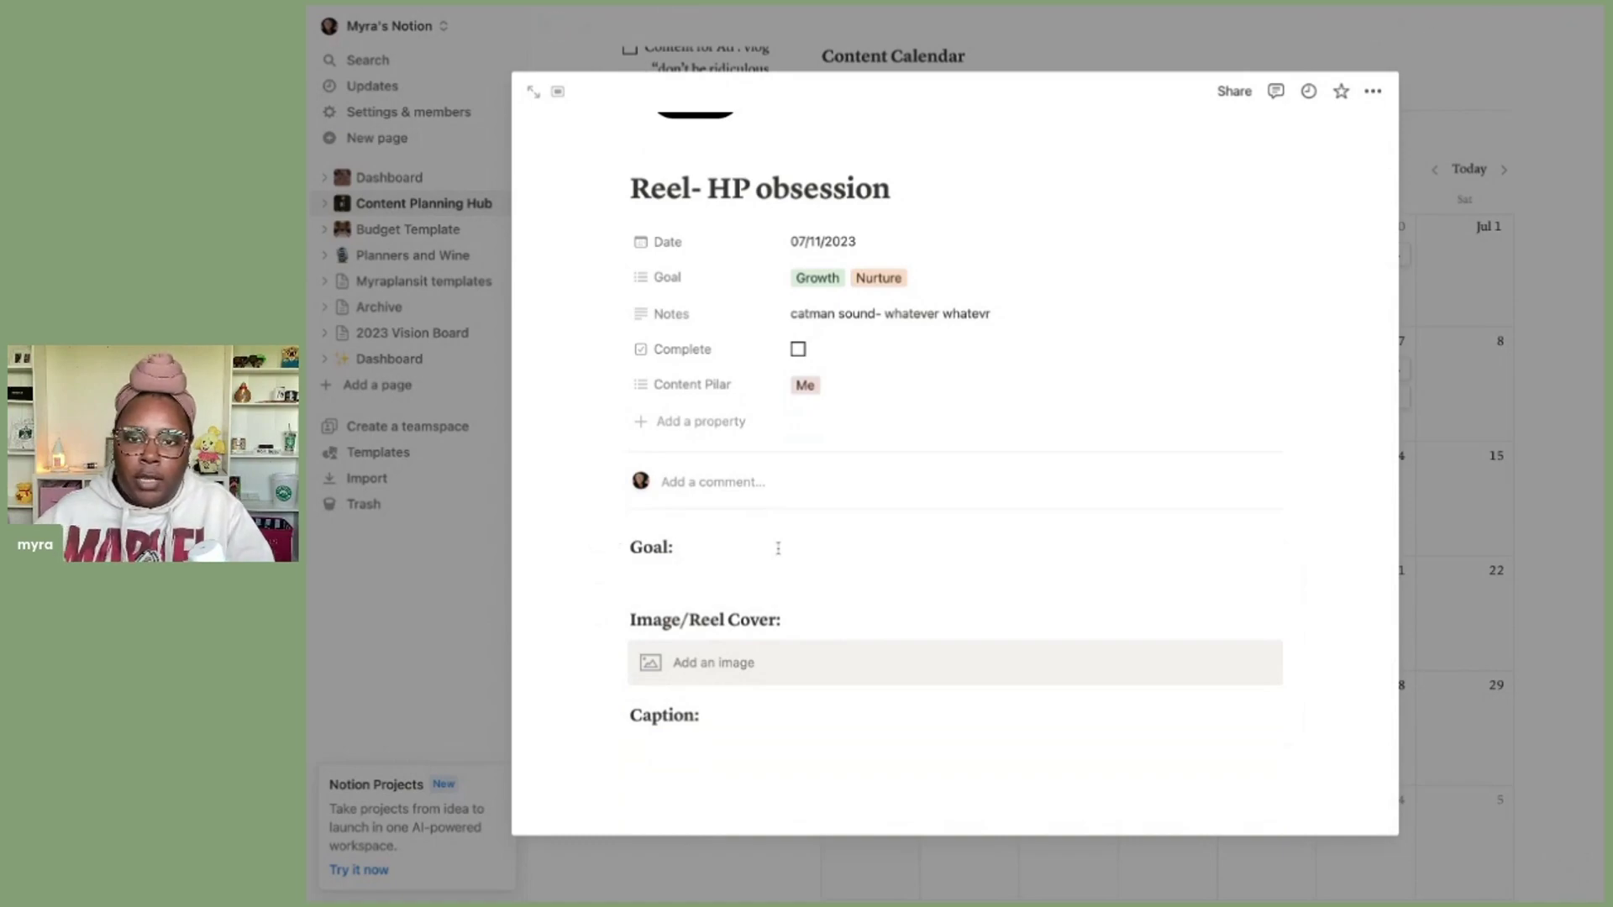
# Step: After the Goal heading, enter "Fun reel to opening up to existing audience and grow within the HP series community", and place the cursor under Caption
pyautogui.click(778, 548)
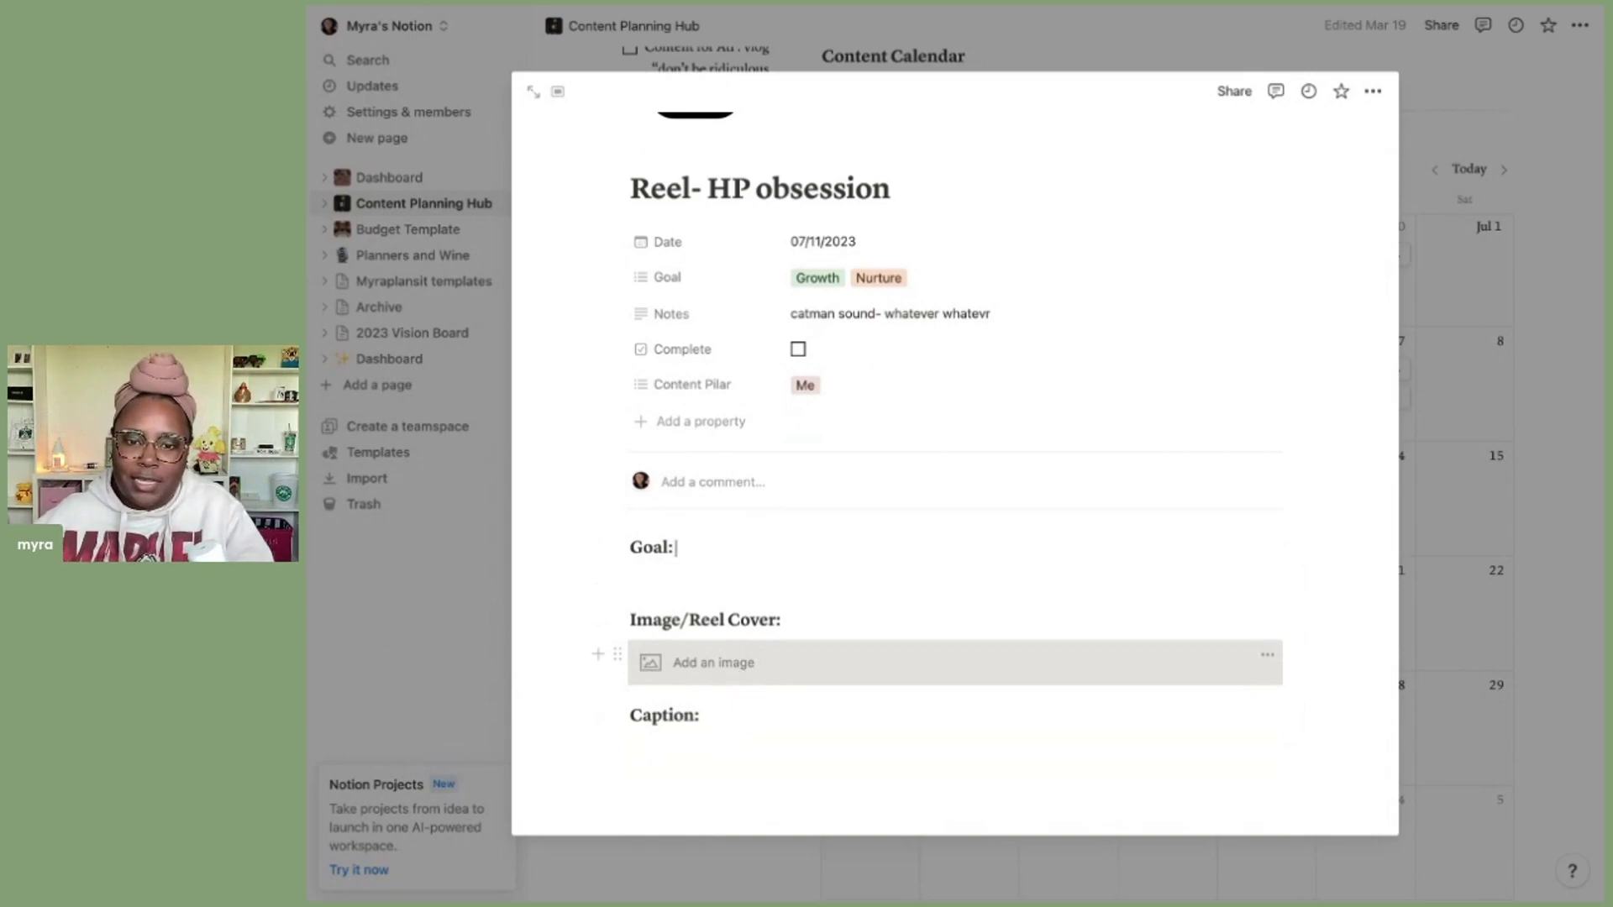
pyautogui.click(724, 754)
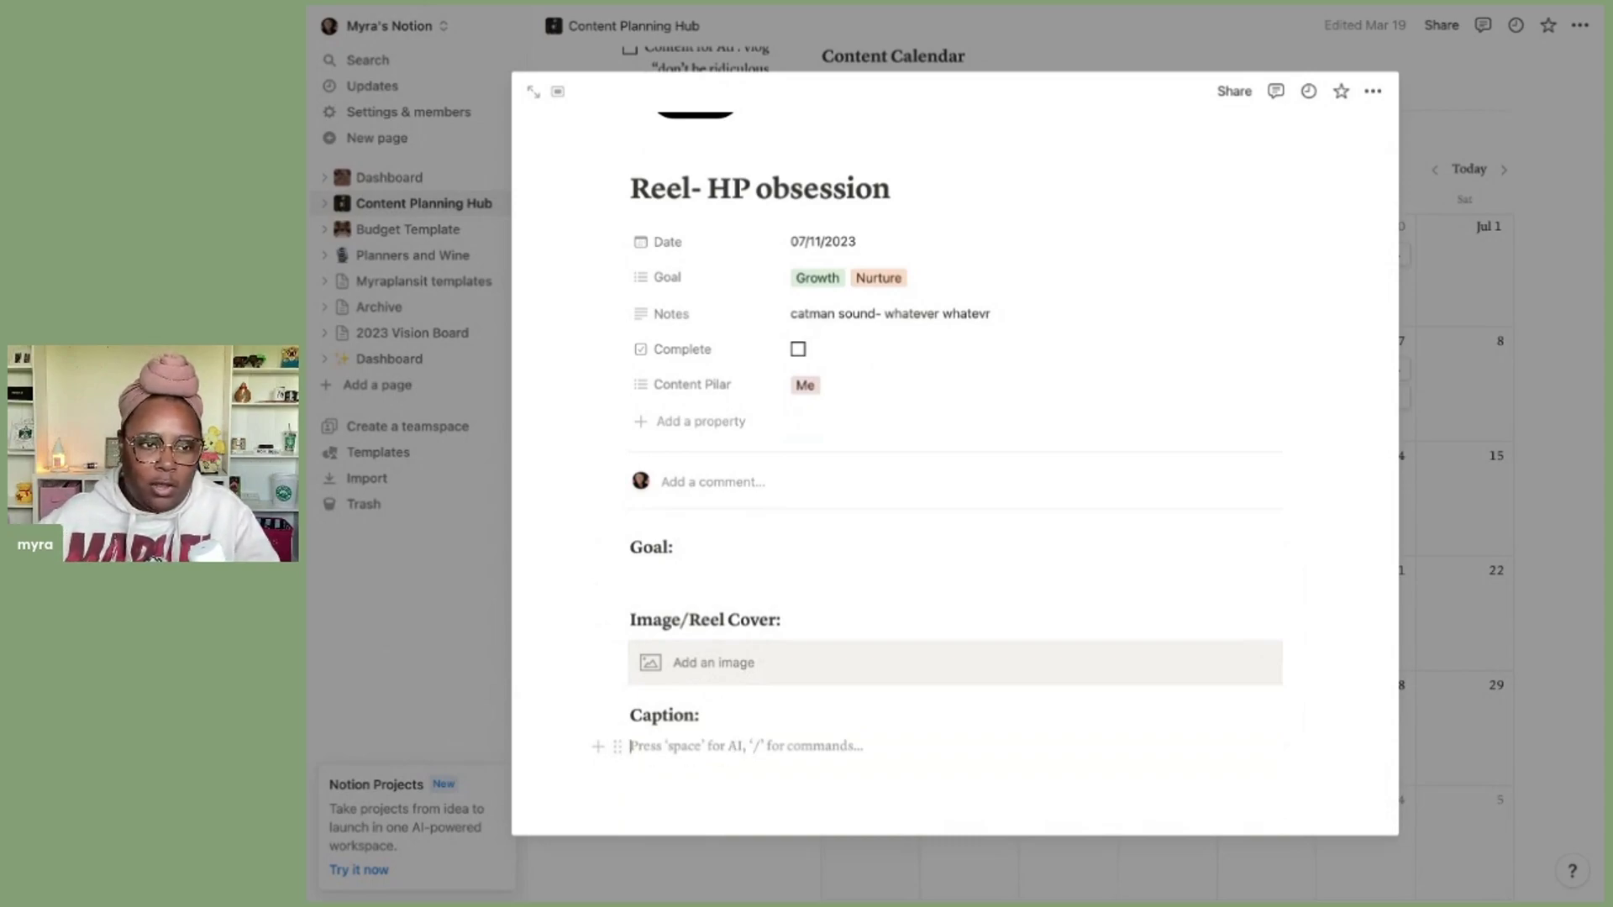
pyautogui.click(676, 547)
pyautogui.press('super+v')
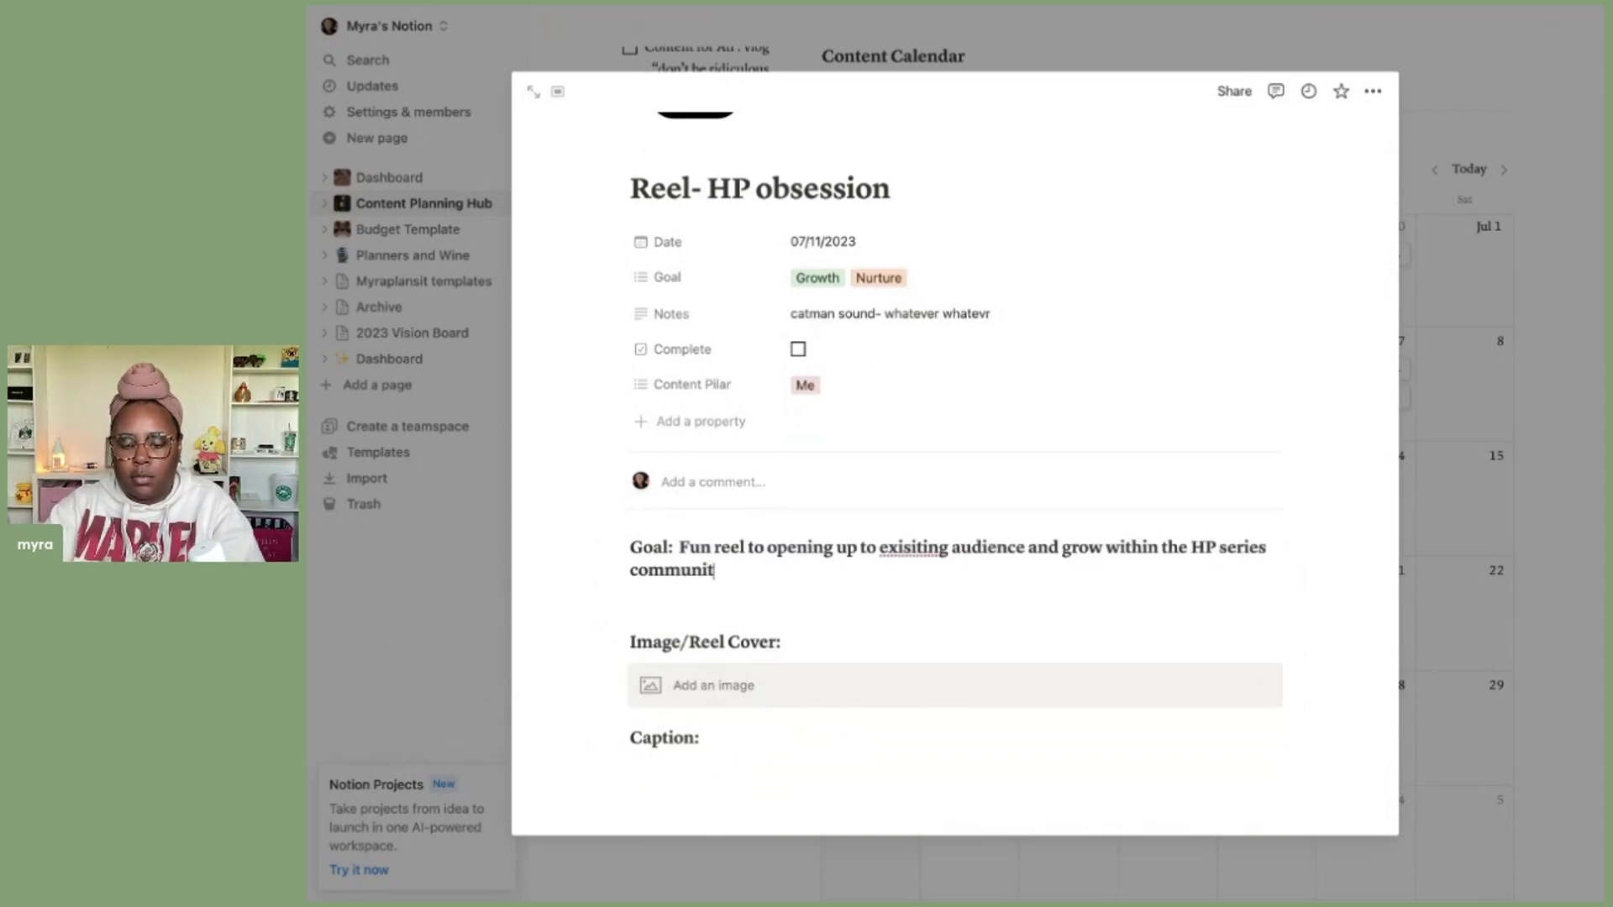
pyautogui.click(639, 769)
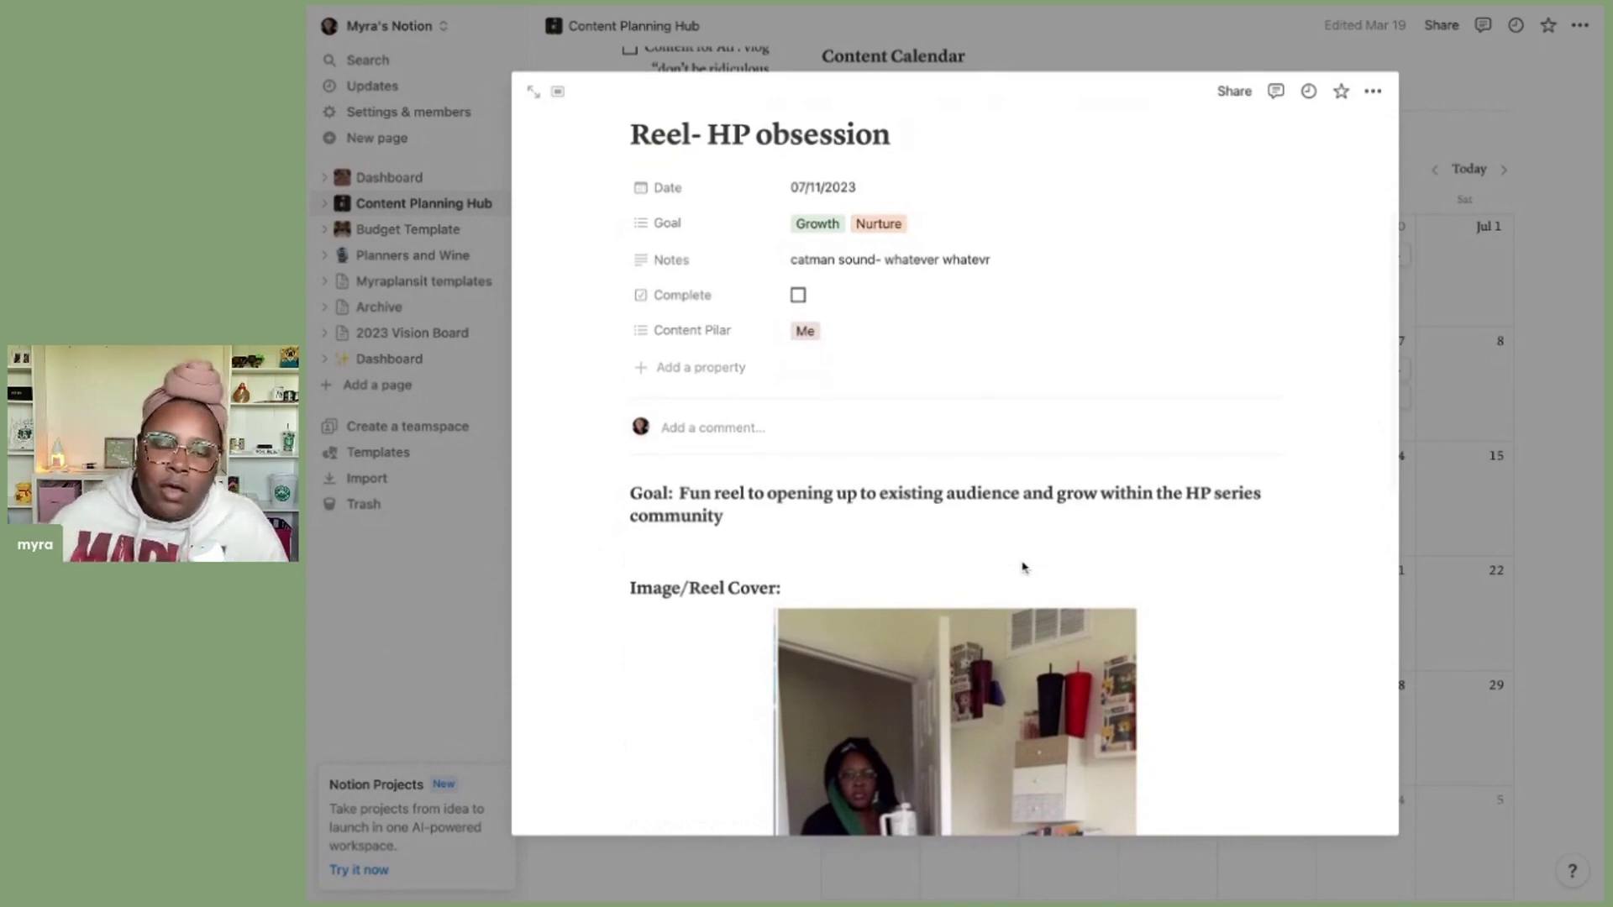
# Step: Review the reel post's properties, cover image, caption and hashtags, and close the post
pyautogui.scroll(-6, 1022, 568)
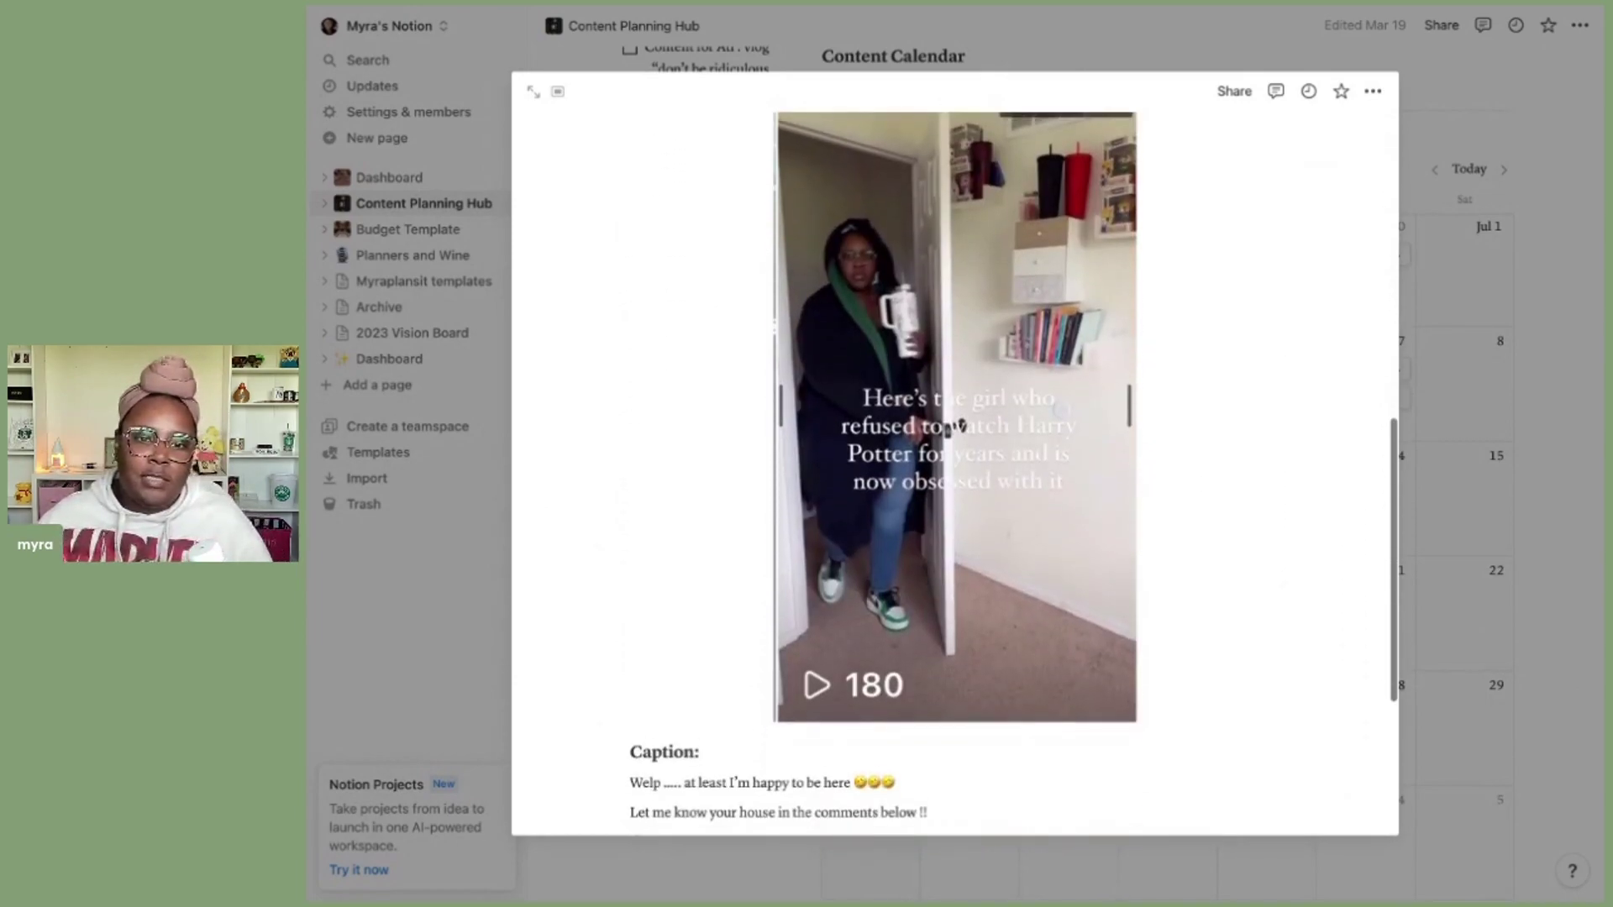
pyautogui.scroll(-2, 962, 588)
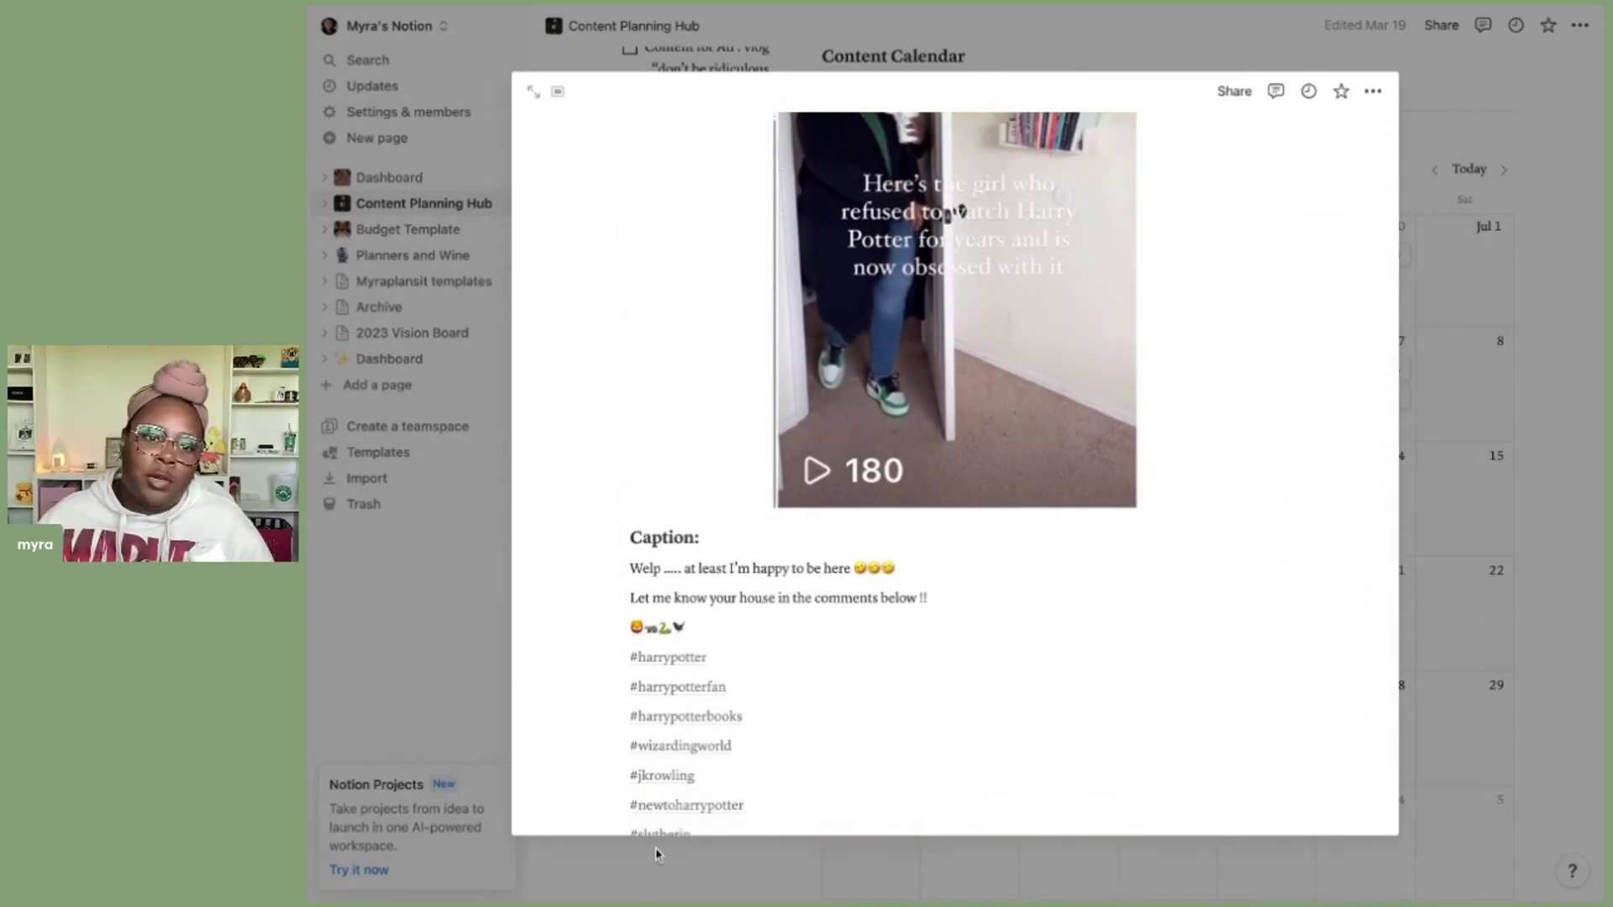
pyautogui.scroll(10, 862, 718)
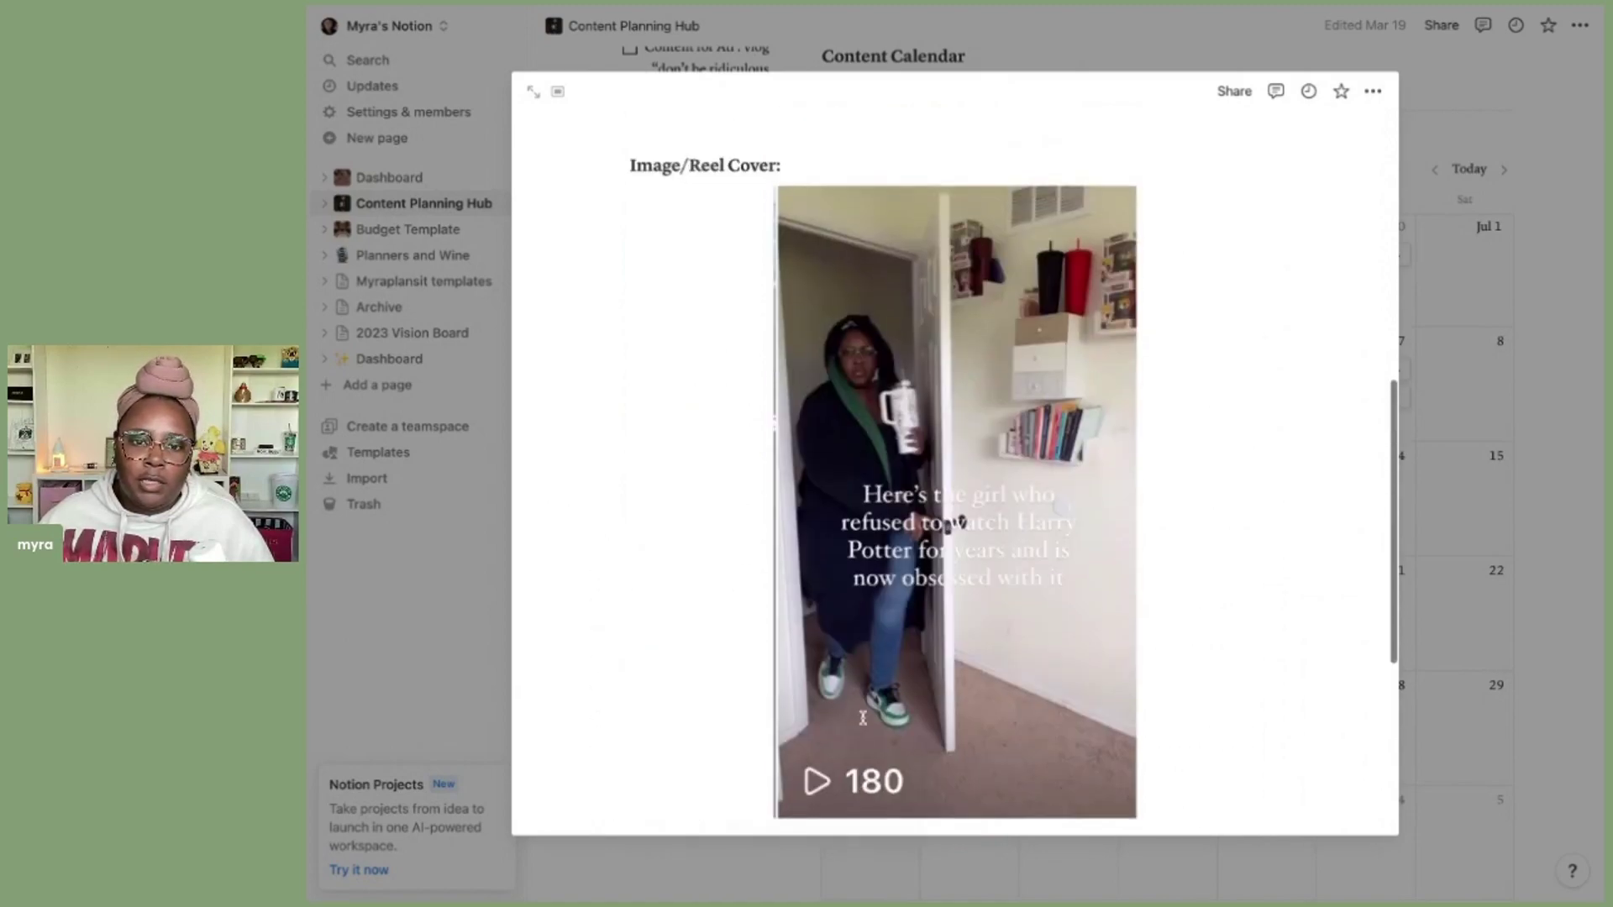
pyautogui.scroll(5, 862, 718)
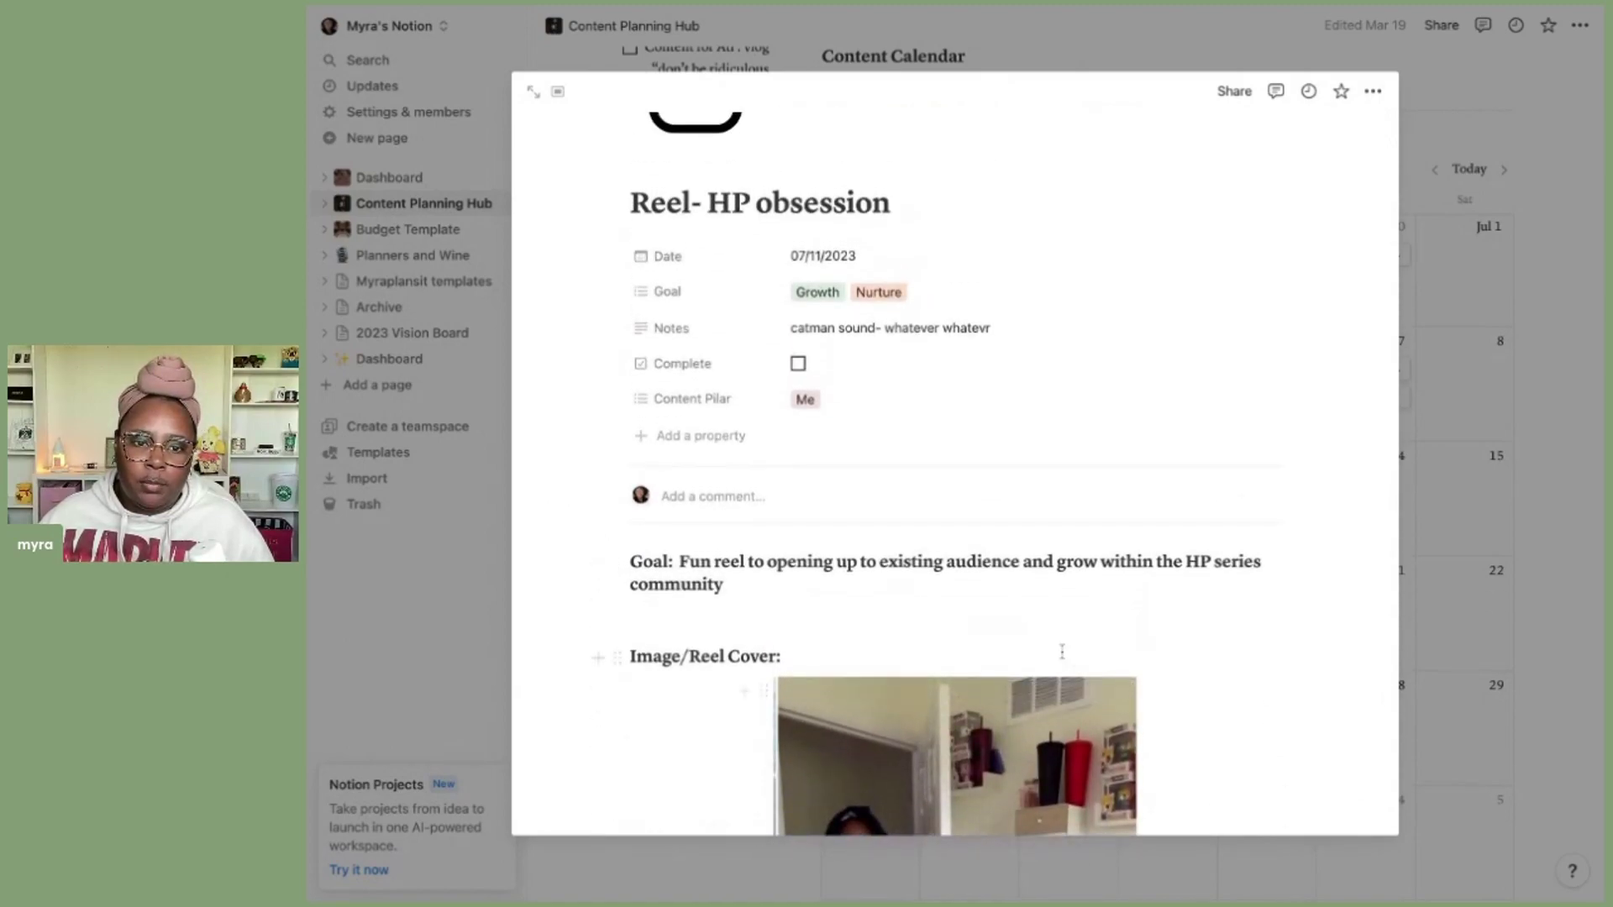
pyautogui.scroll(-8, 1061, 652)
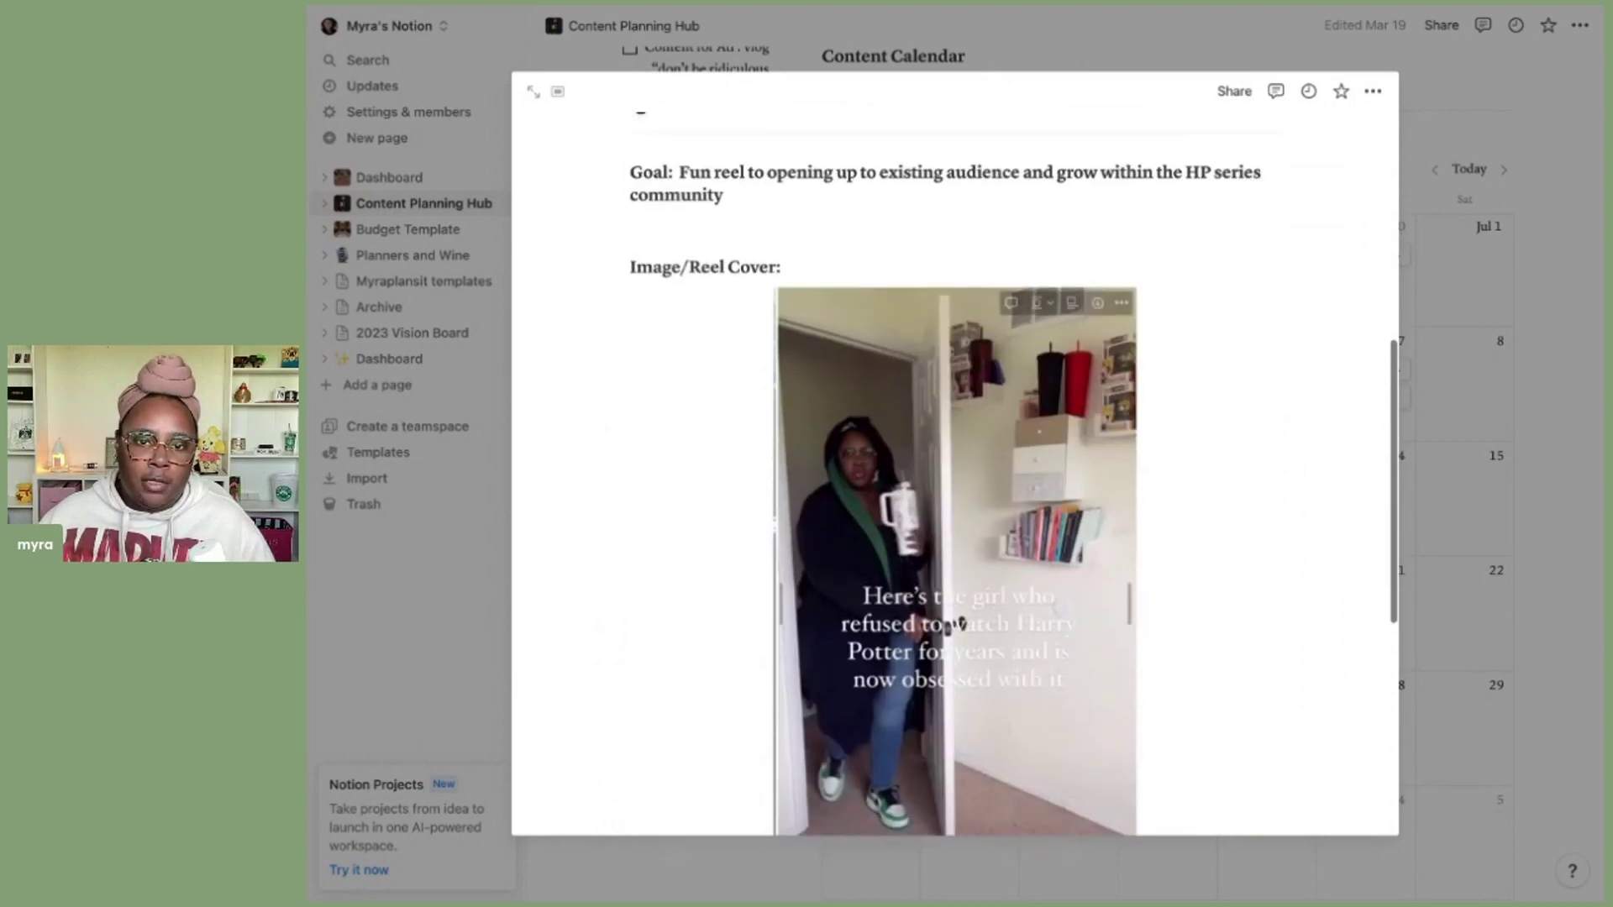
pyautogui.scroll(-4, 955, 470)
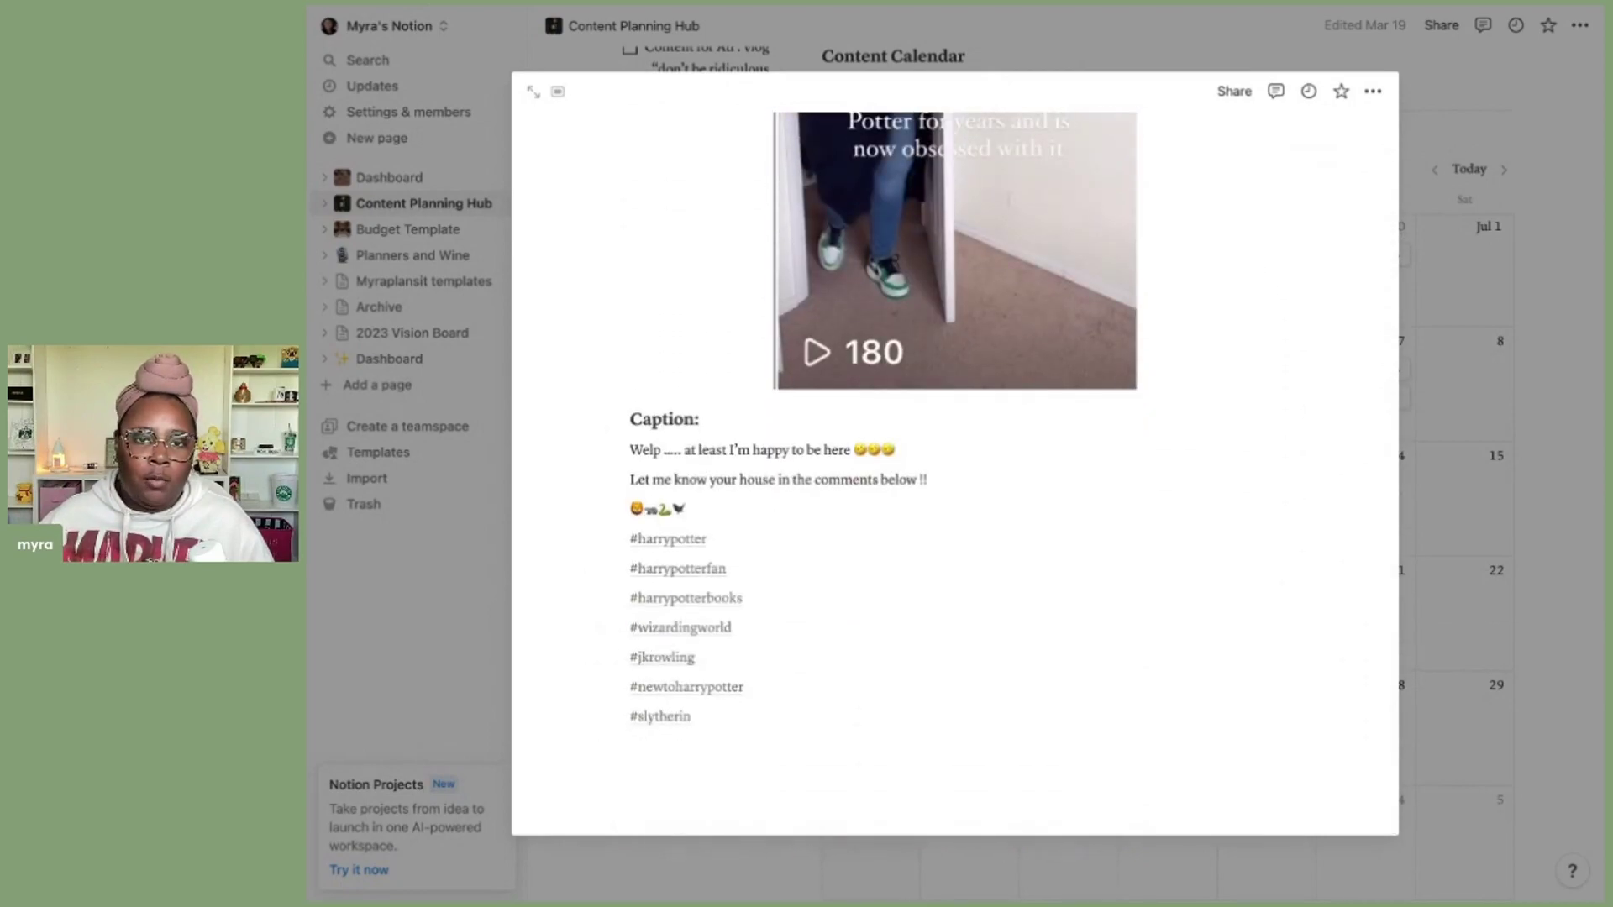
pyautogui.click(1532, 285)
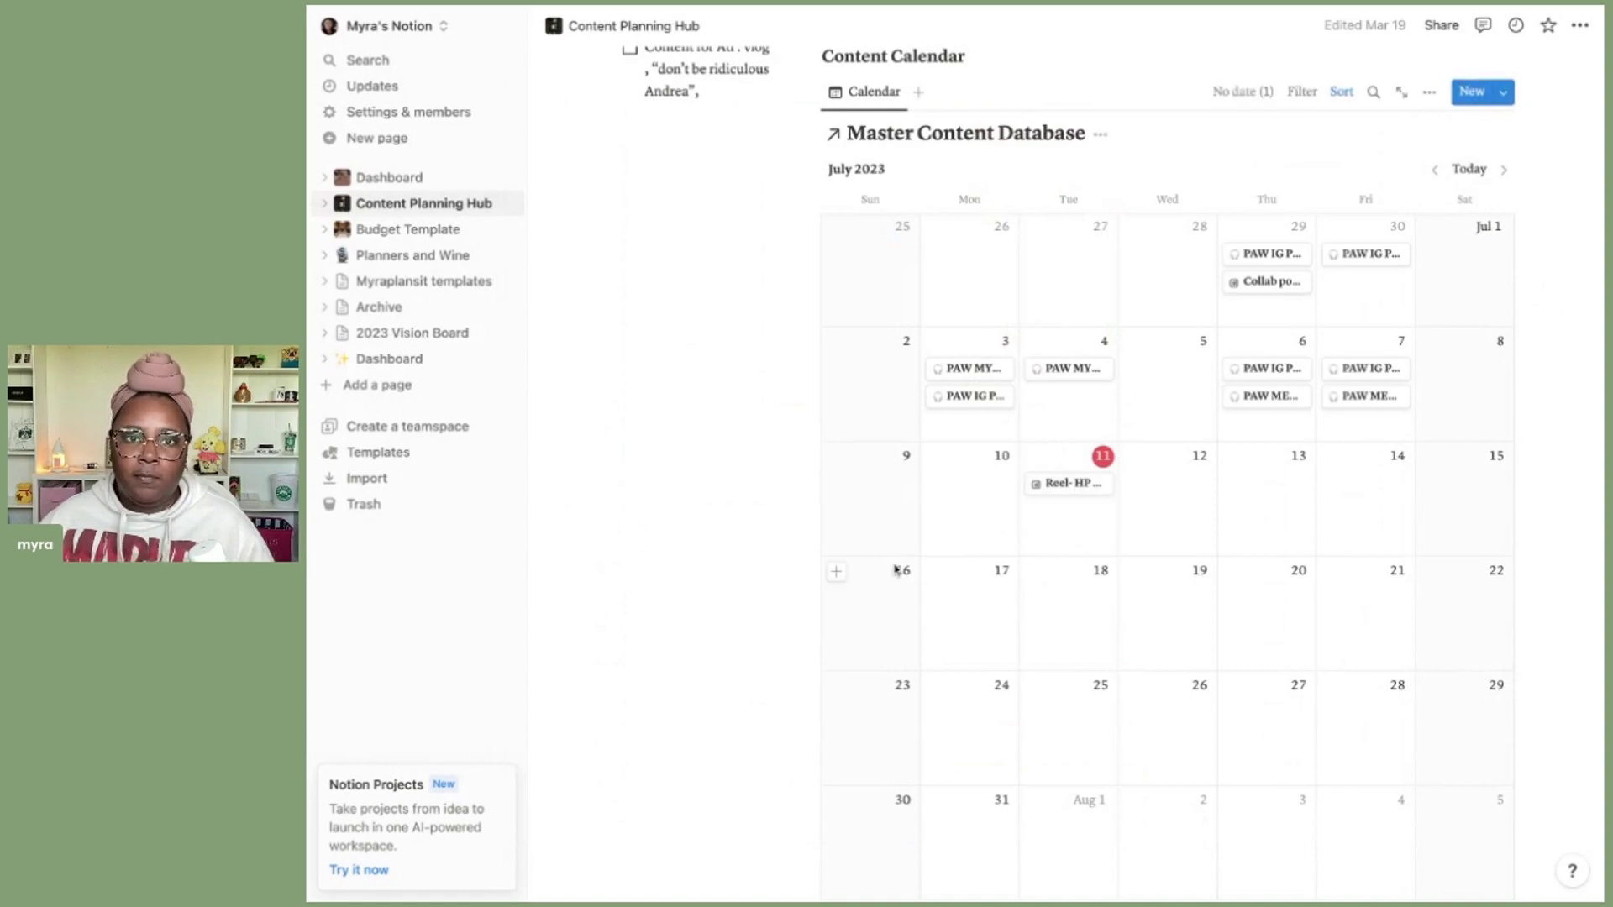
# Step: Reposition the cover of the "Reel- HP obsession" card in Today's Posts to show the image's upper part, and save the position
pyautogui.scroll(-2, 897, 569)
pyautogui.scroll(10, 896, 569)
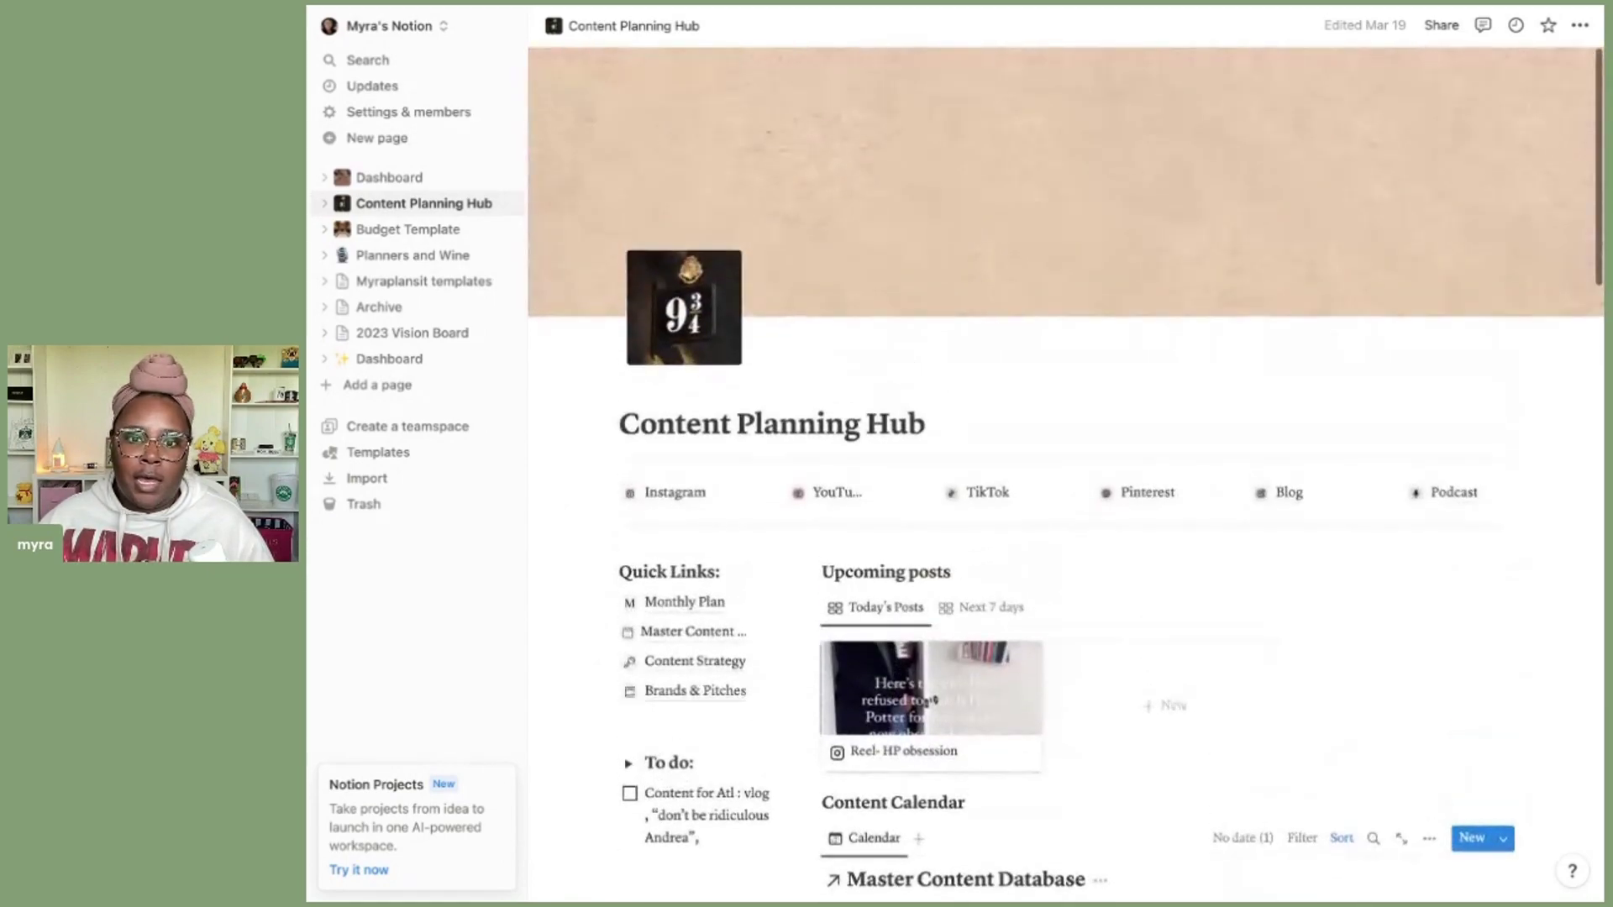
pyautogui.scroll(-2, 897, 588)
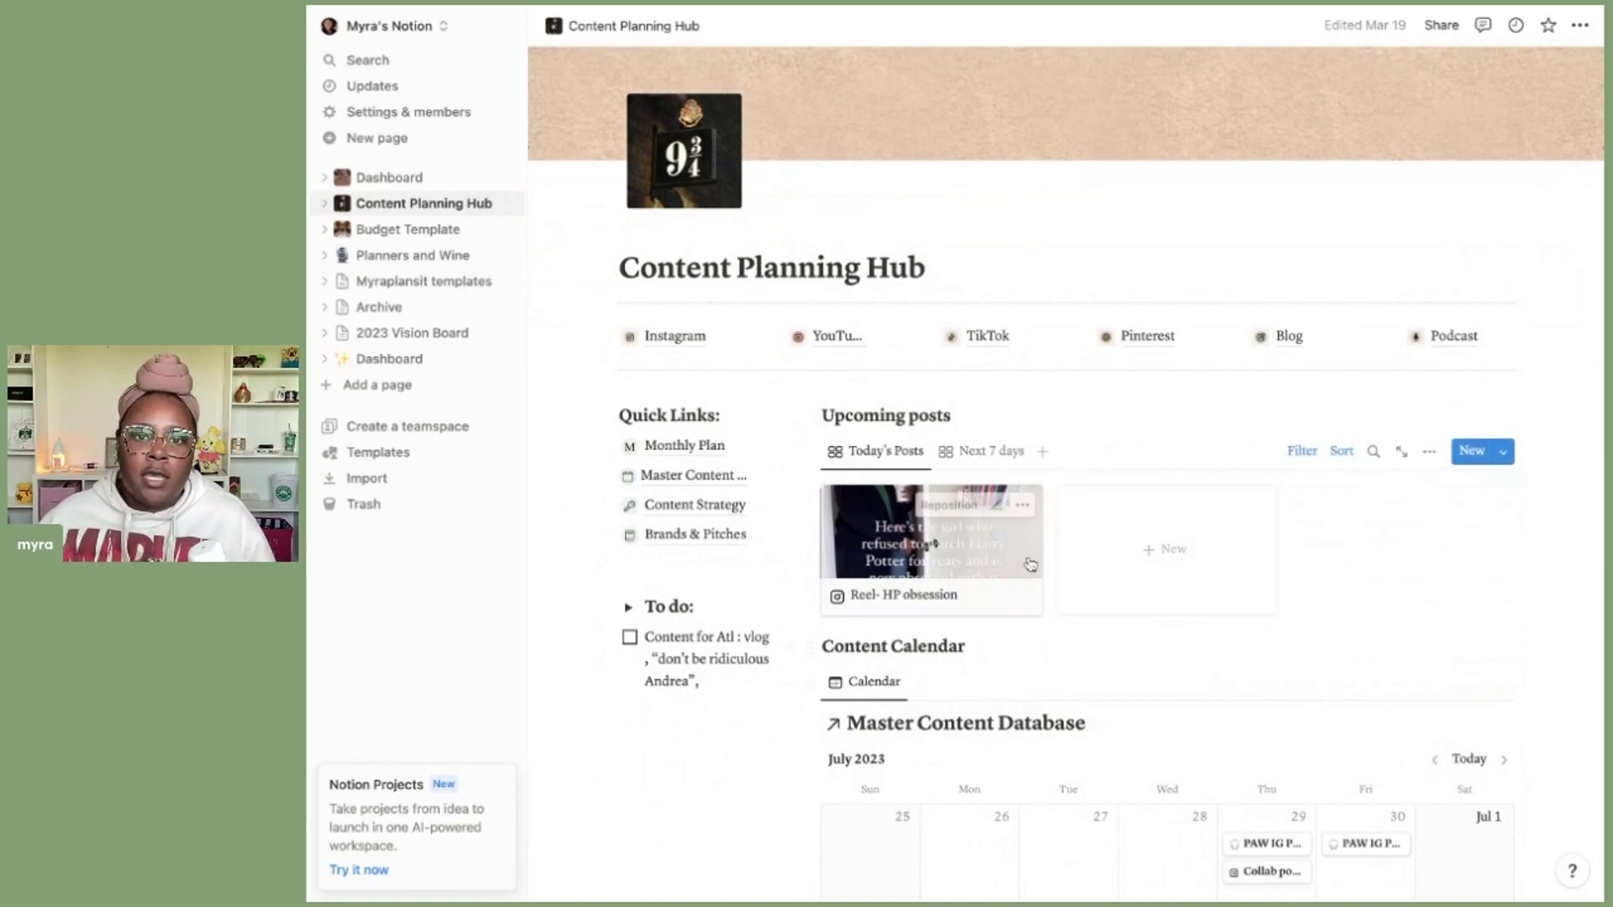
pyautogui.click(949, 505)
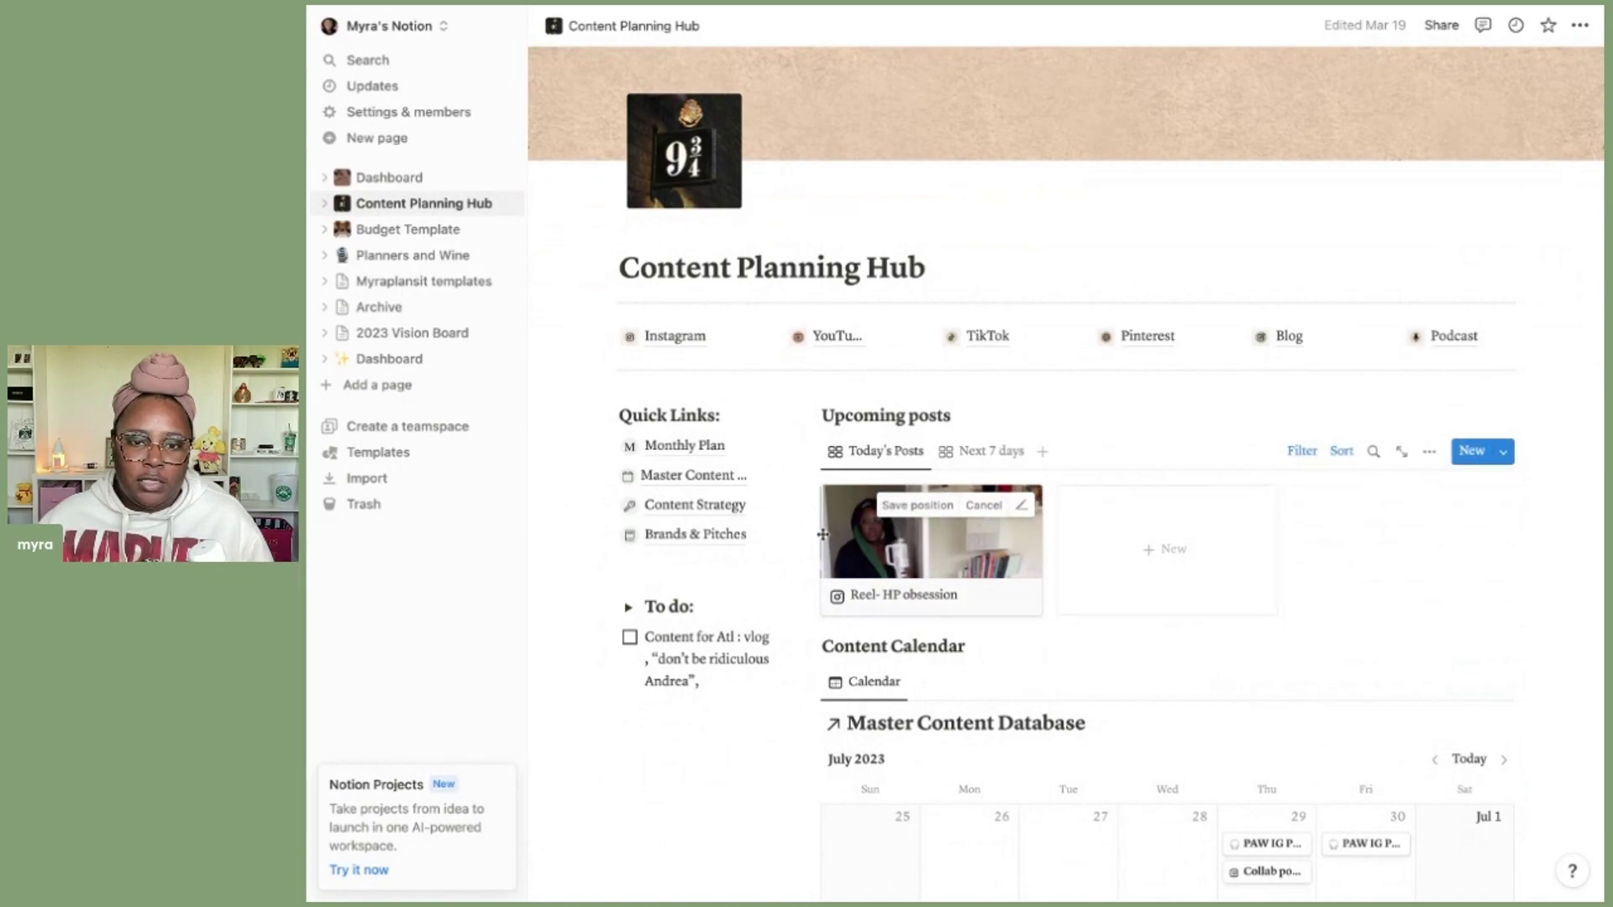
pyautogui.click(912, 507)
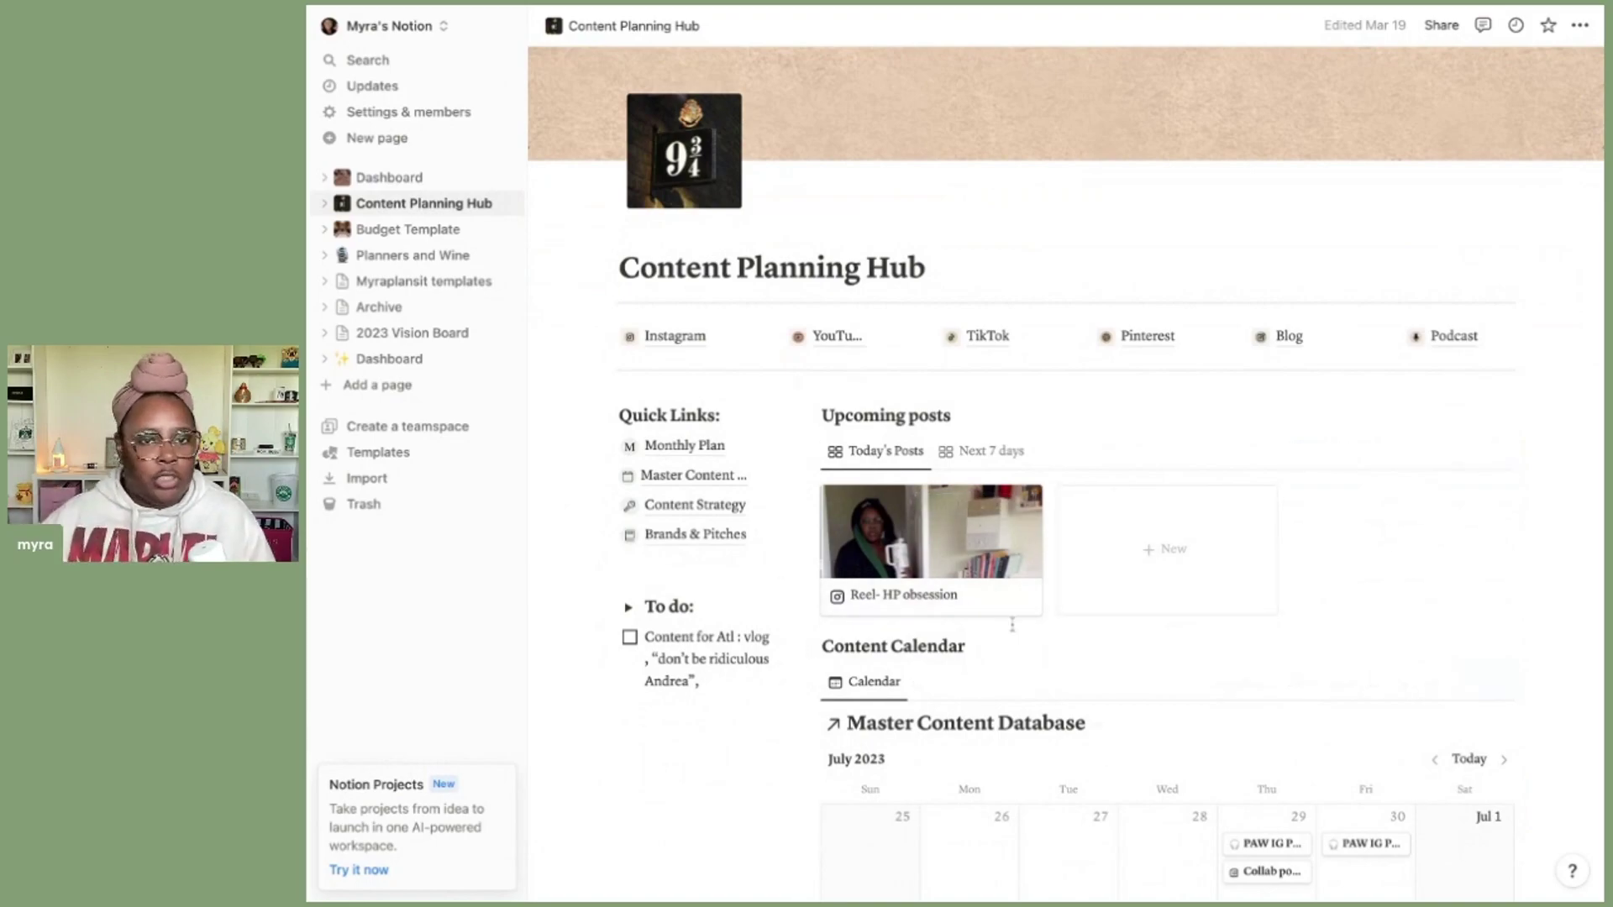
# Step: Mark the "Reel- HP obsession" post on July 11 as Complete, and close it
pyautogui.scroll(-8, 1069, 422)
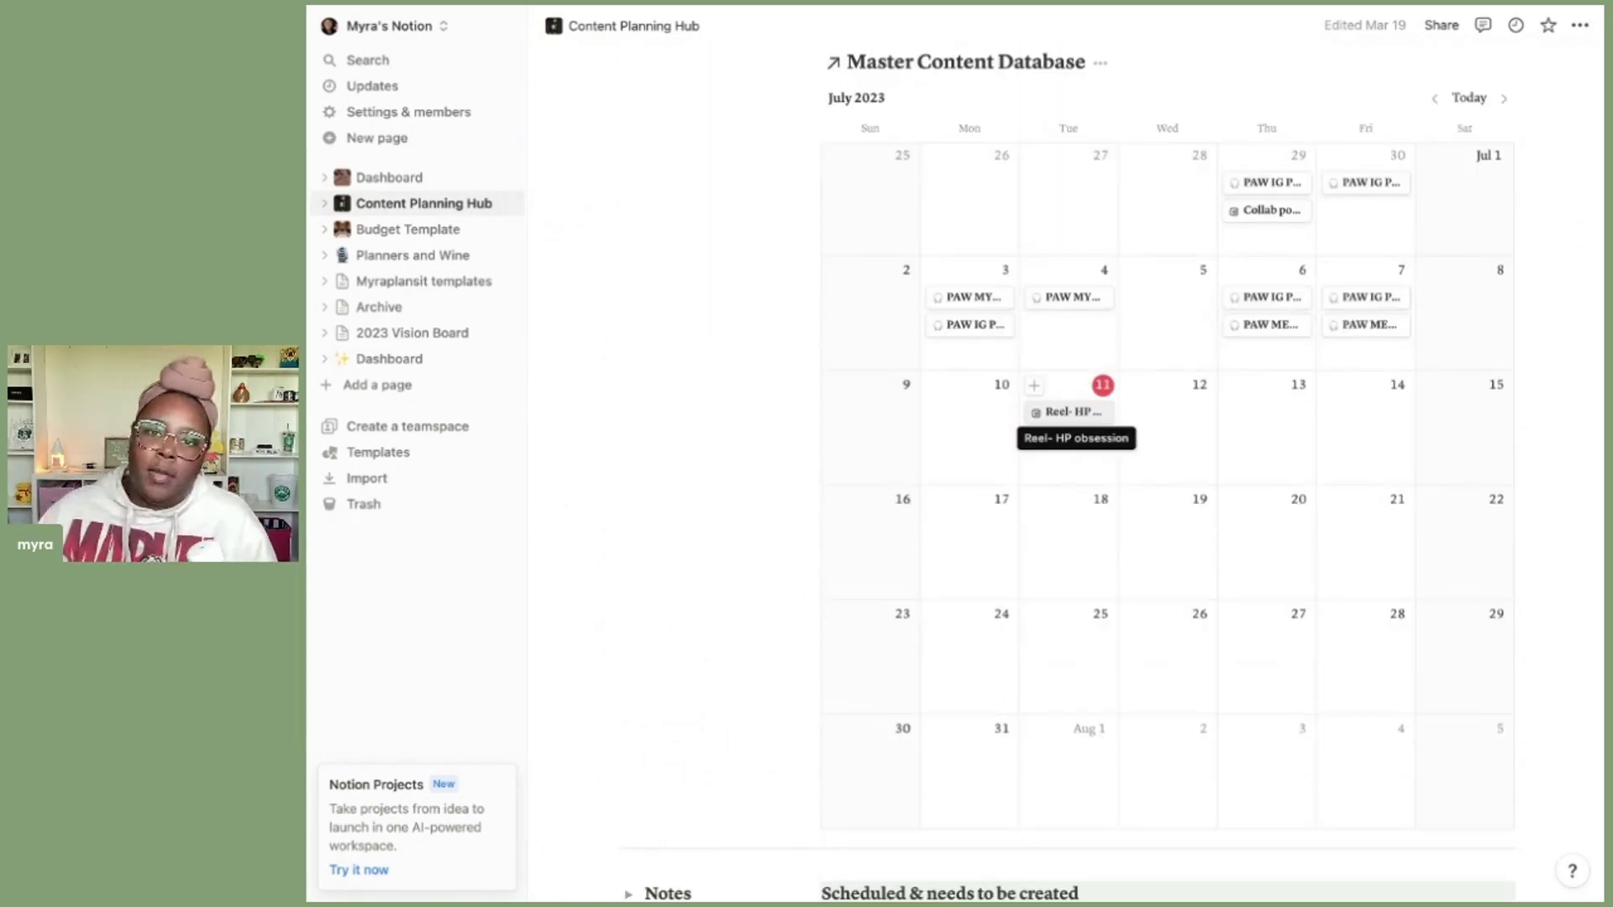
pyautogui.click(1073, 412)
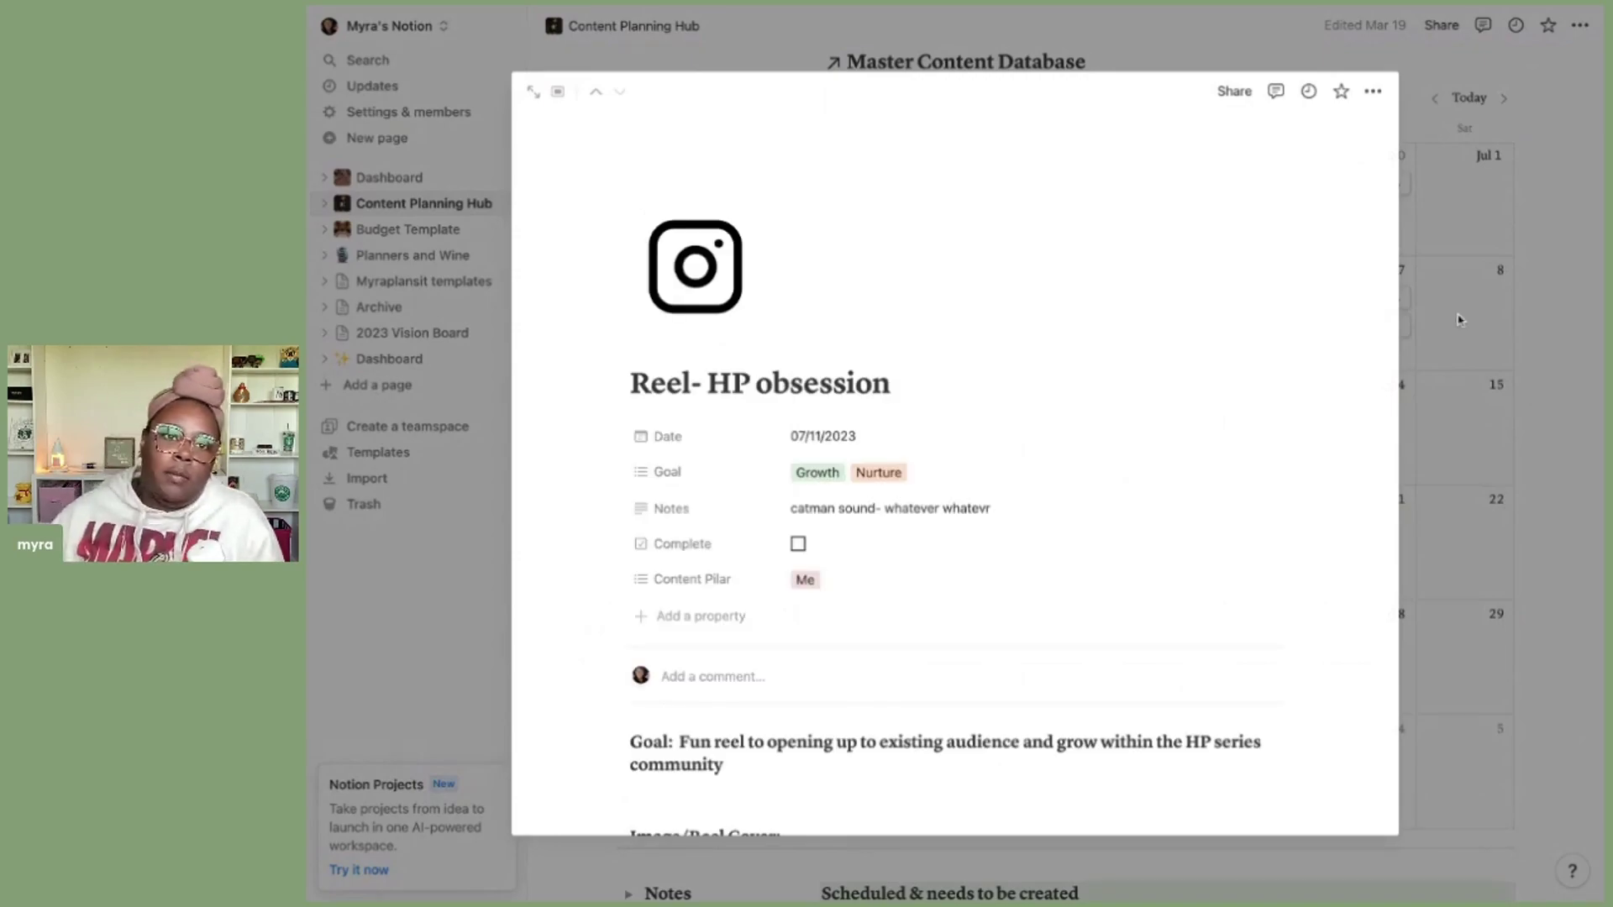
pyautogui.click(798, 546)
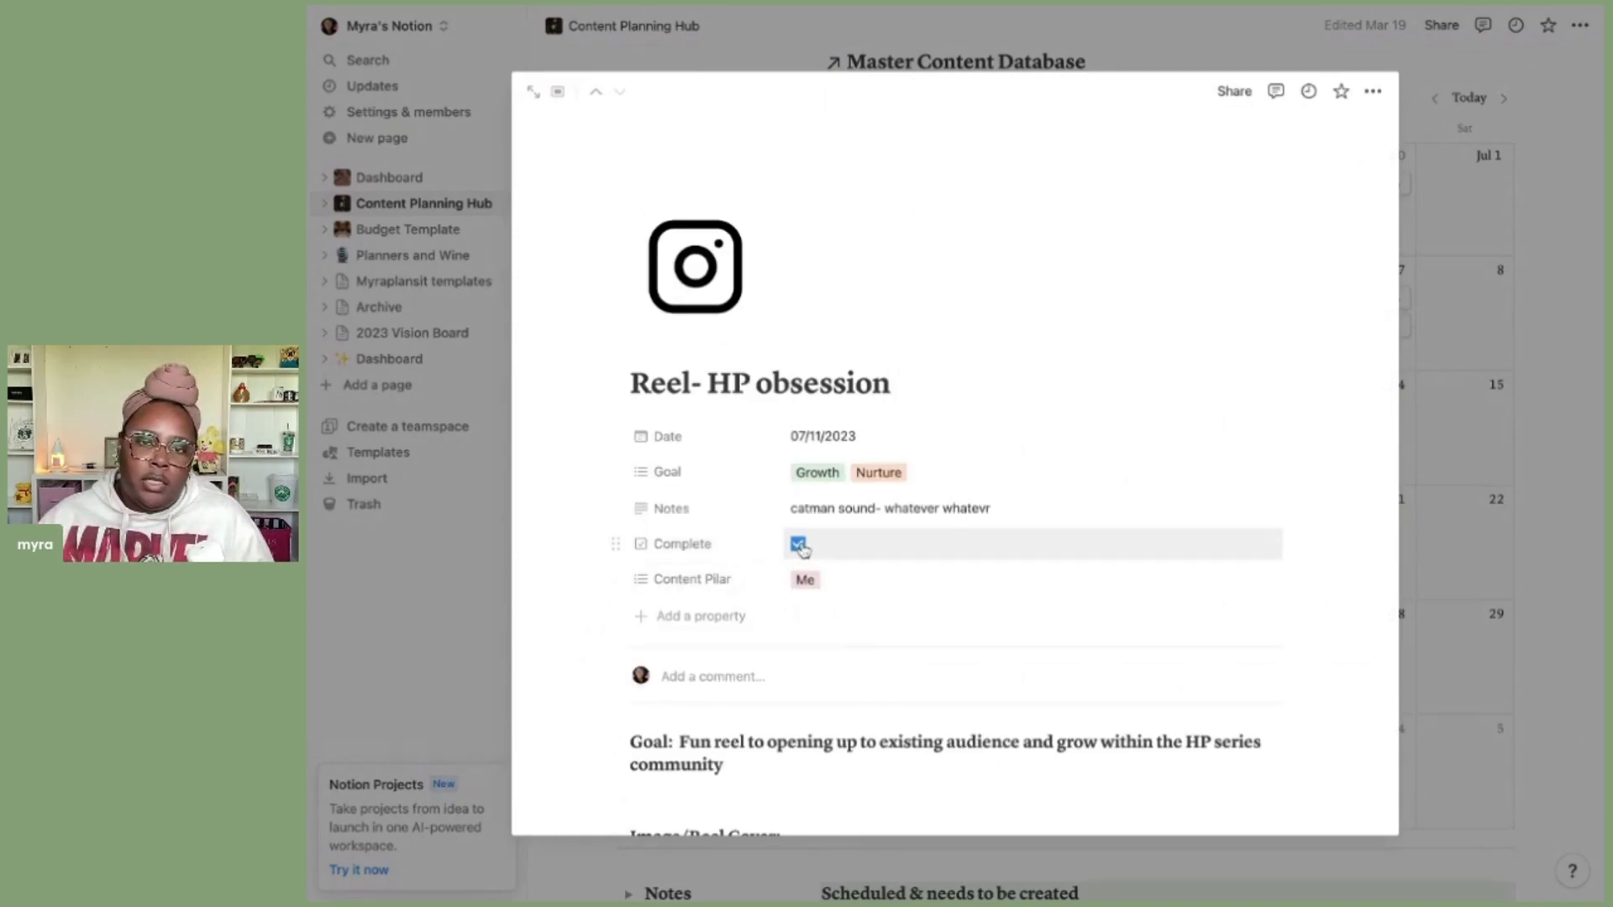
pyautogui.click(1537, 279)
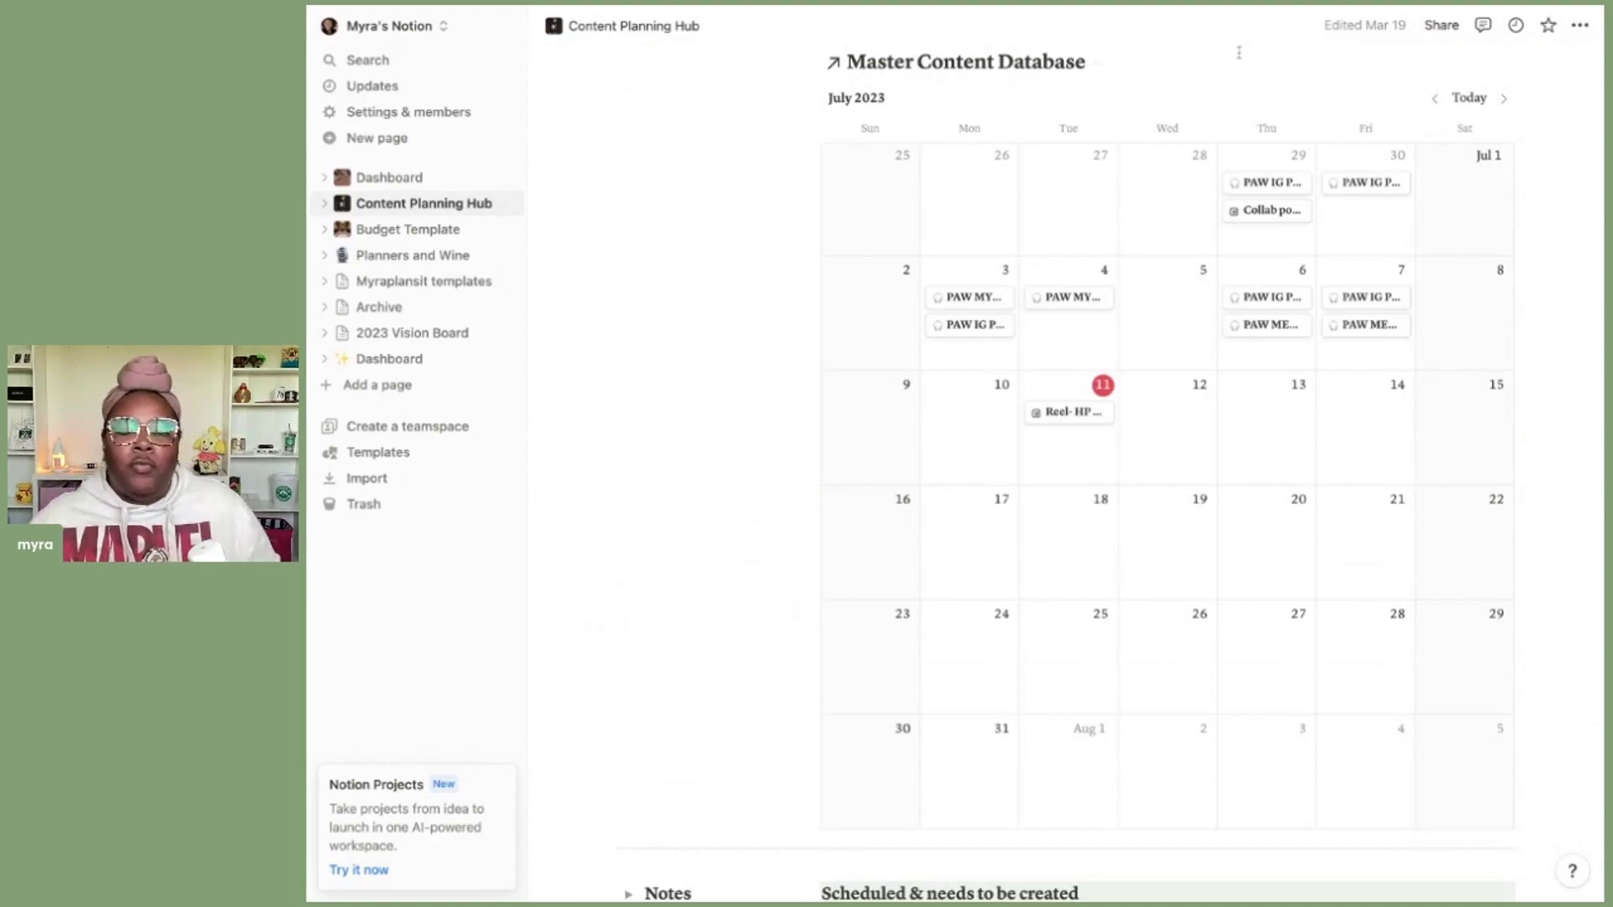
# Step: Look over Today's Posts and the July 2023 content calendar in the hub
pyautogui.scroll(-1, 975, 522)
pyautogui.scroll(2, 977, 524)
pyautogui.scroll(1, 976, 525)
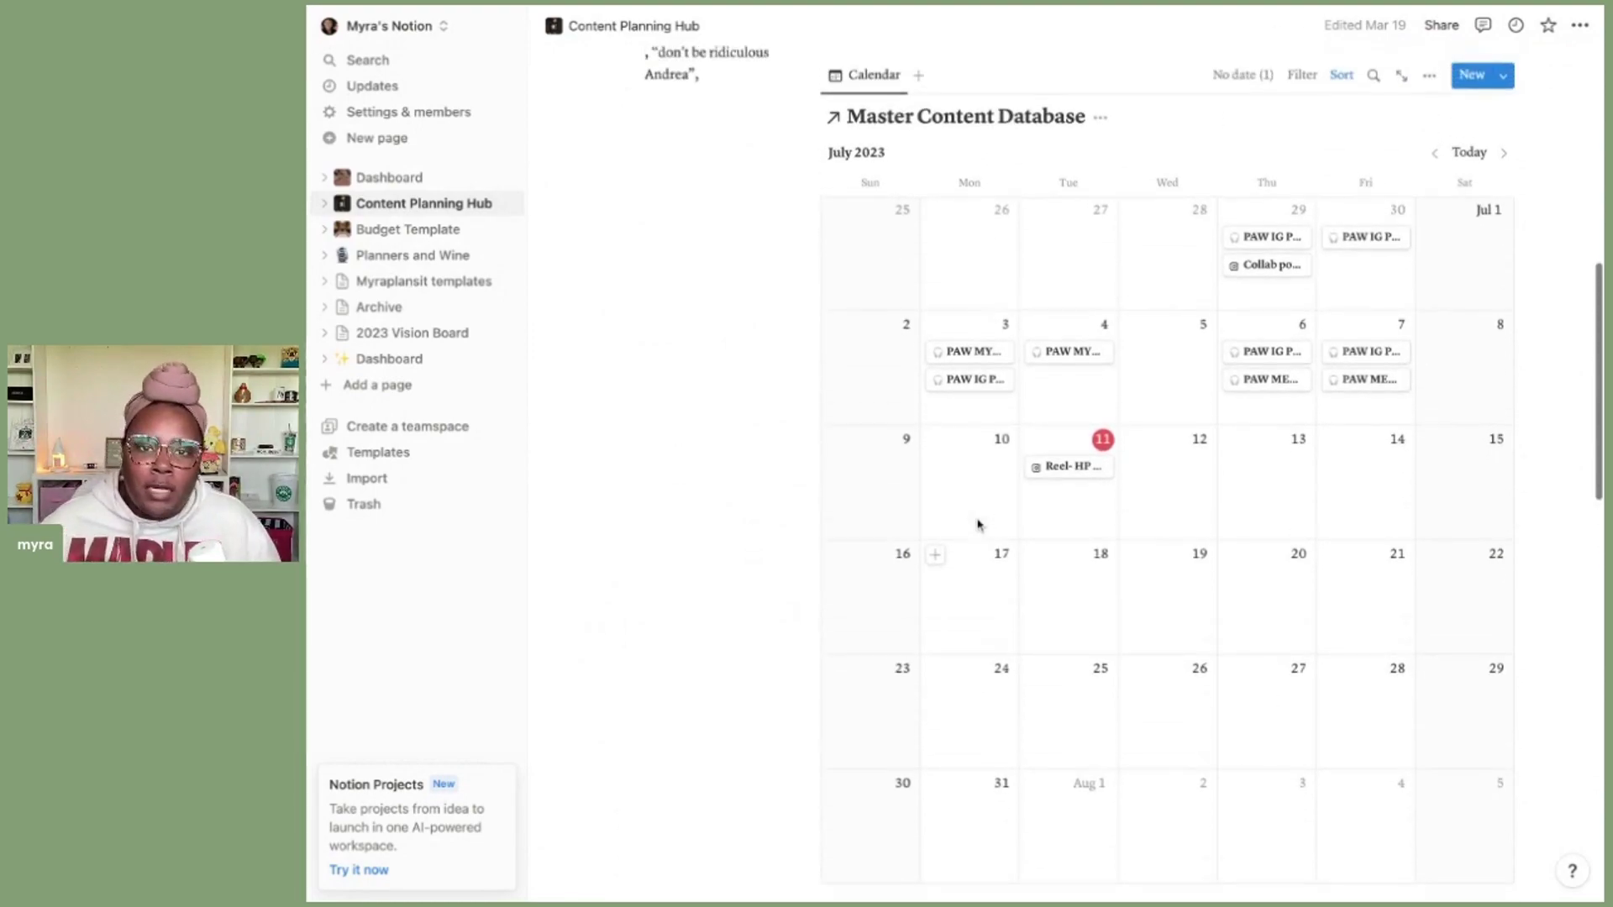
pyautogui.scroll(3, 976, 525)
pyautogui.scroll(3, 976, 525)
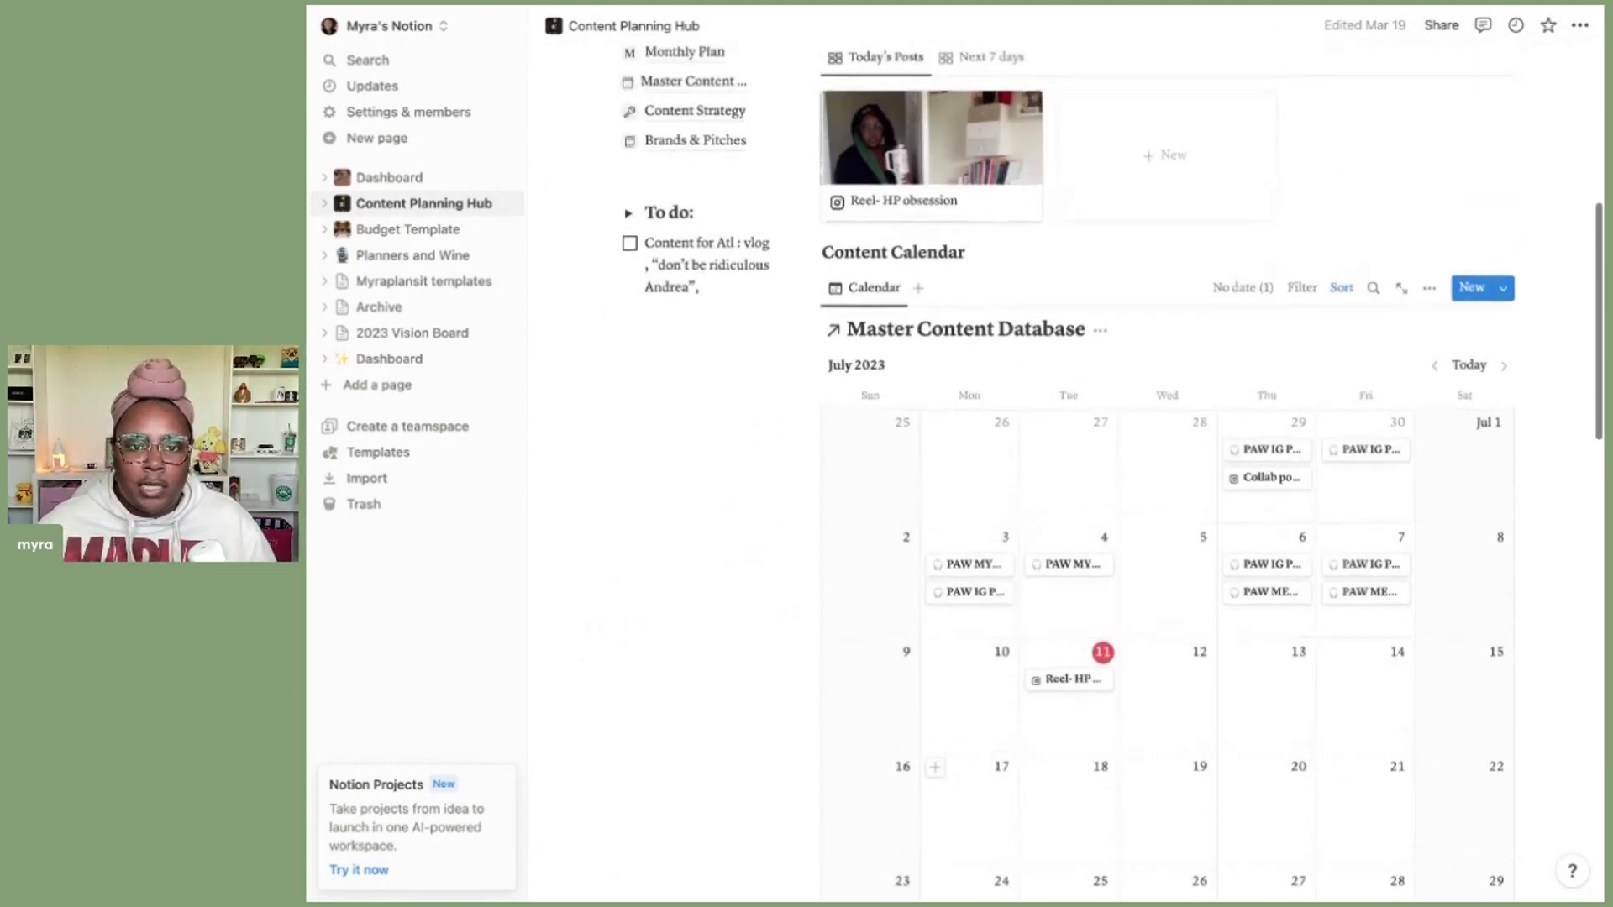
pyautogui.scroll(-2, 976, 525)
pyautogui.scroll(-1, 1067, 441)
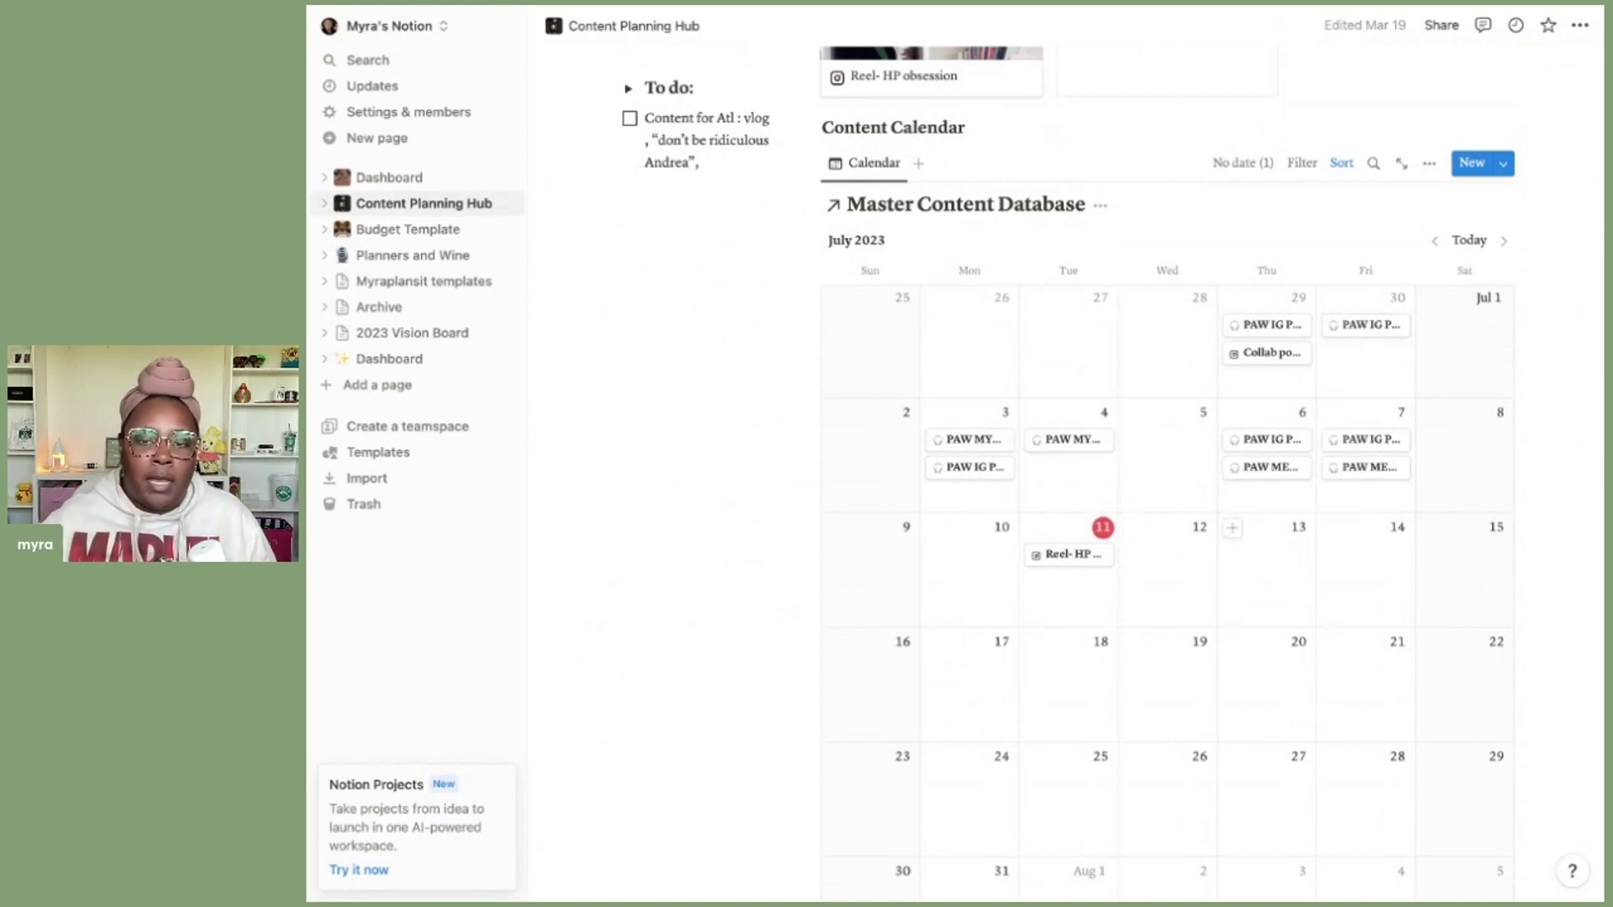
pyautogui.scroll(-1, 1260, 546)
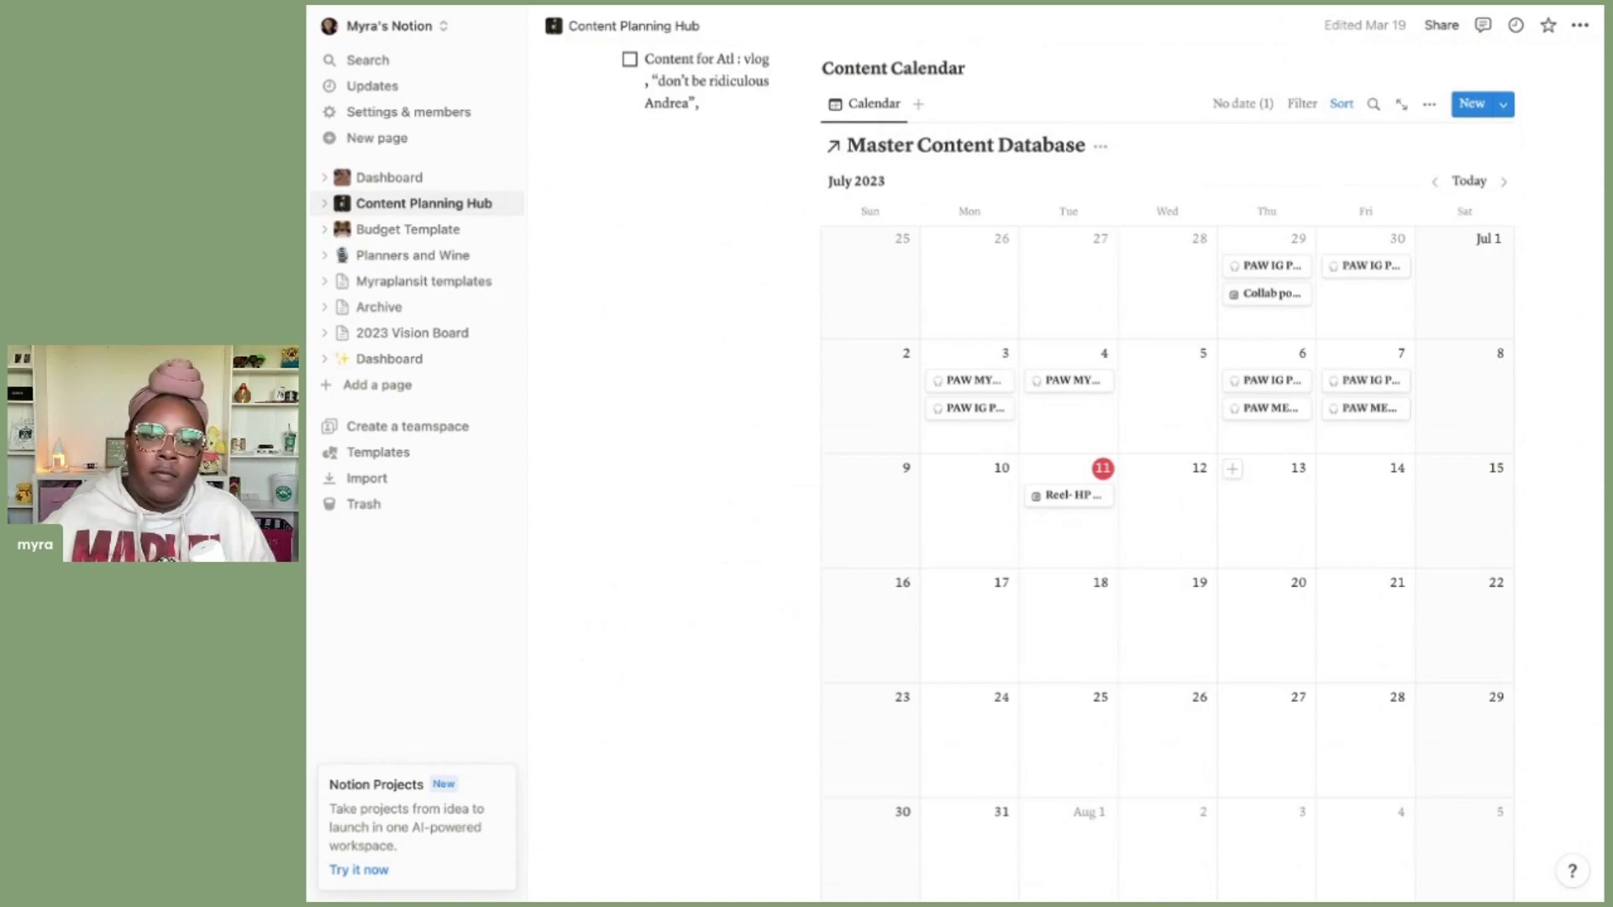
pyautogui.scroll(-1, 1112, 433)
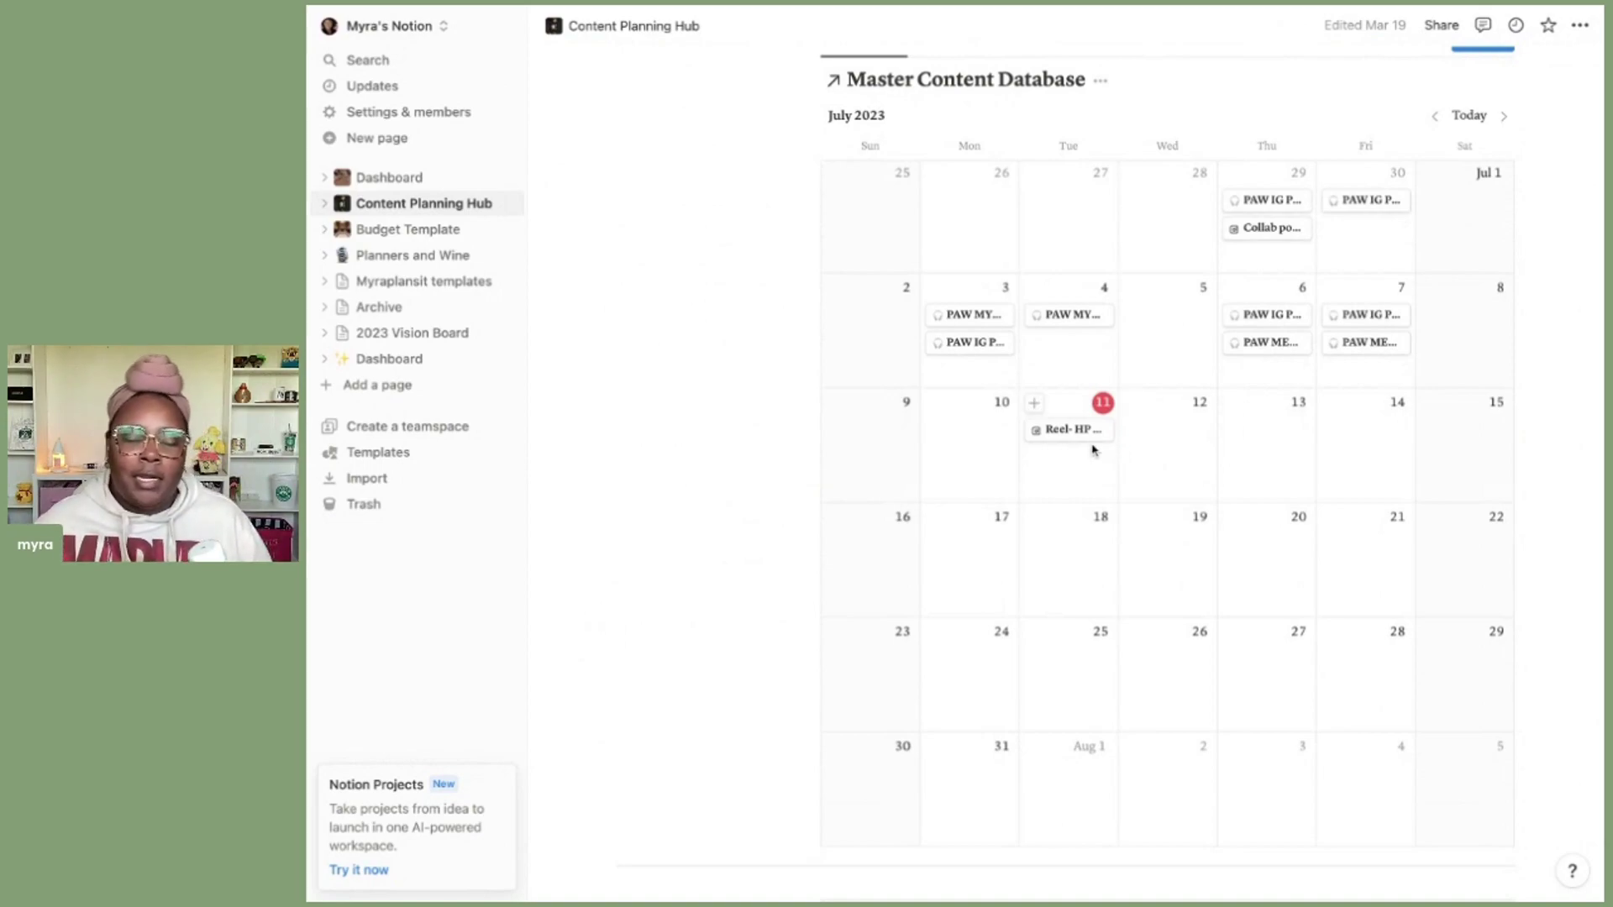
# Step: Move the "Reel- HP obsession" post to July 10 in the calendar and check the date in its properties
pyautogui.scroll(-1, 1055, 429)
pyautogui.moveTo(1062, 427)
pyautogui.mouseDown()
pyautogui.moveTo(1079, 439)
pyautogui.moveTo(1058, 446)
pyautogui.mouseUp()
pyautogui.scroll(-2, 1029, 475)
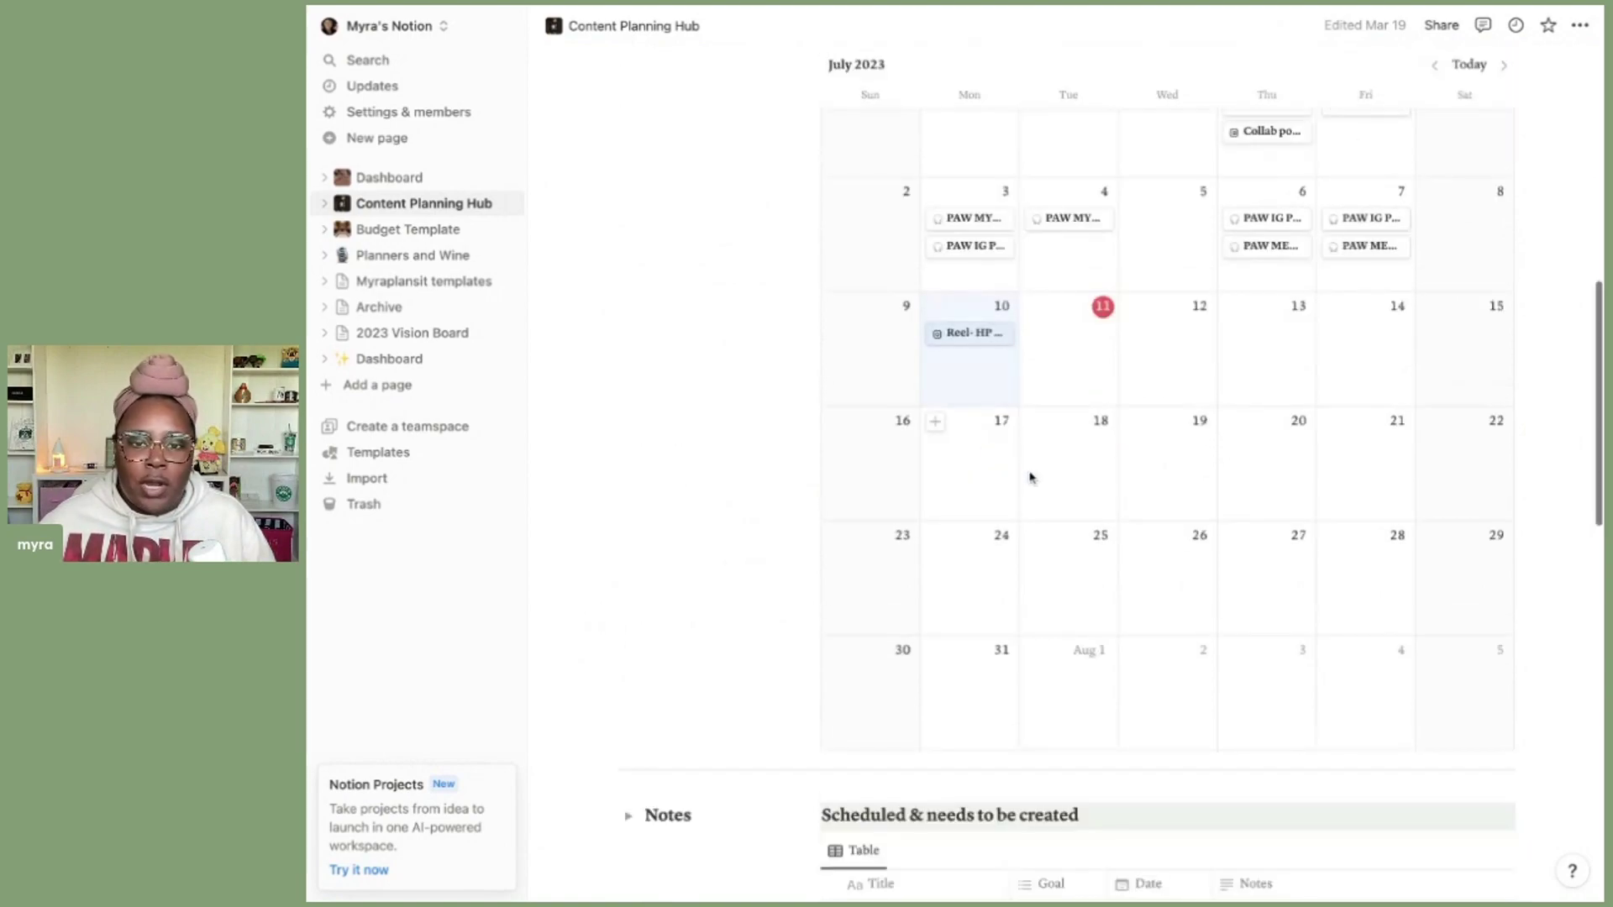
pyautogui.click(973, 336)
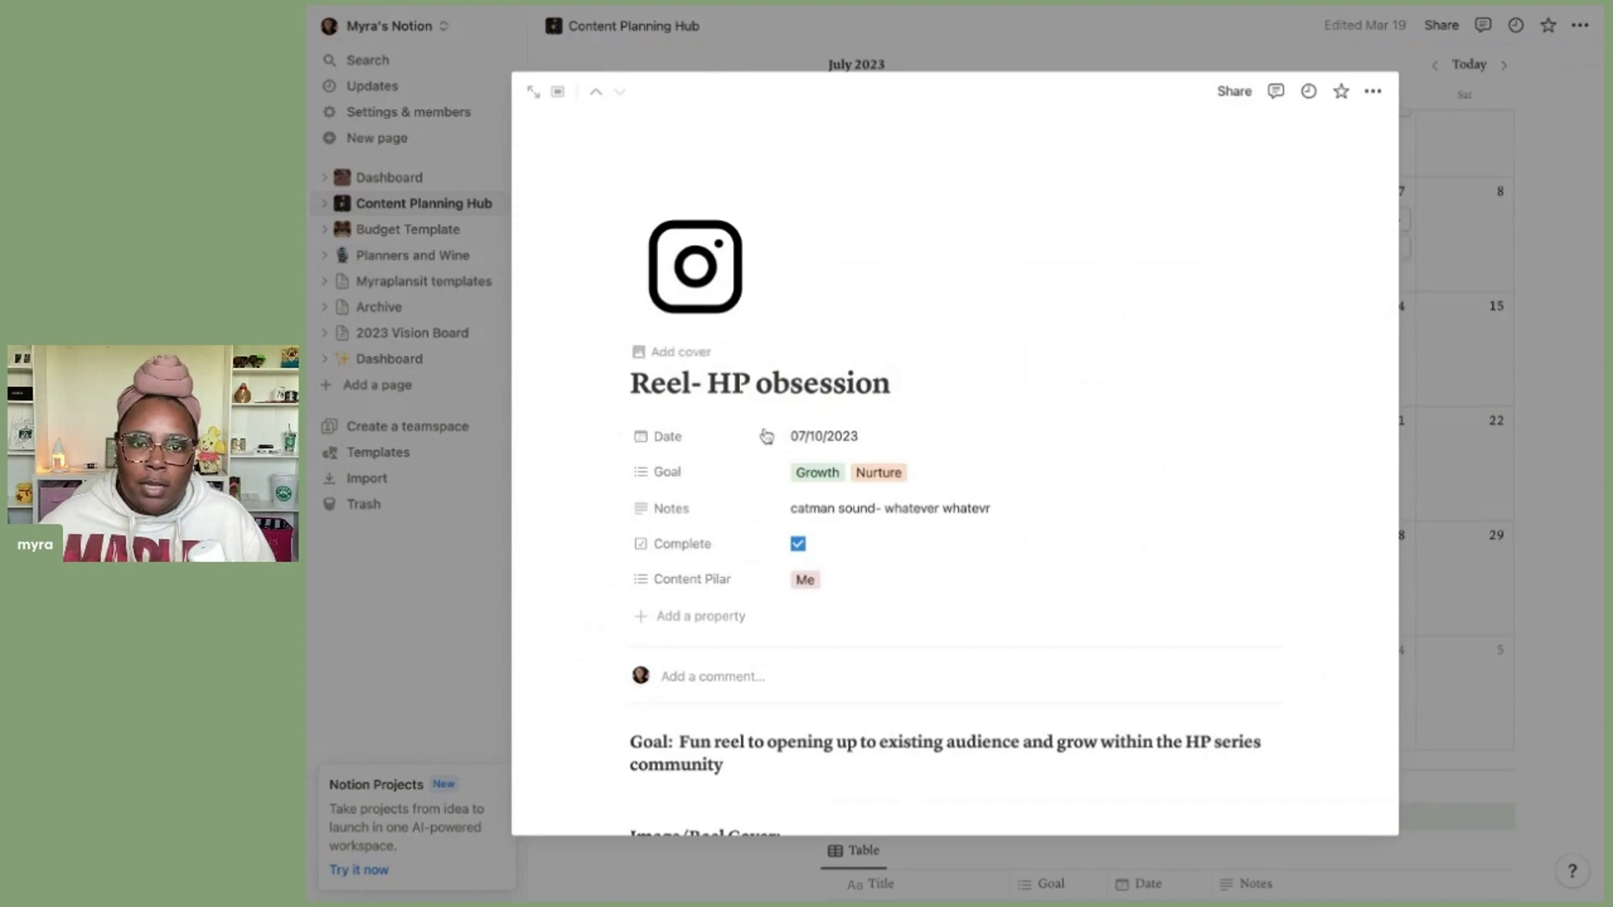
pyautogui.click(1438, 279)
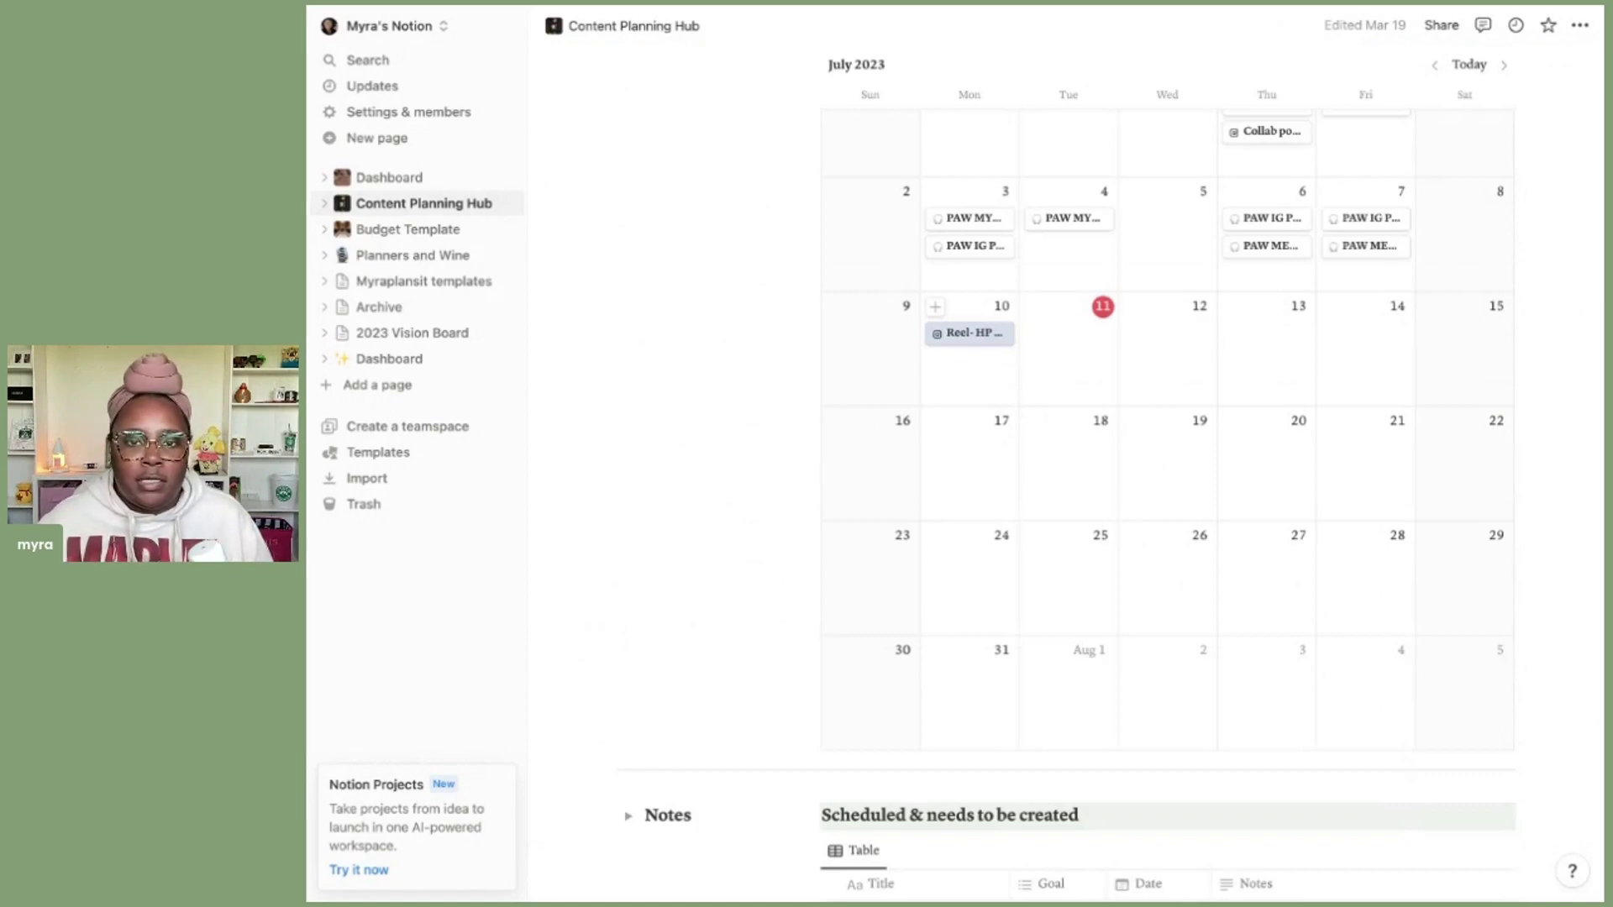
# Step: Move the reel post to July 12, check its Date property, and put it back on July 11
pyautogui.moveTo(970, 334); pyautogui.dragTo(1172, 345)
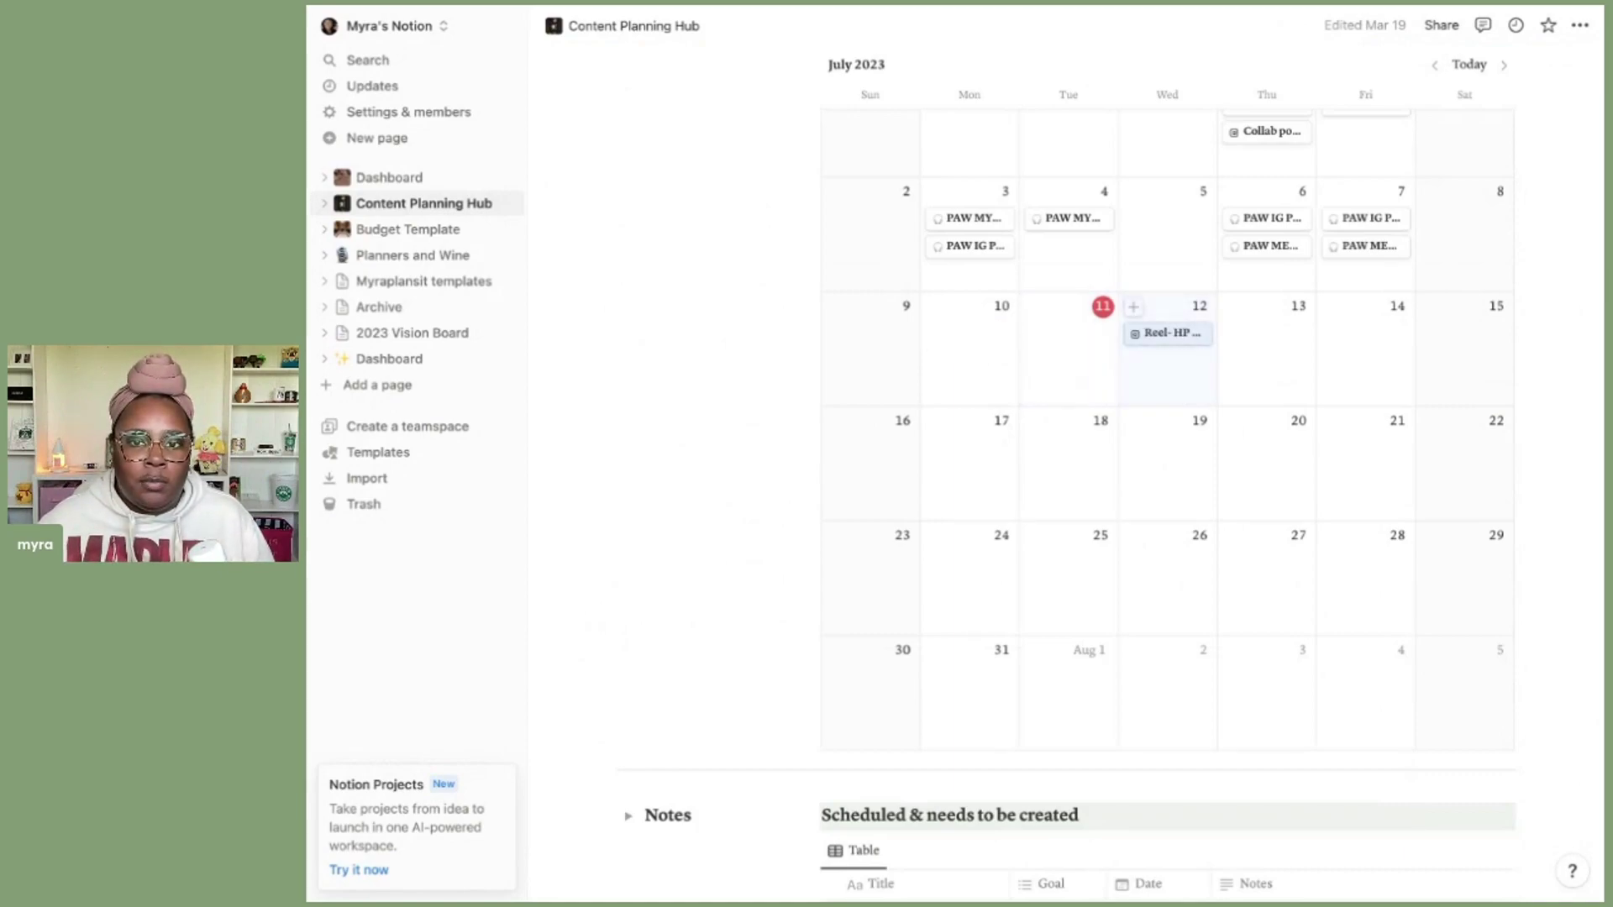
pyautogui.click(1169, 334)
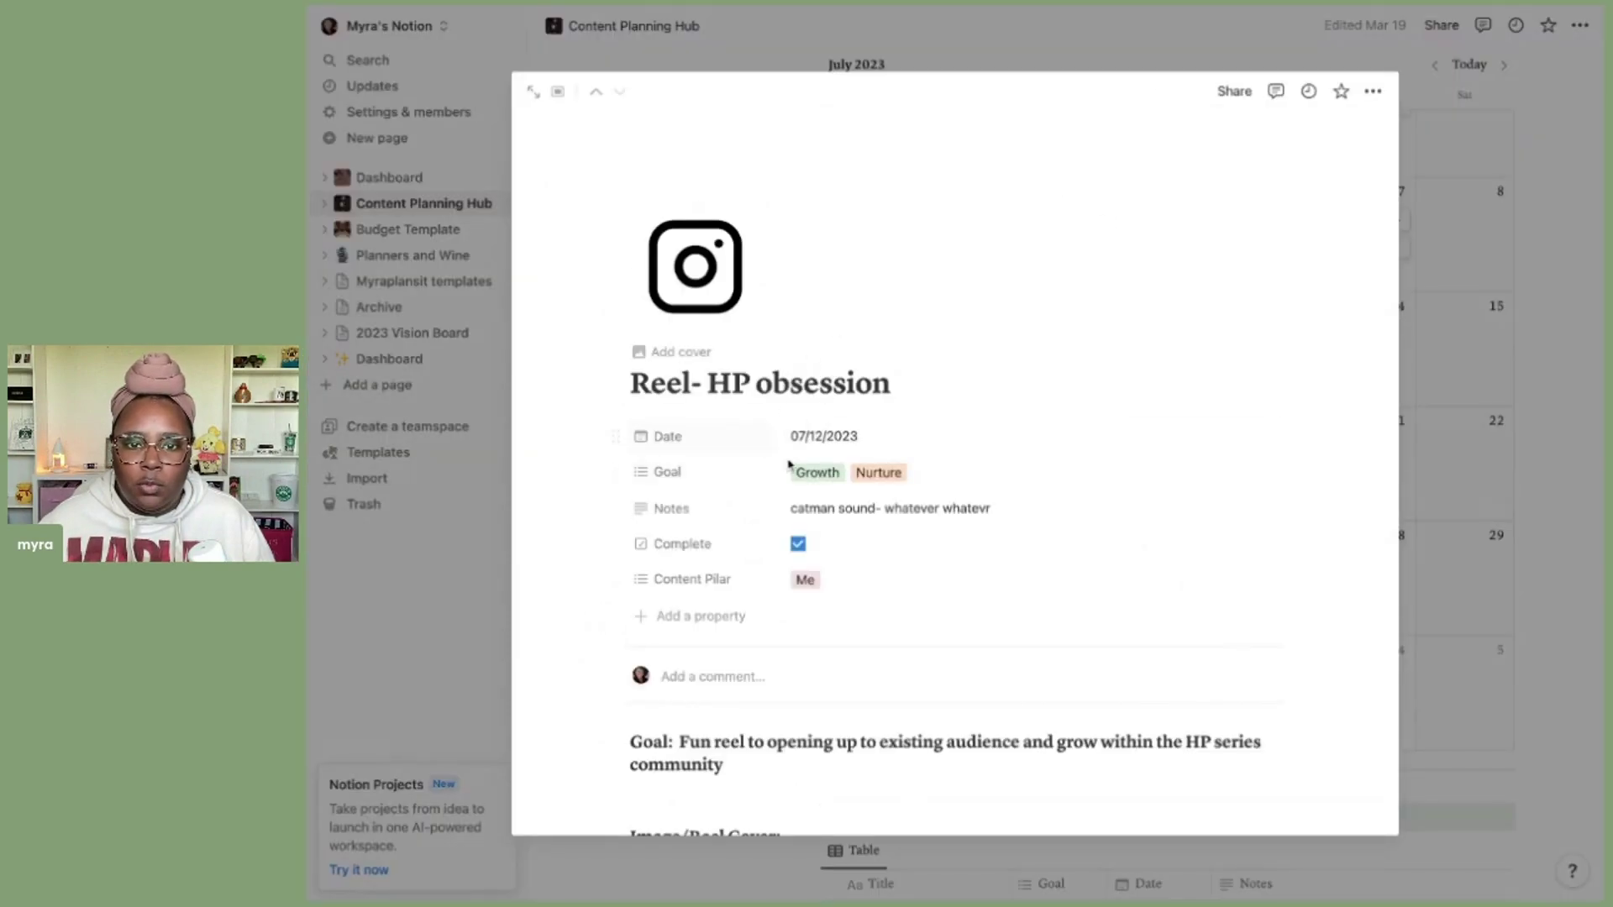
pyautogui.click(1428, 385)
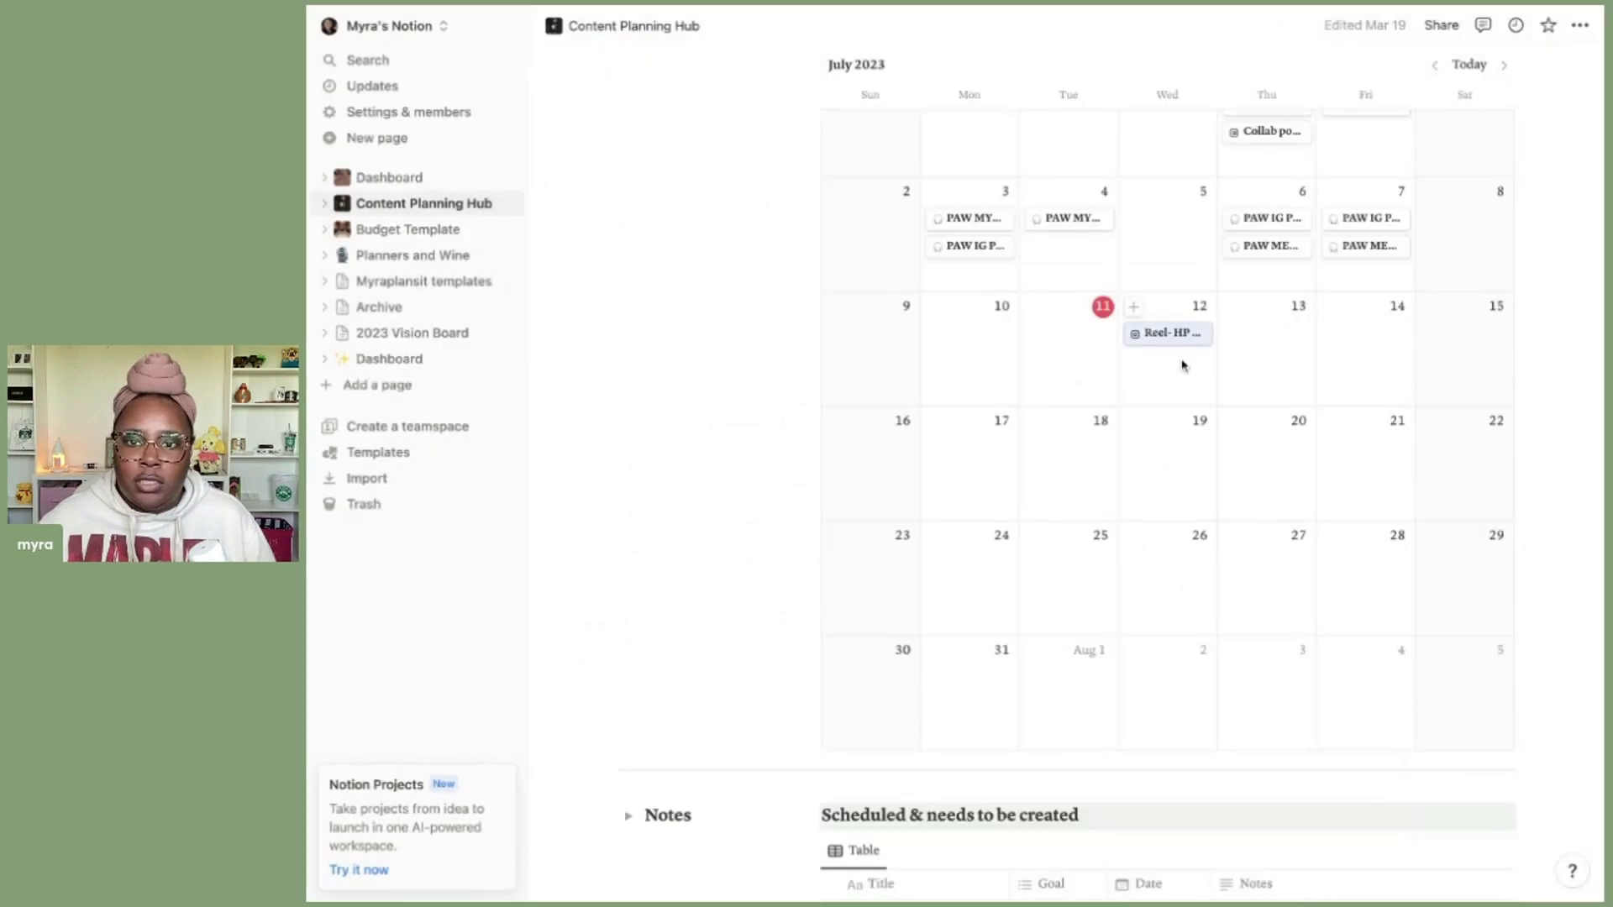
pyautogui.moveTo(1173, 347); pyautogui.dragTo(1068, 336)
# Step: Add a calendar item on July 19 from the New Insta Post template and title it "Recovering from Beyonce"
pyautogui.scroll(1, 1170, 349)
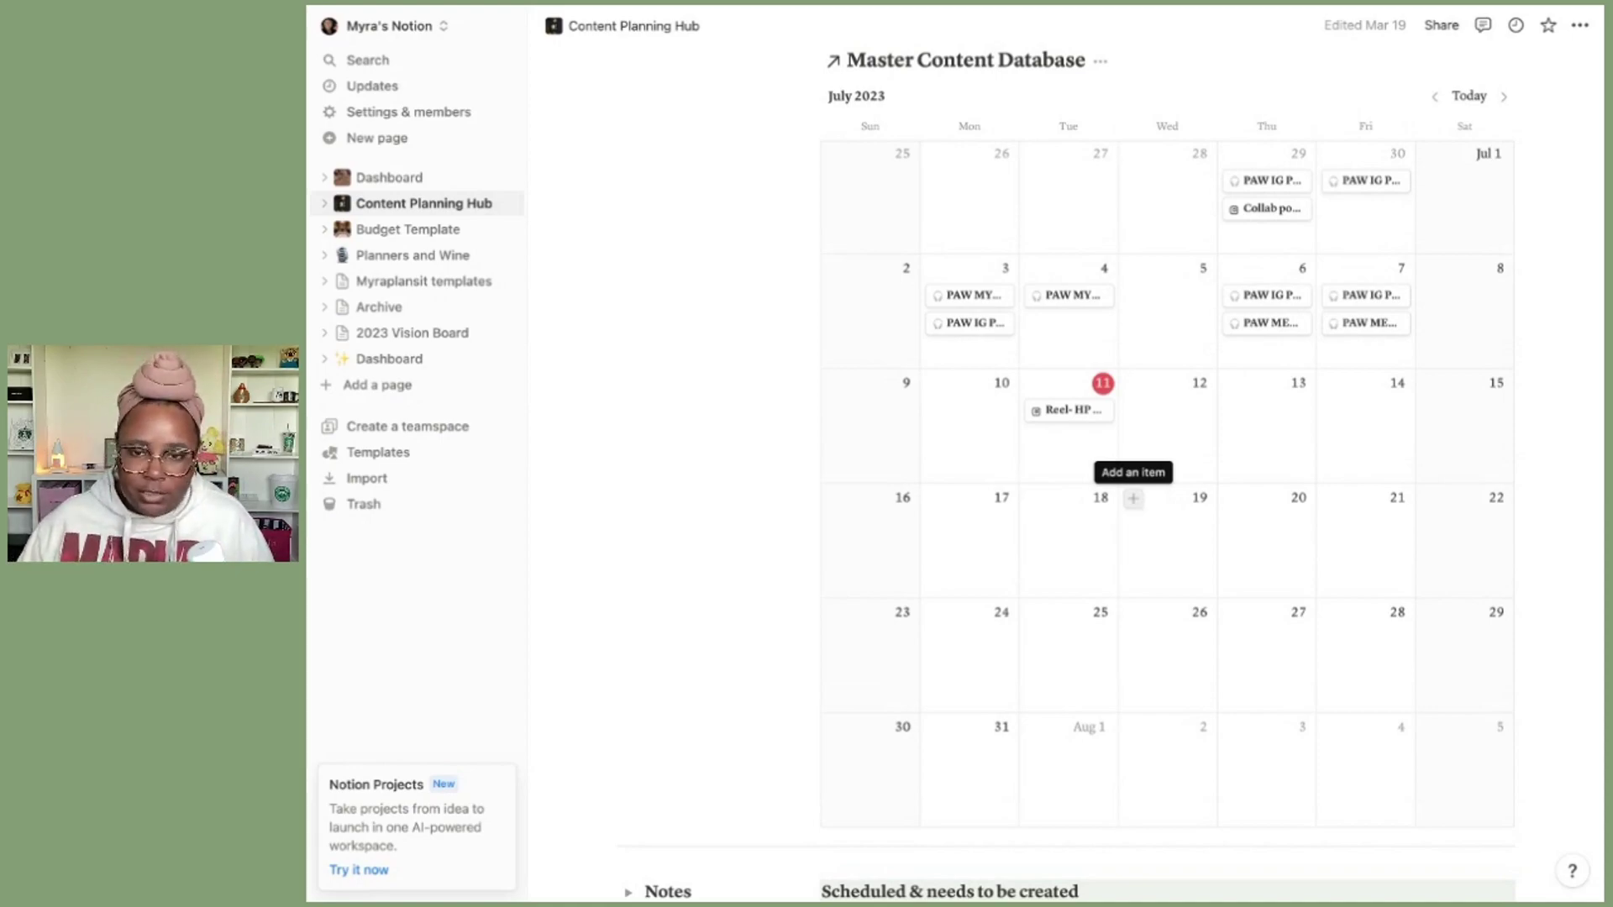
pyautogui.click(1132, 498)
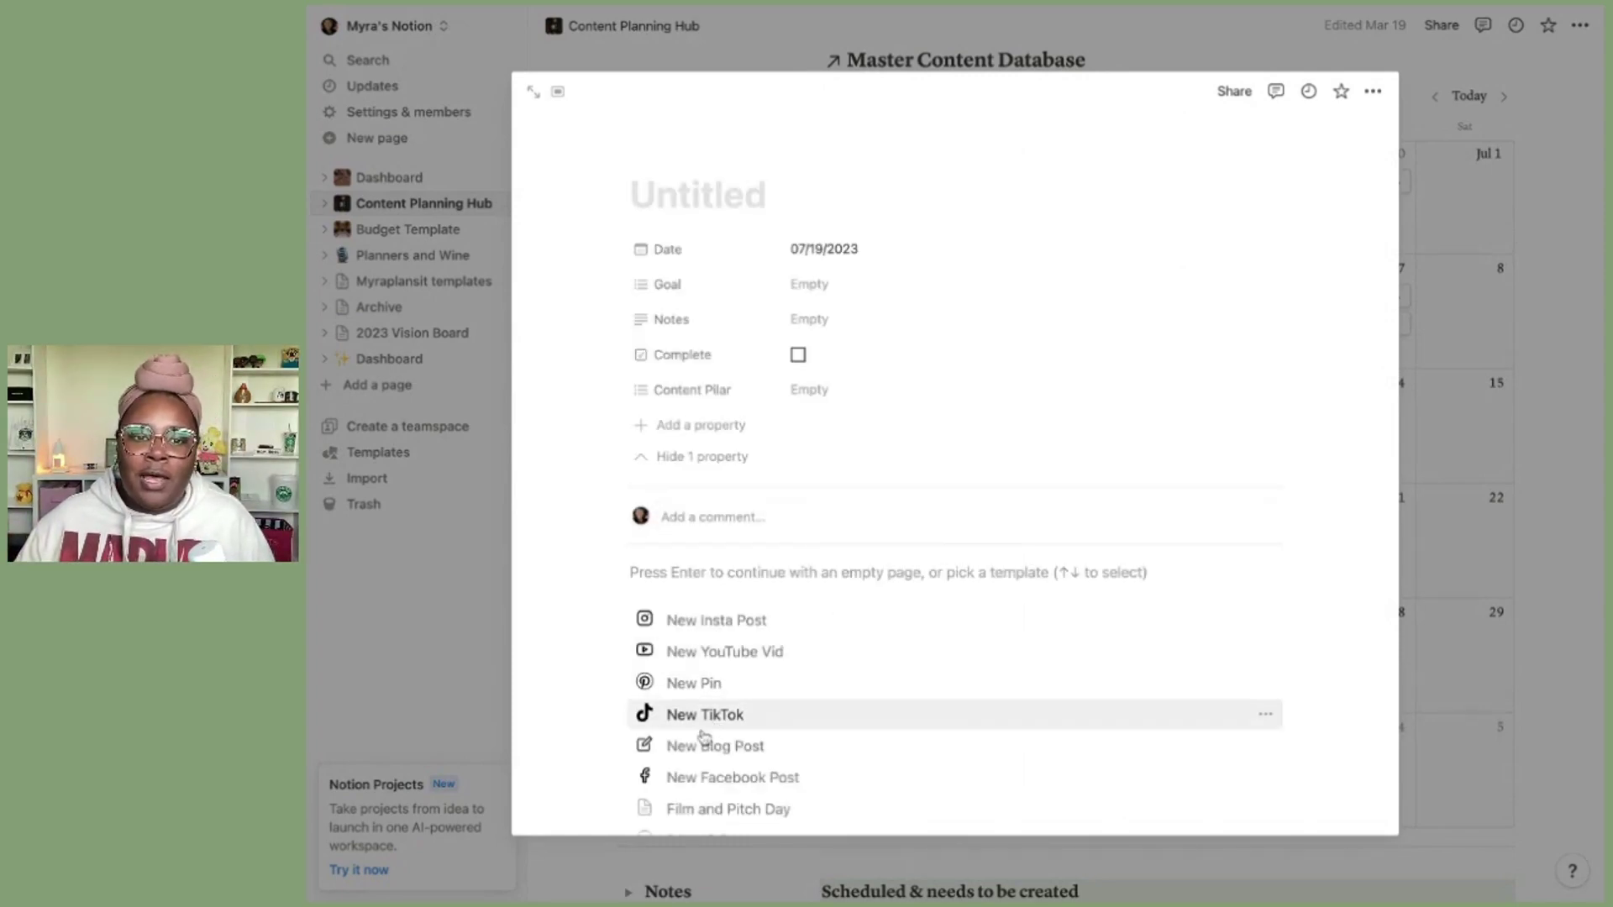
pyautogui.click(754, 624)
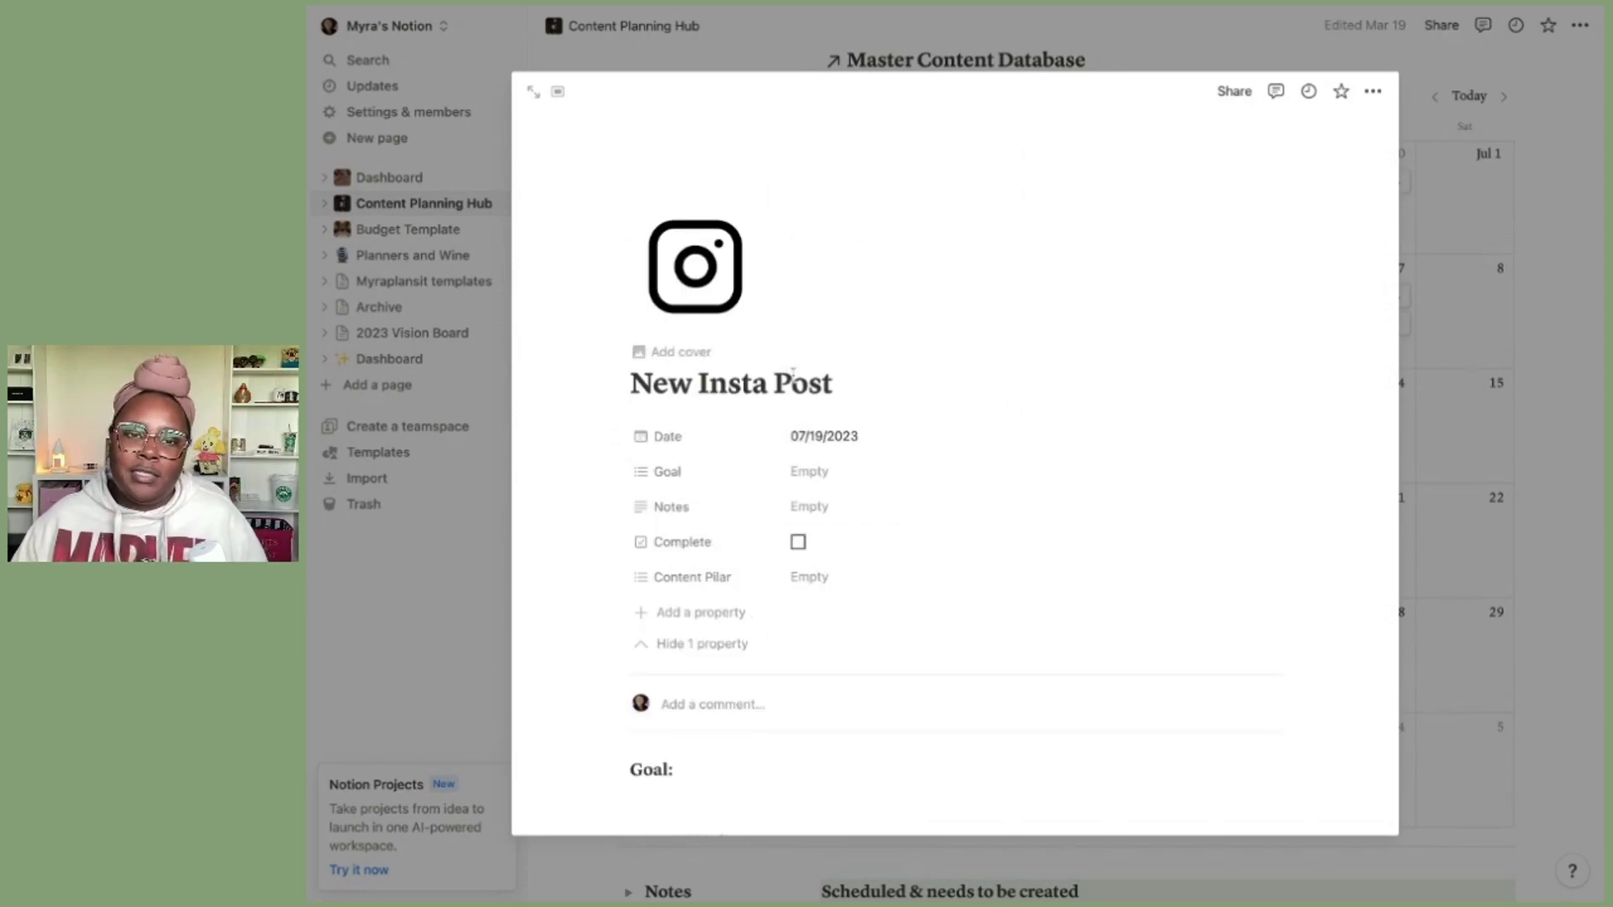
pyautogui.doubleClick(855, 379)
pyautogui.hotkey('alt', 'shift', 'Left')
pyautogui.hotkey('alt', 'shift', 'Left')
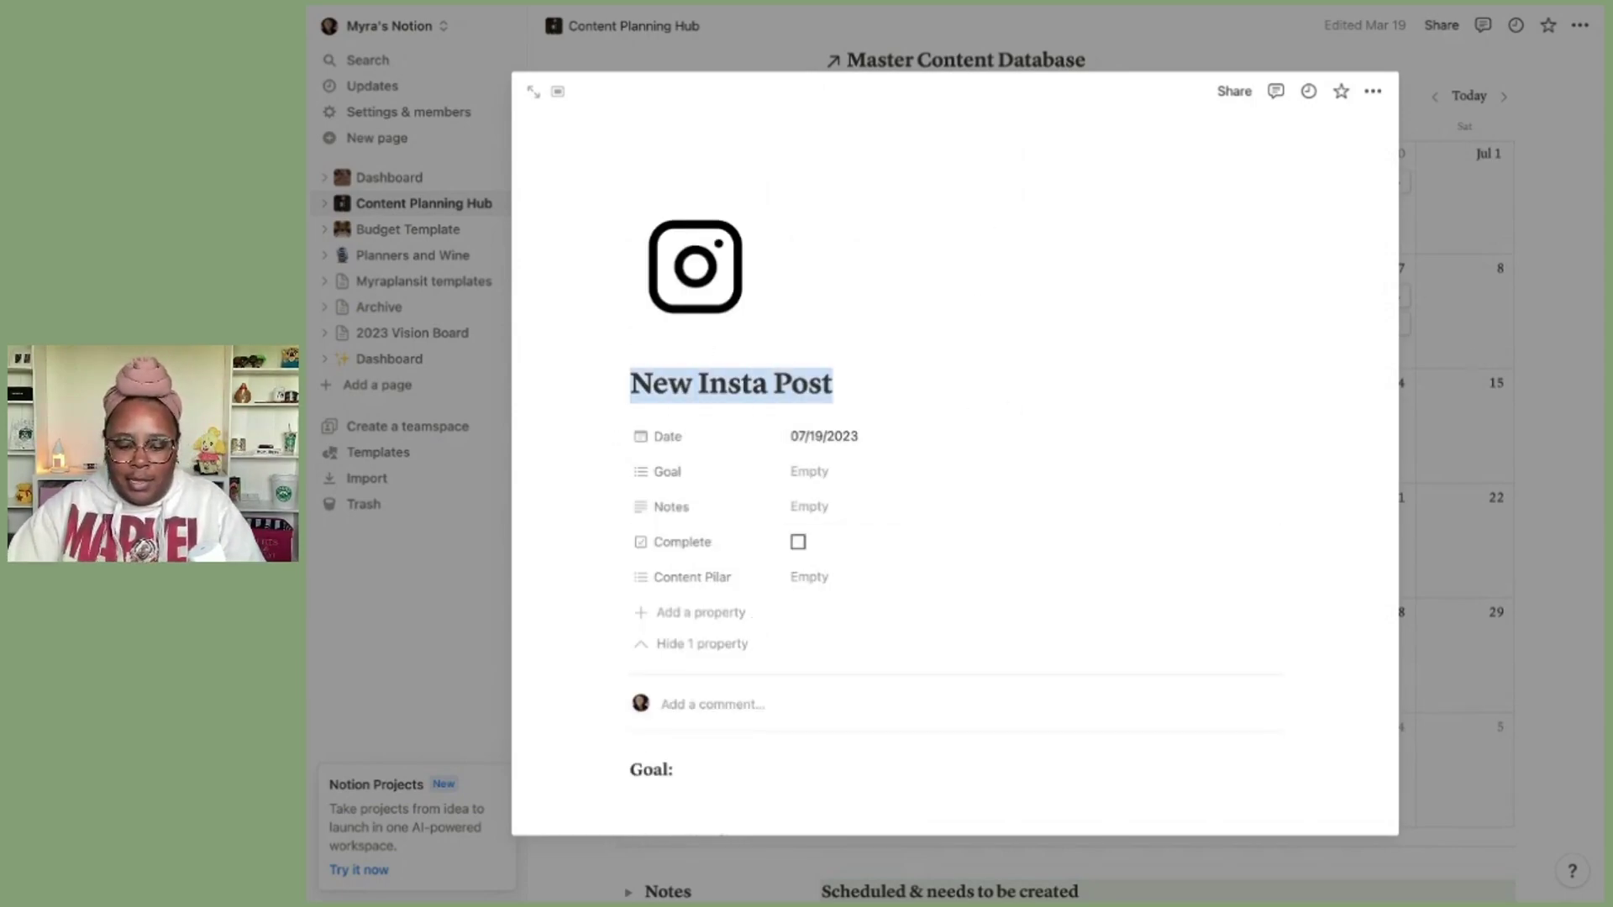
pyautogui.write('Recovering from Beyonce')
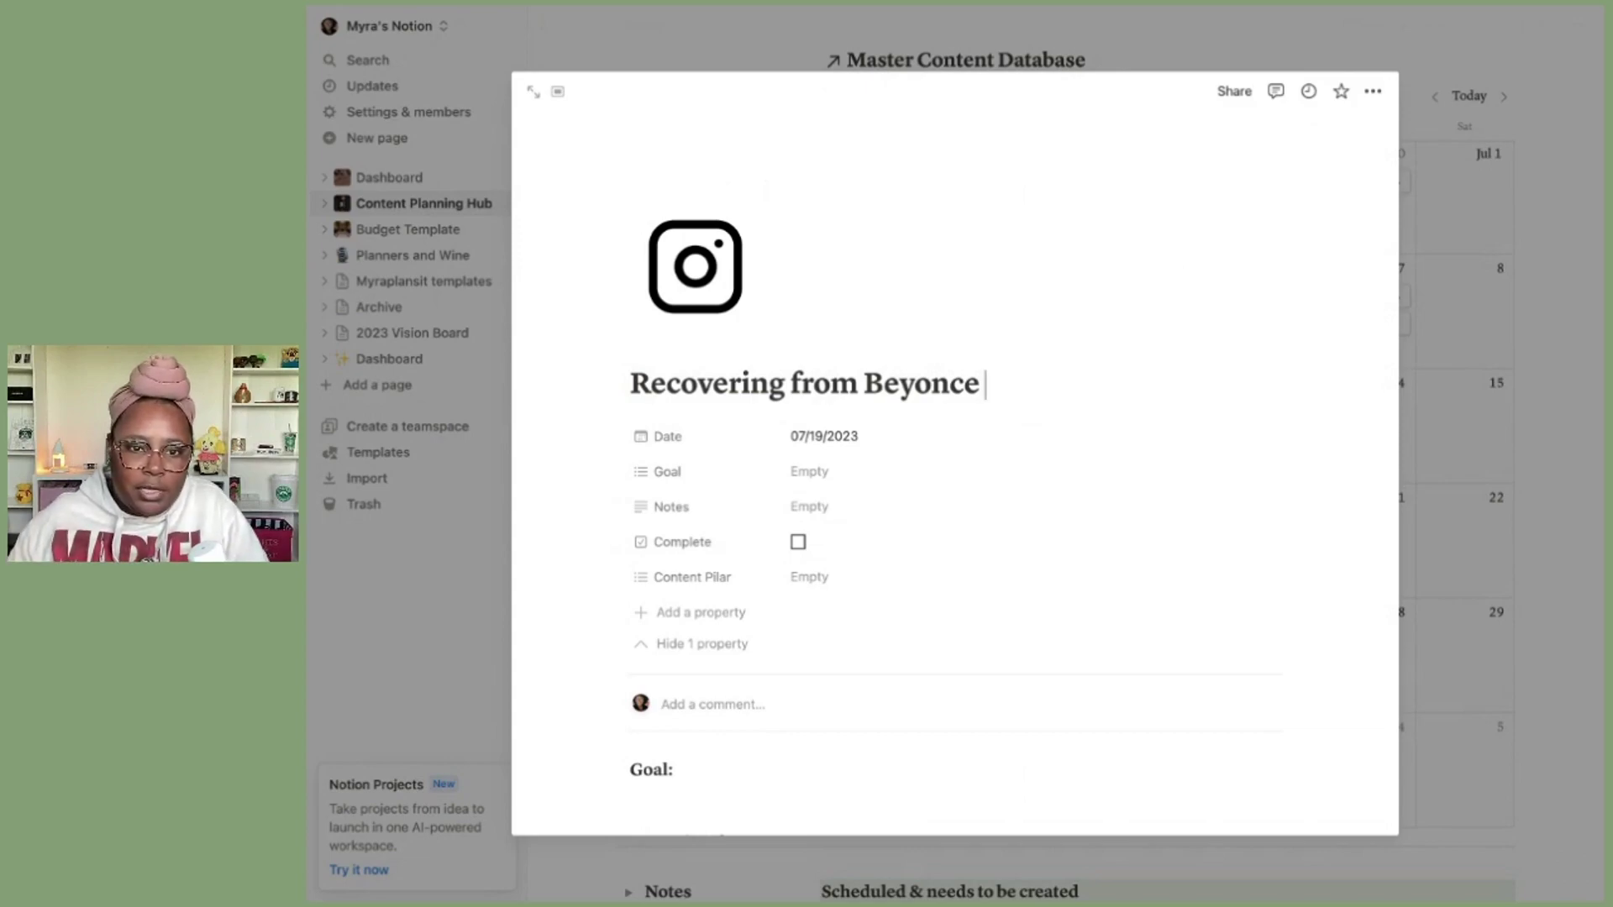
# Step: Duplicate the post's Caption heading directly below the original and rename the copy "Audio Link:"
pyautogui.scroll(-2, 812, 692)
pyautogui.scroll(2, 811, 691)
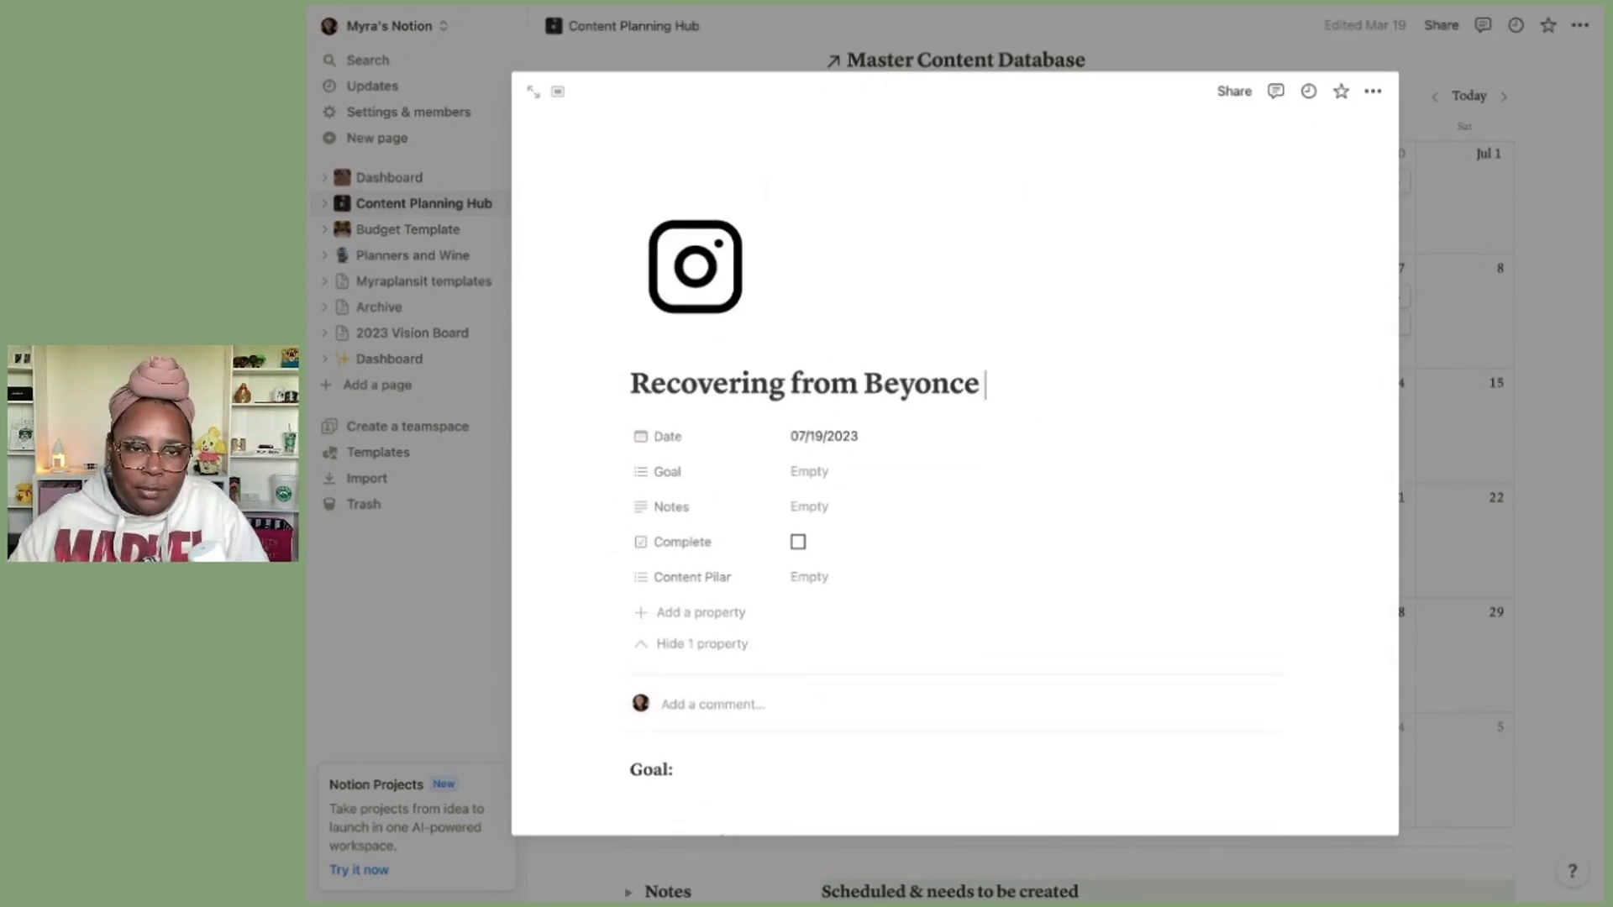
pyautogui.scroll(-2, 812, 691)
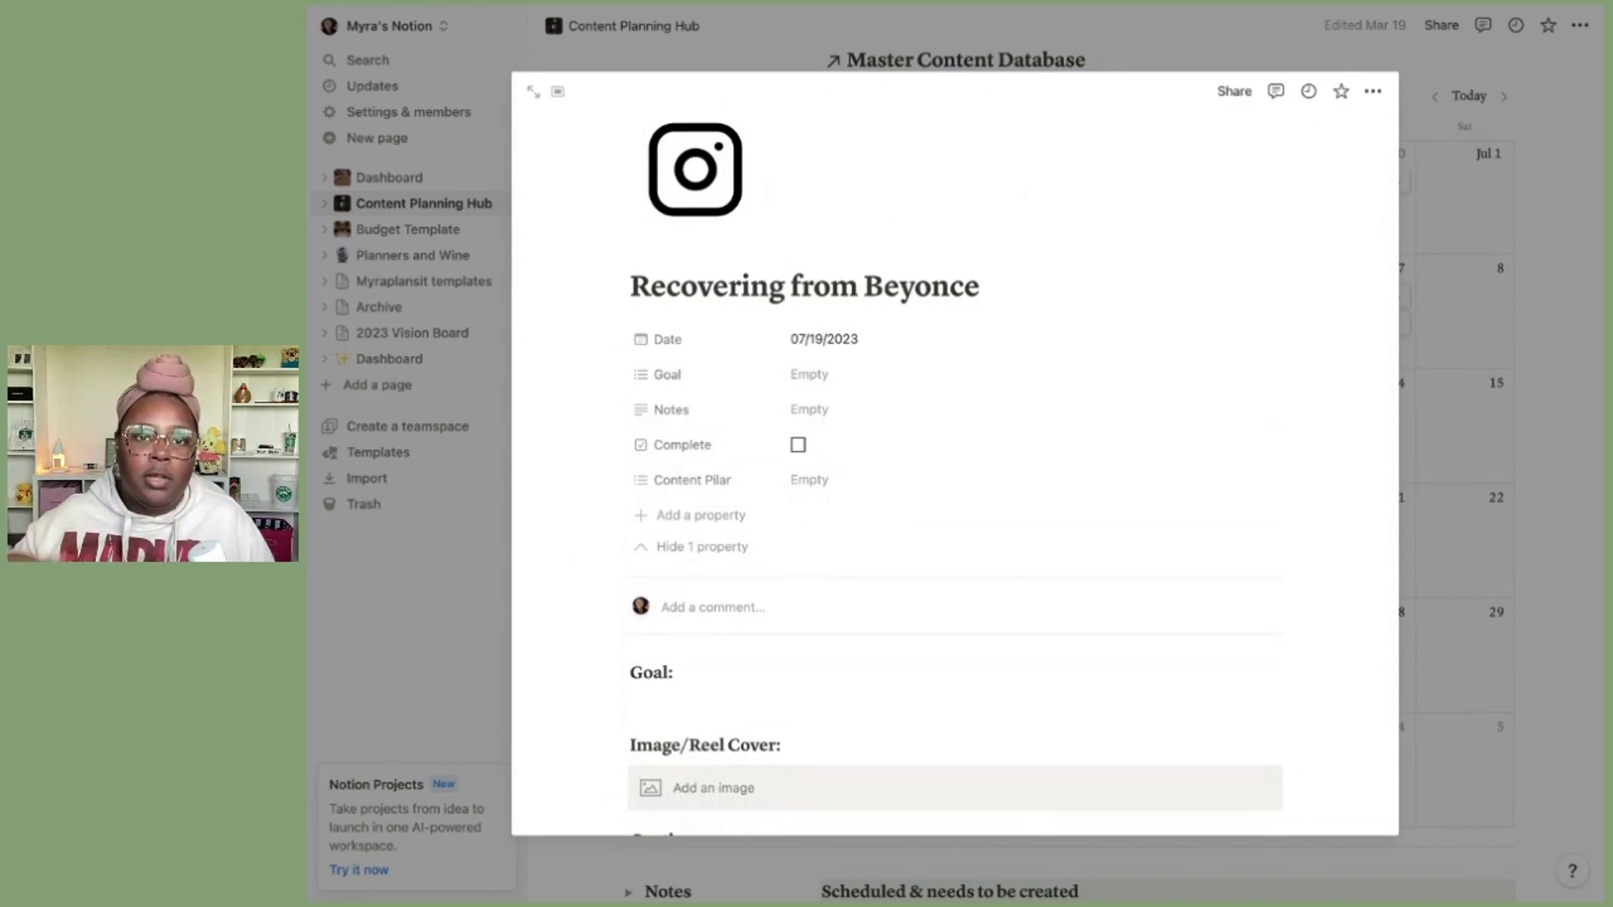
pyautogui.scroll(-3, 810, 605)
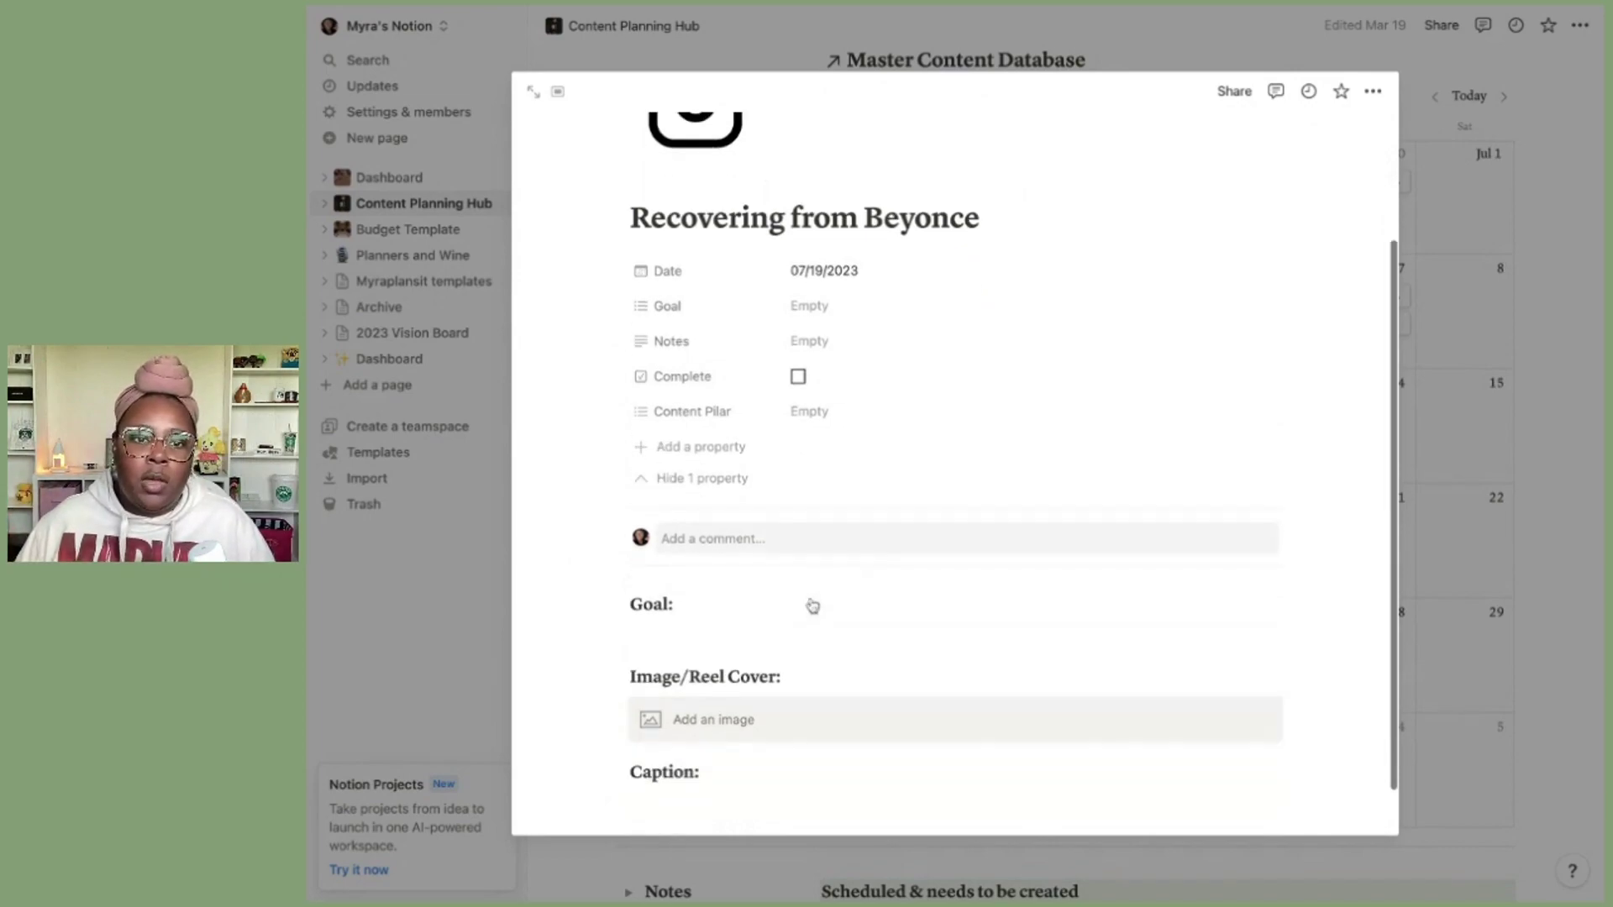
pyautogui.click(772, 747)
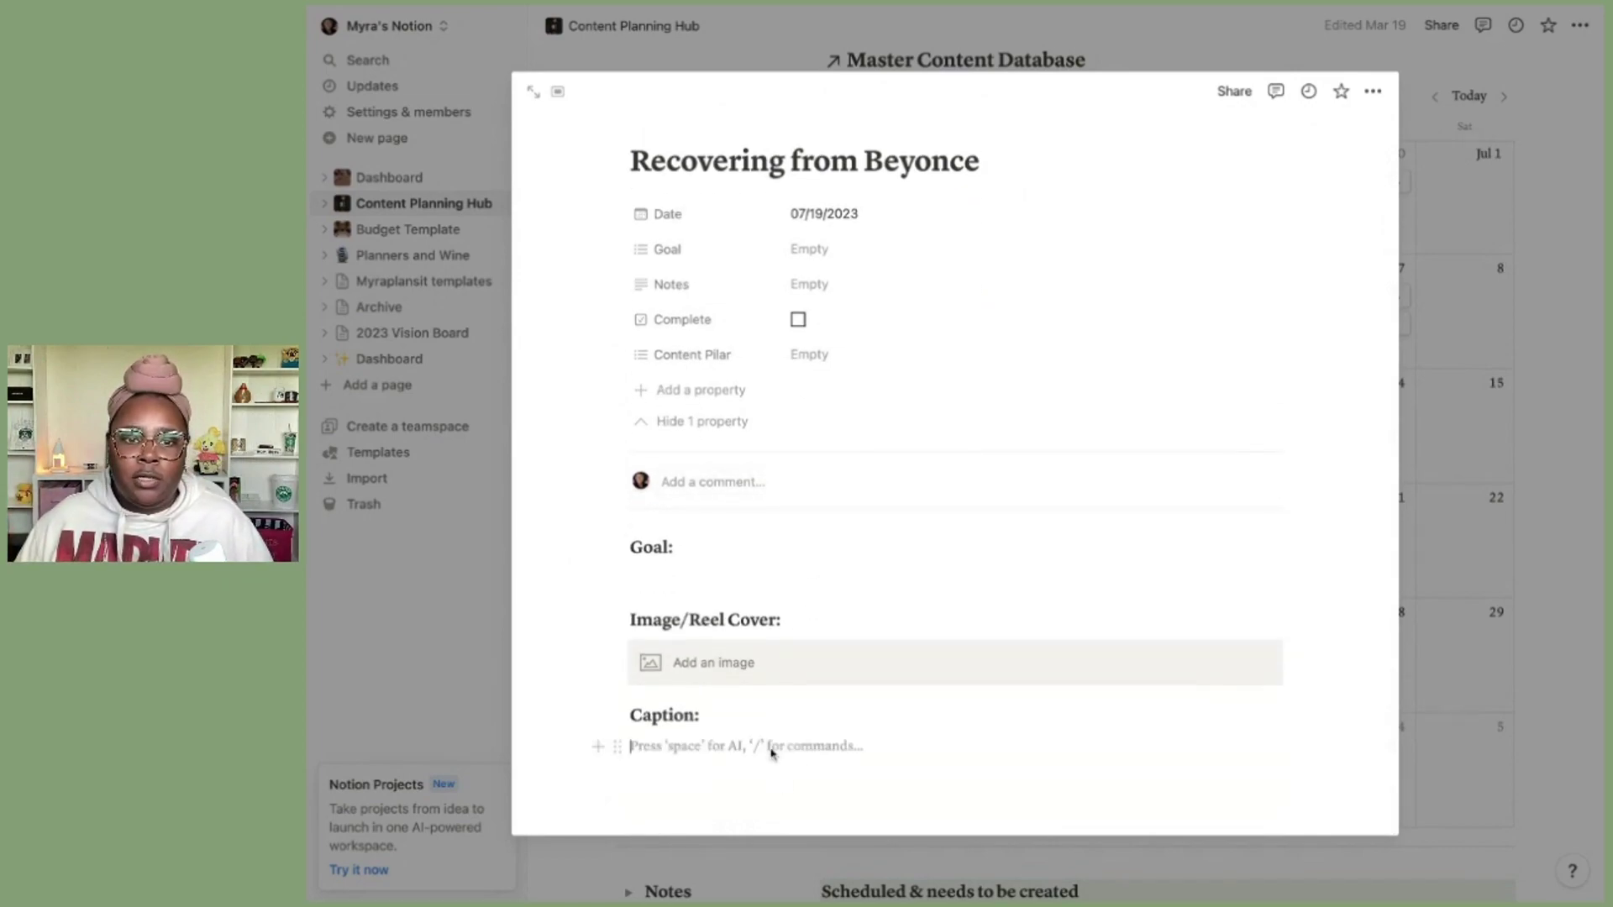
pyautogui.click(618, 718)
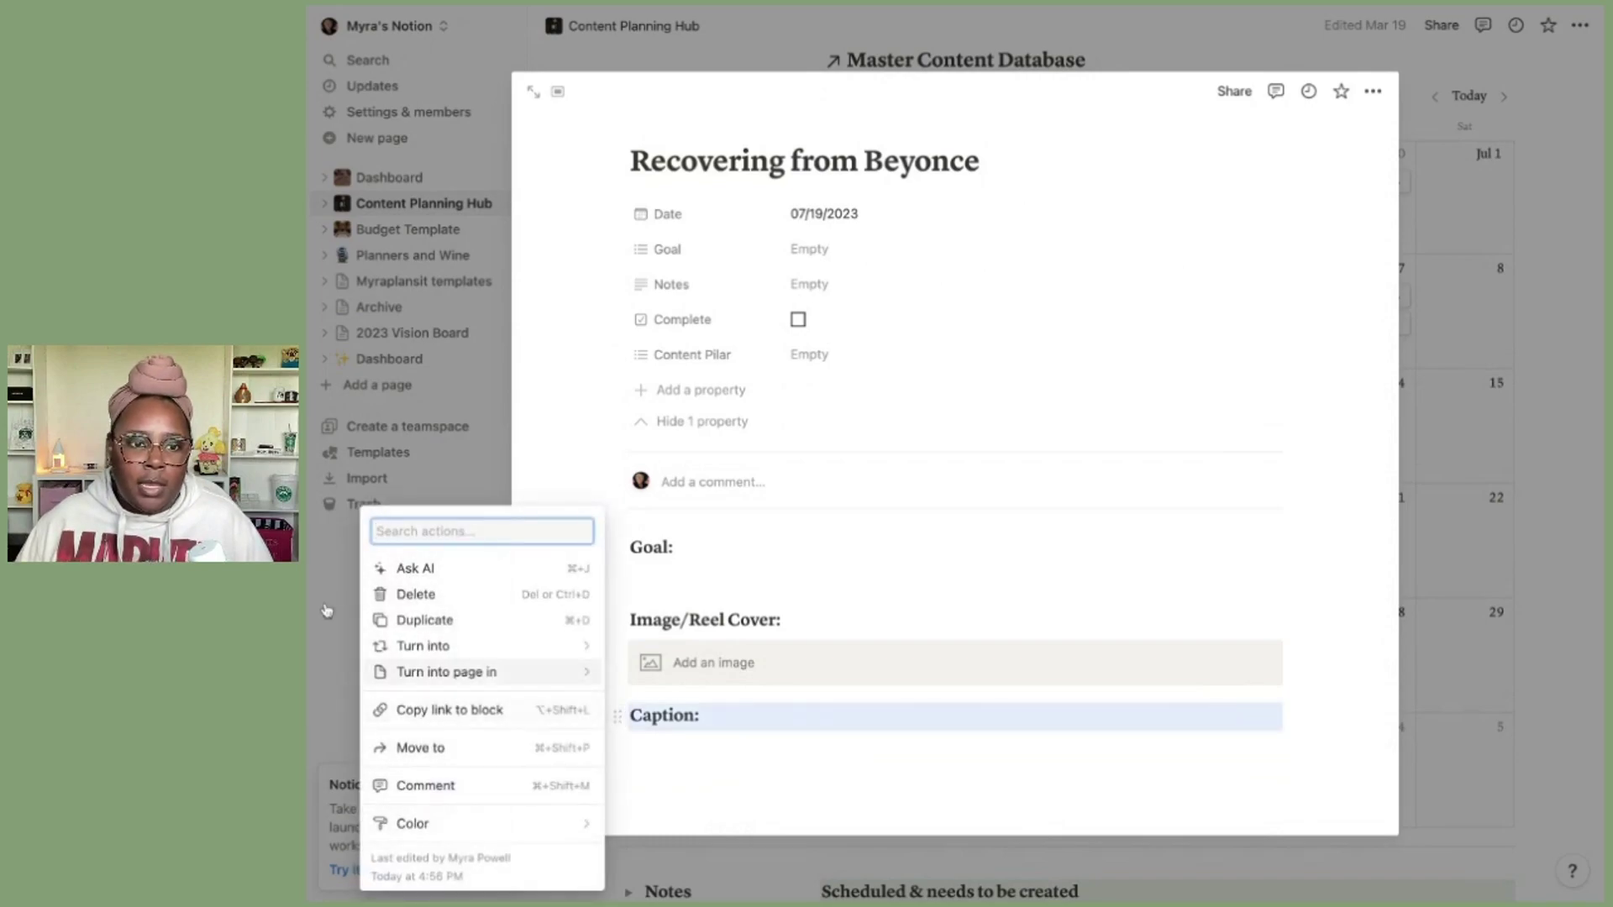
pyautogui.click(474, 622)
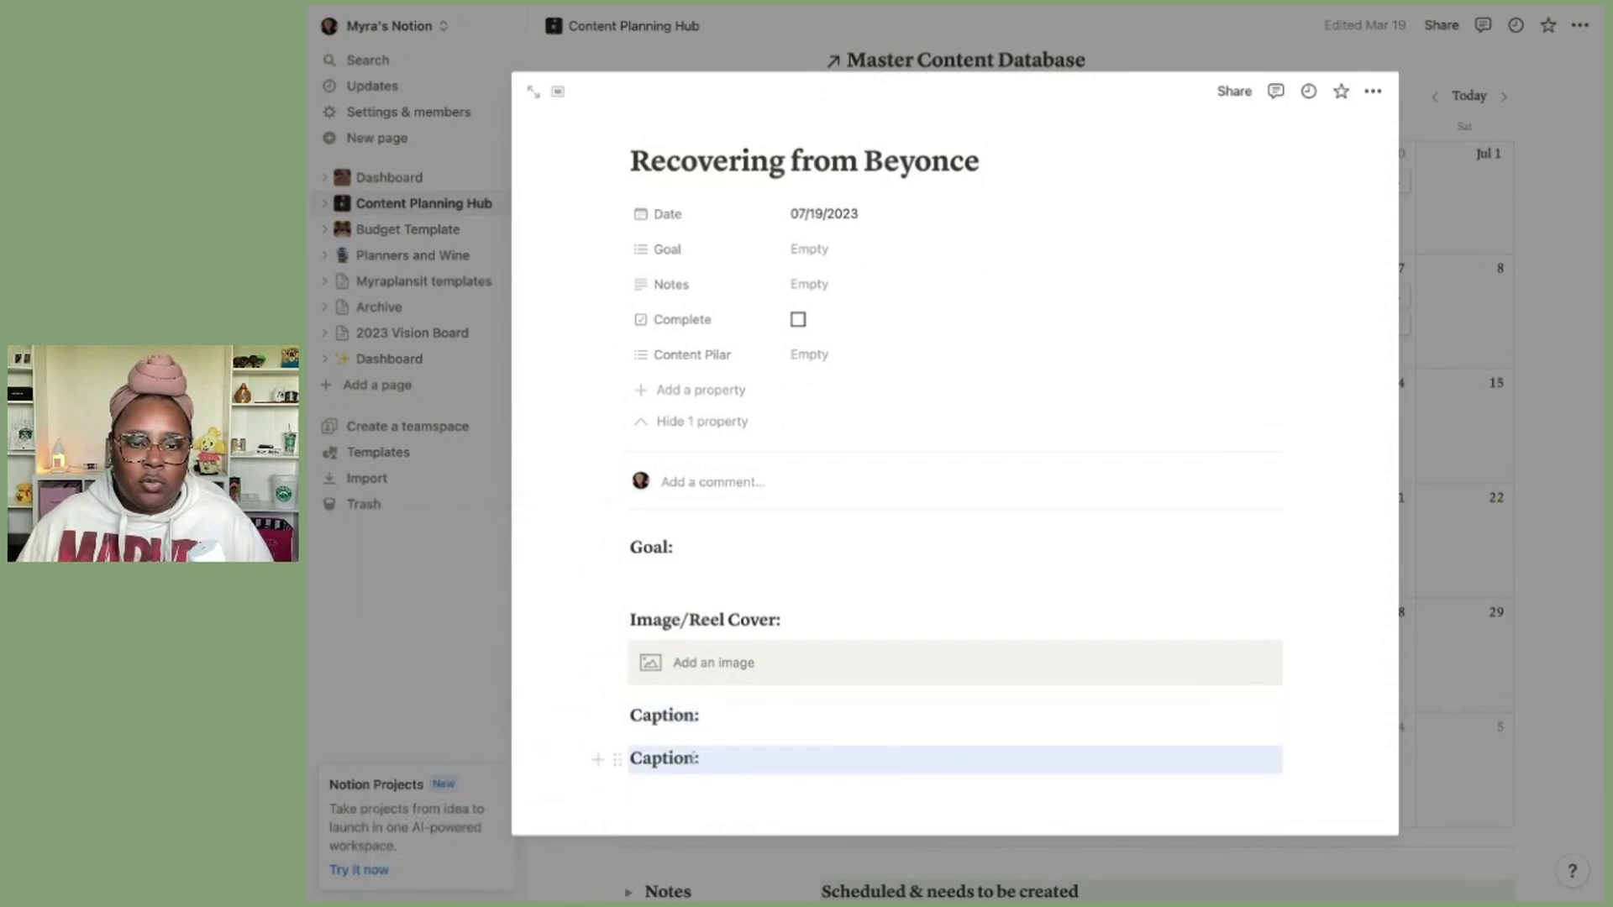
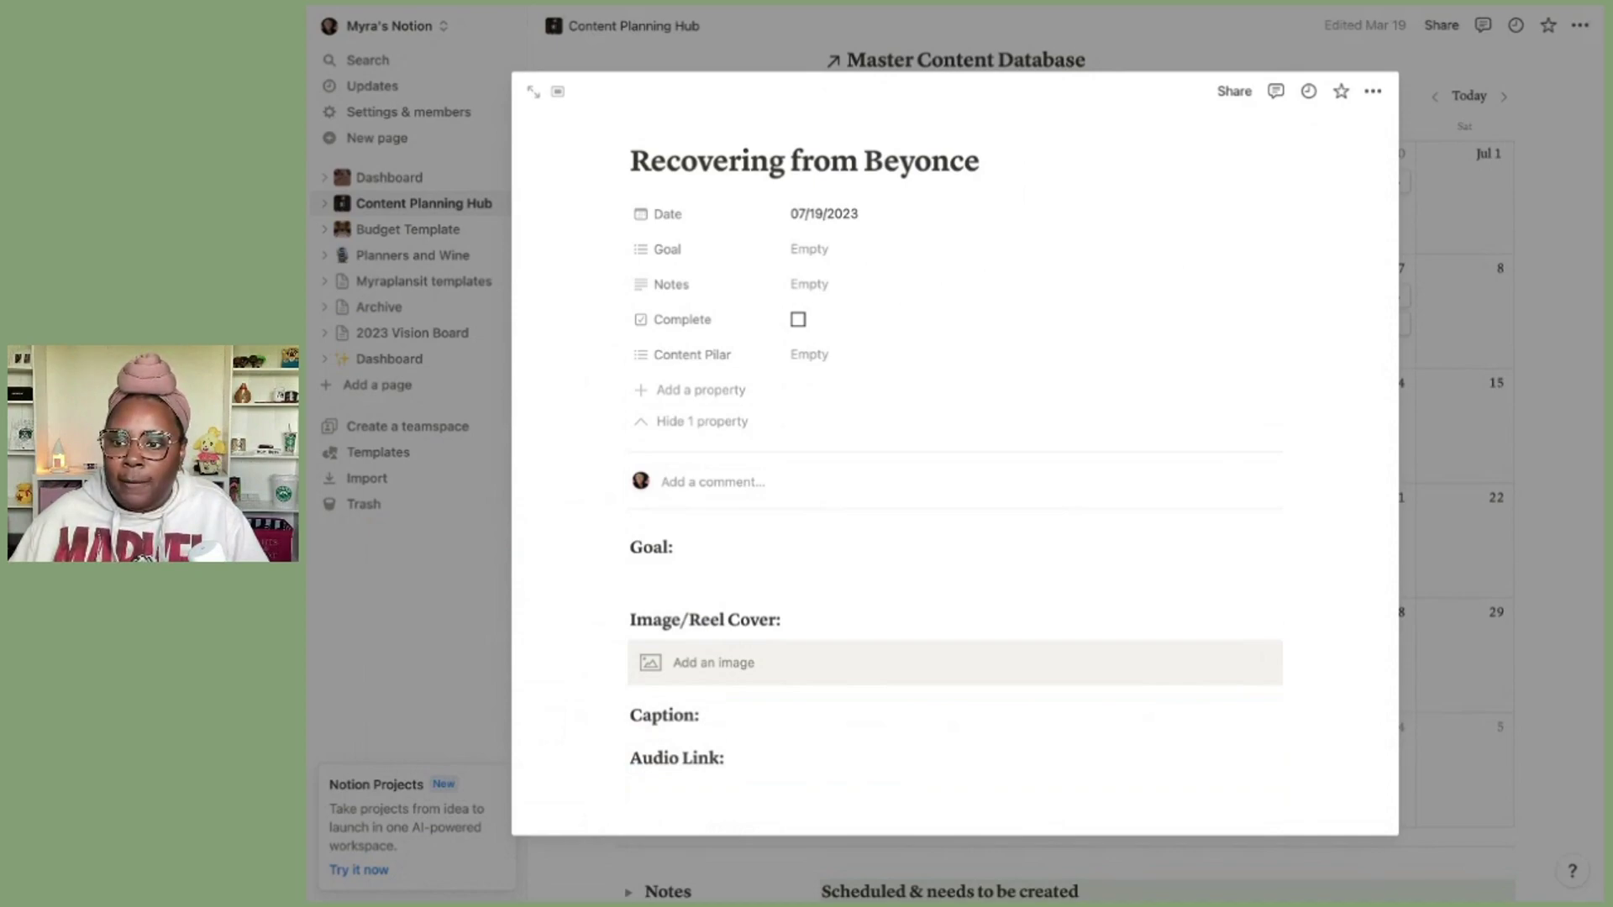
pyautogui.click(783, 764)
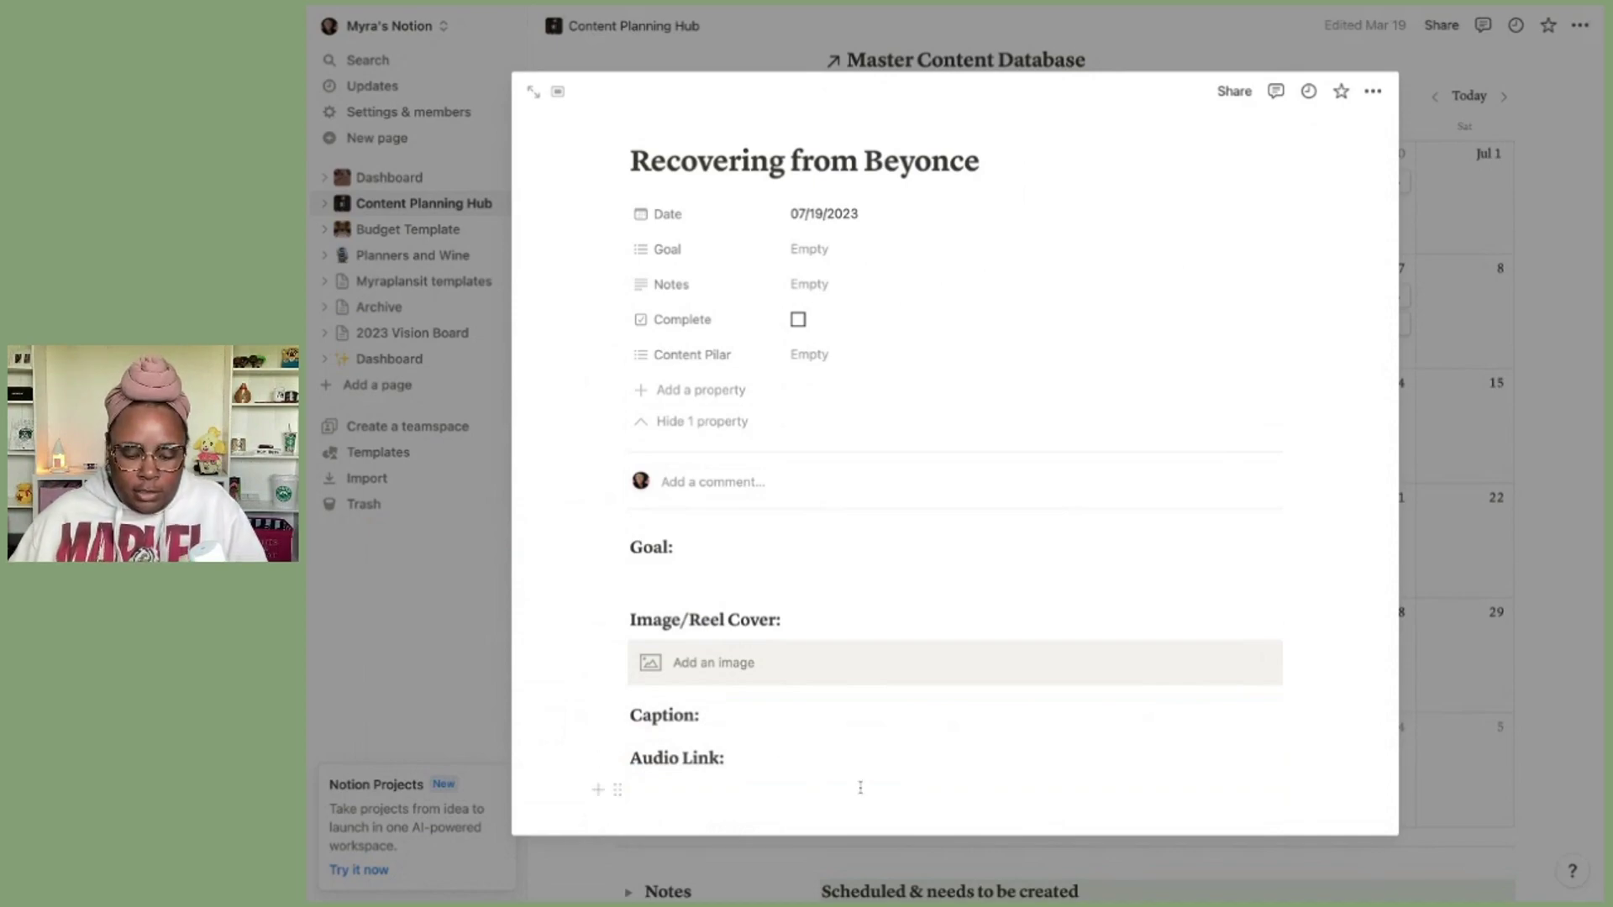
pyautogui.press('super+v')
pyautogui.press('Escape')
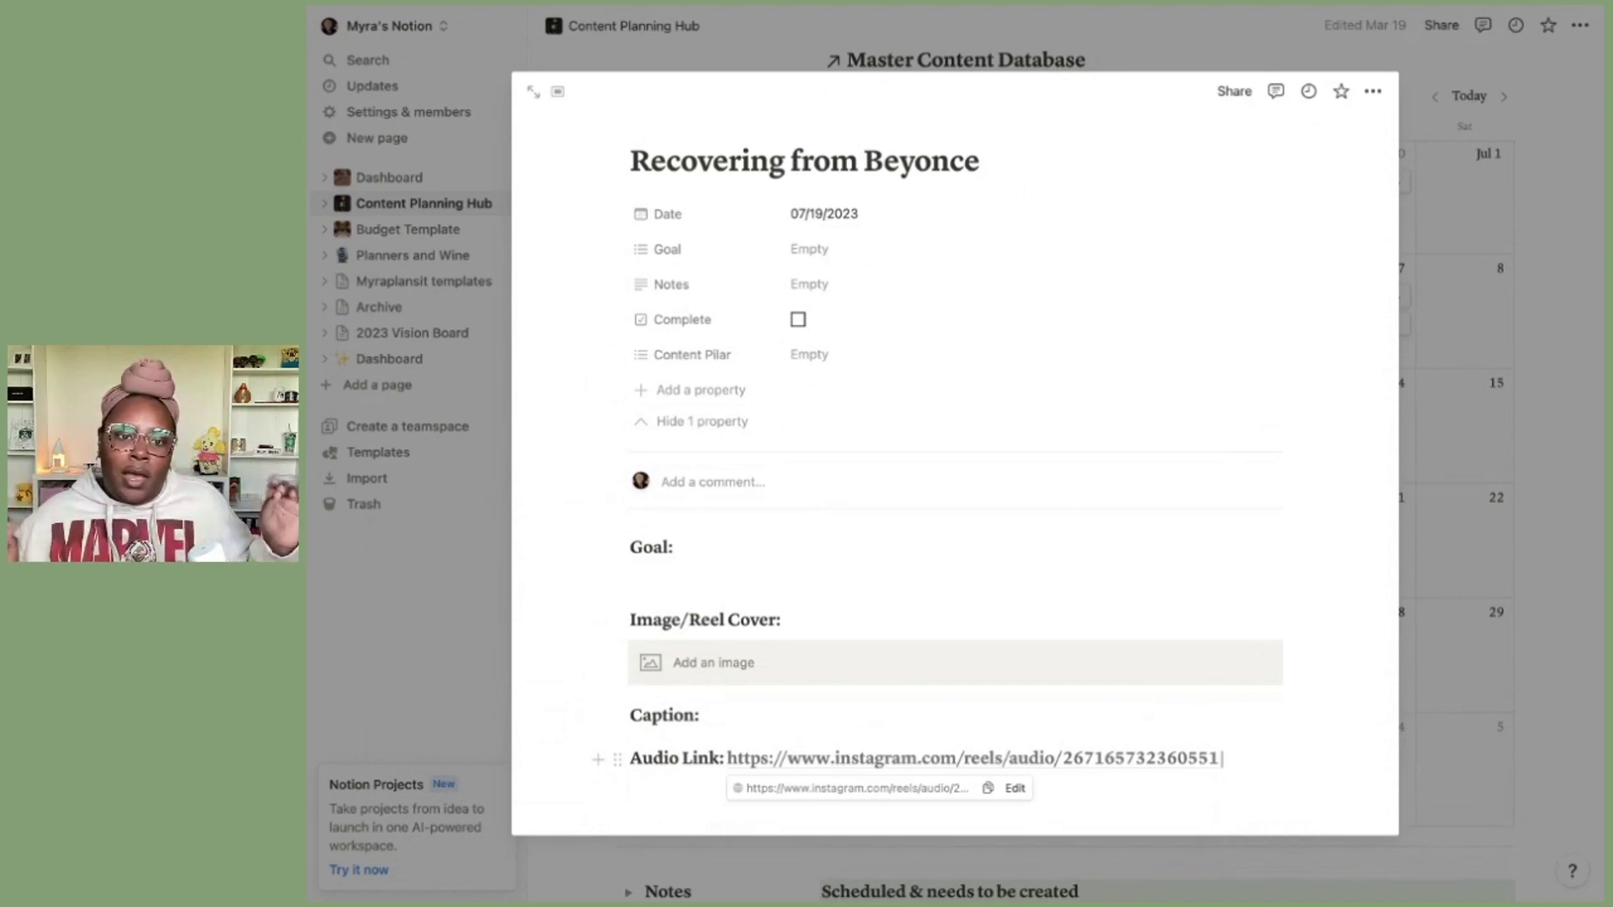
# Step: Return to the Content Planning Hub, open its Content Strategy page and examine the strategy table for each platform
pyautogui.scroll(-1, 748, 733)
pyautogui.scroll(-1, 747, 734)
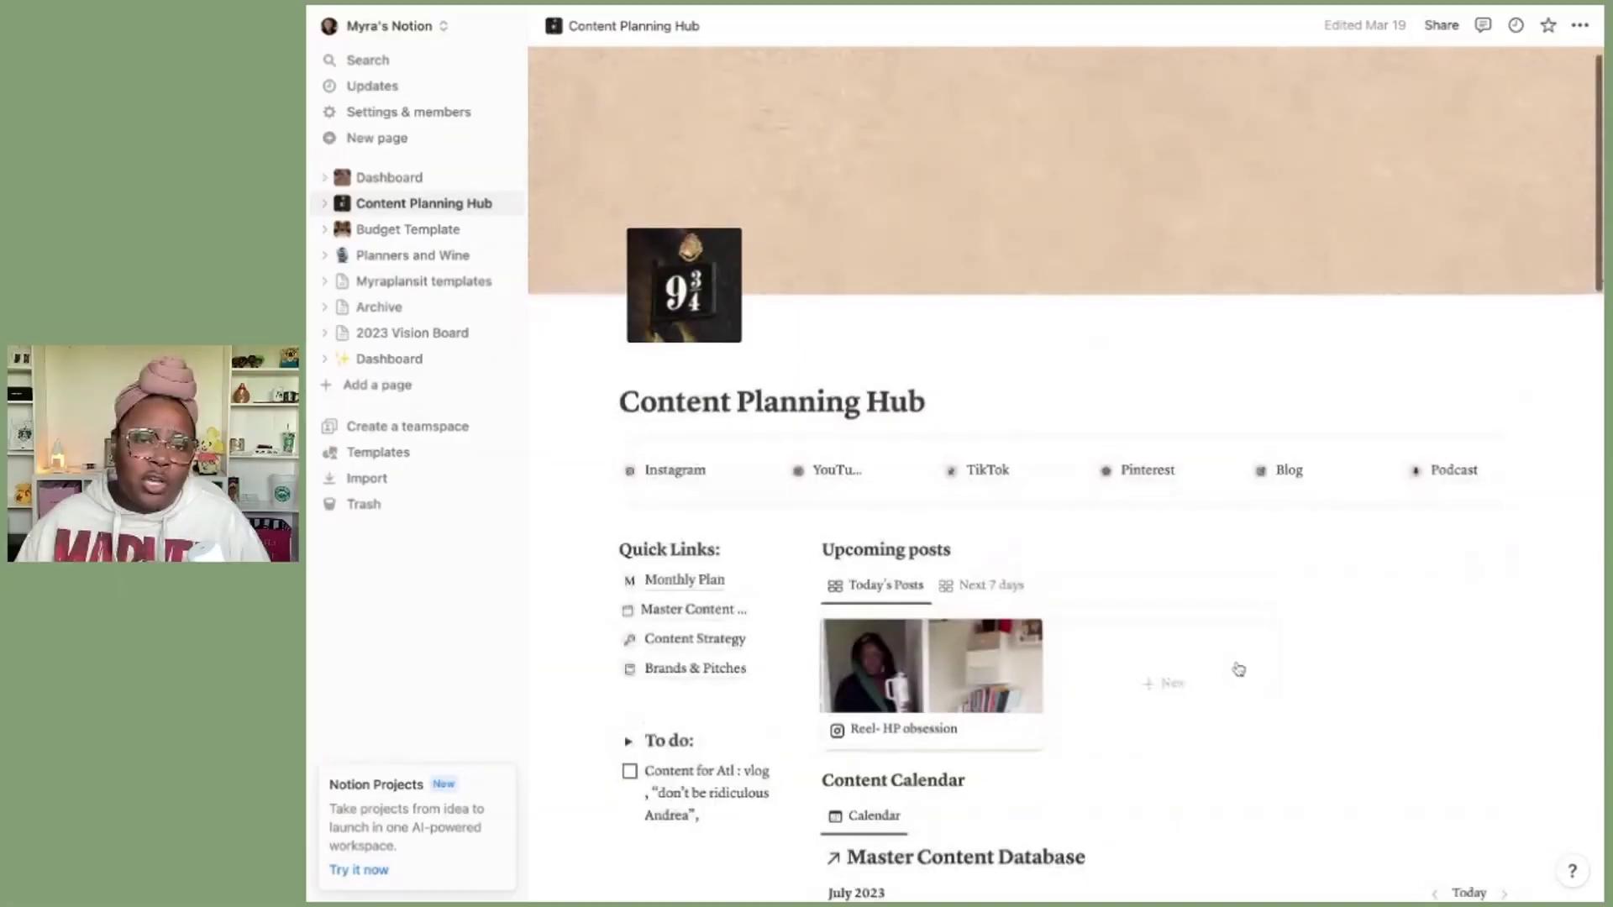
pyautogui.scroll(1, 1121, 539)
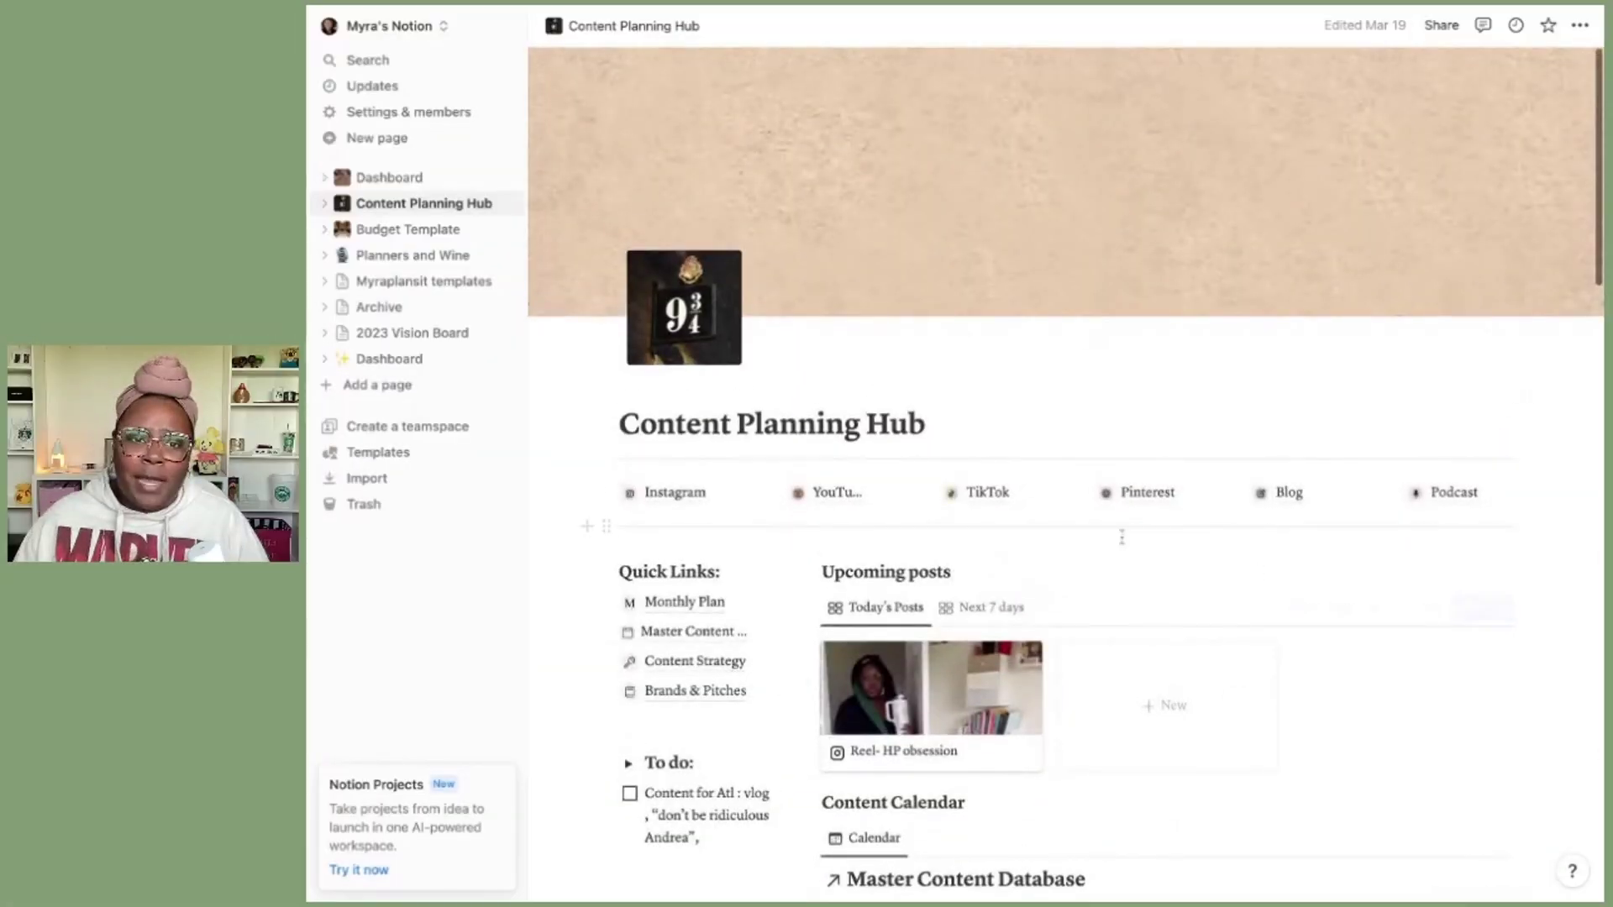
pyautogui.scroll(-3, 1121, 538)
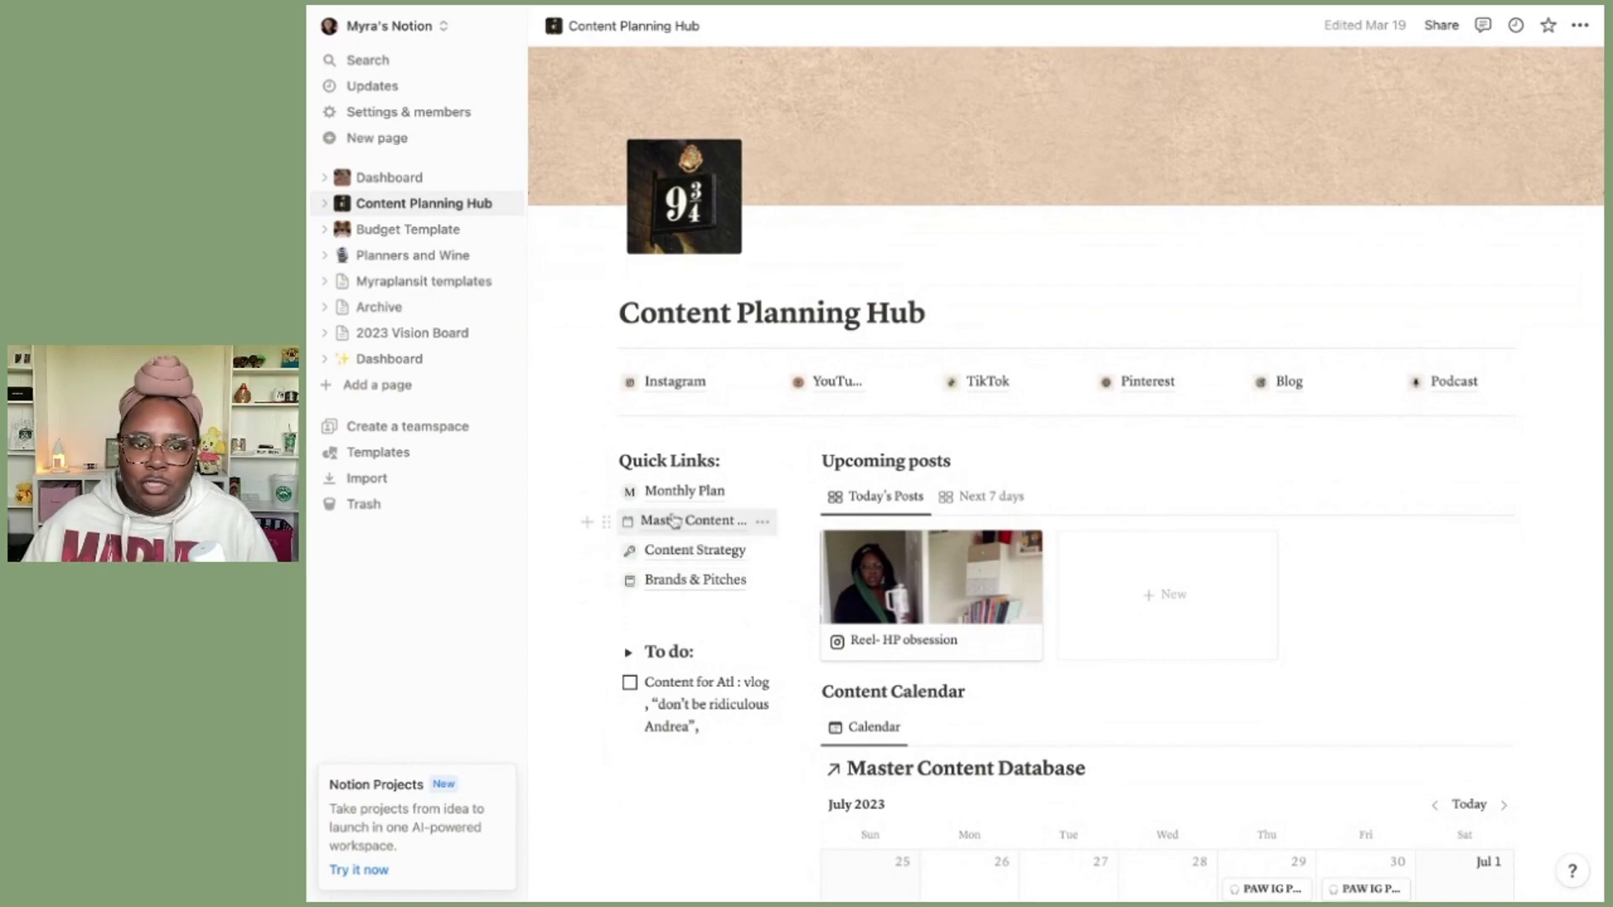
pyautogui.scroll(-1, 673, 538)
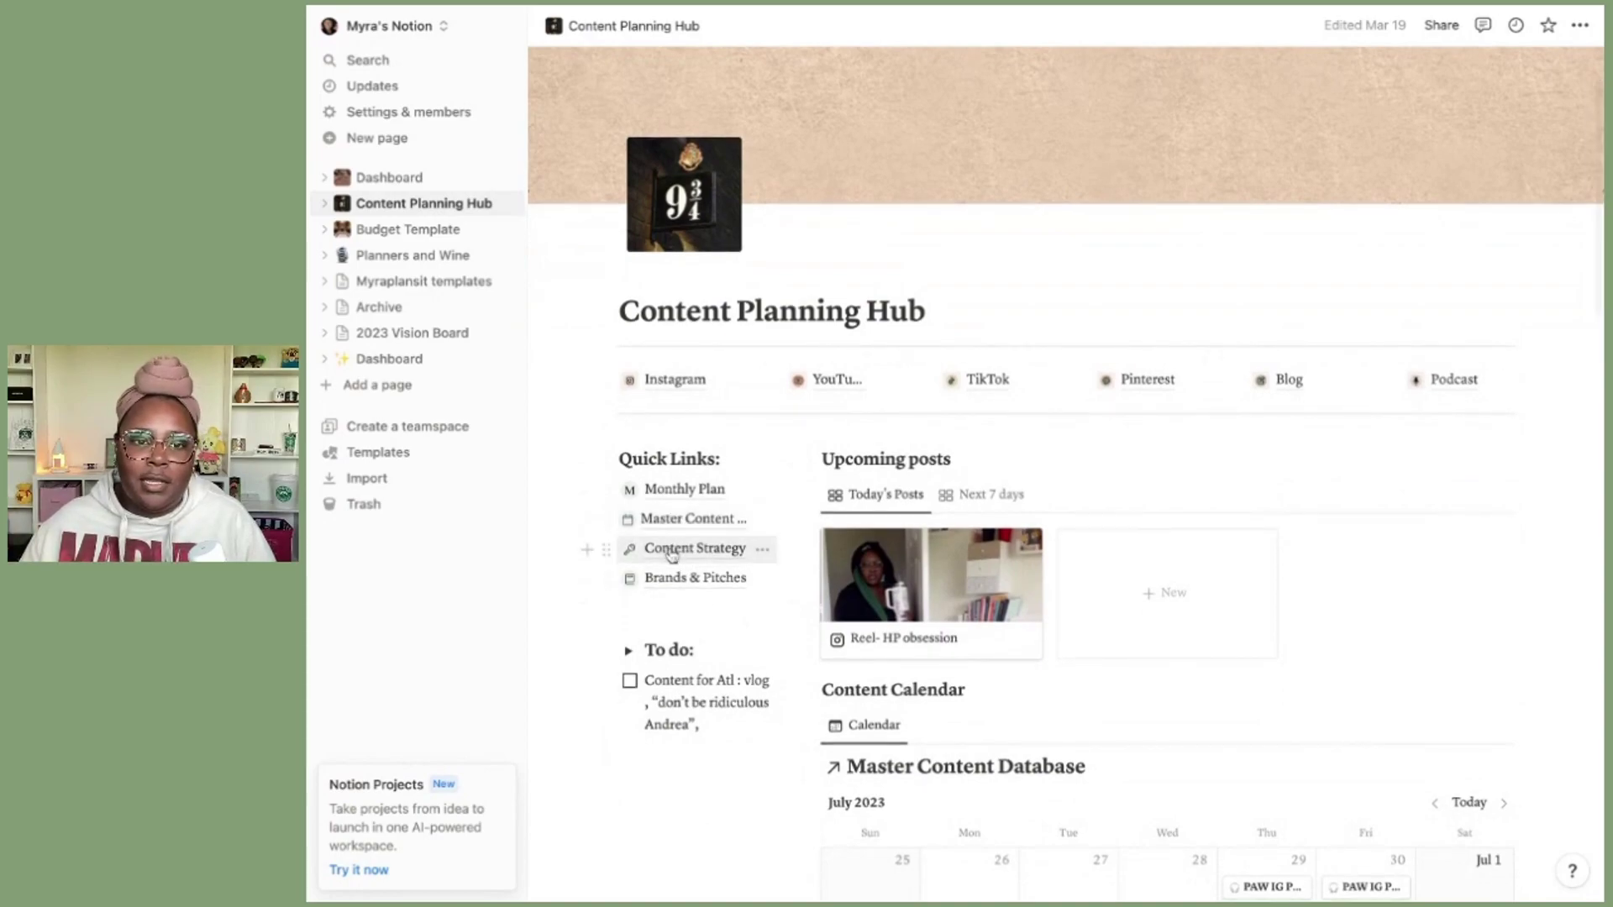
pyautogui.click(671, 548)
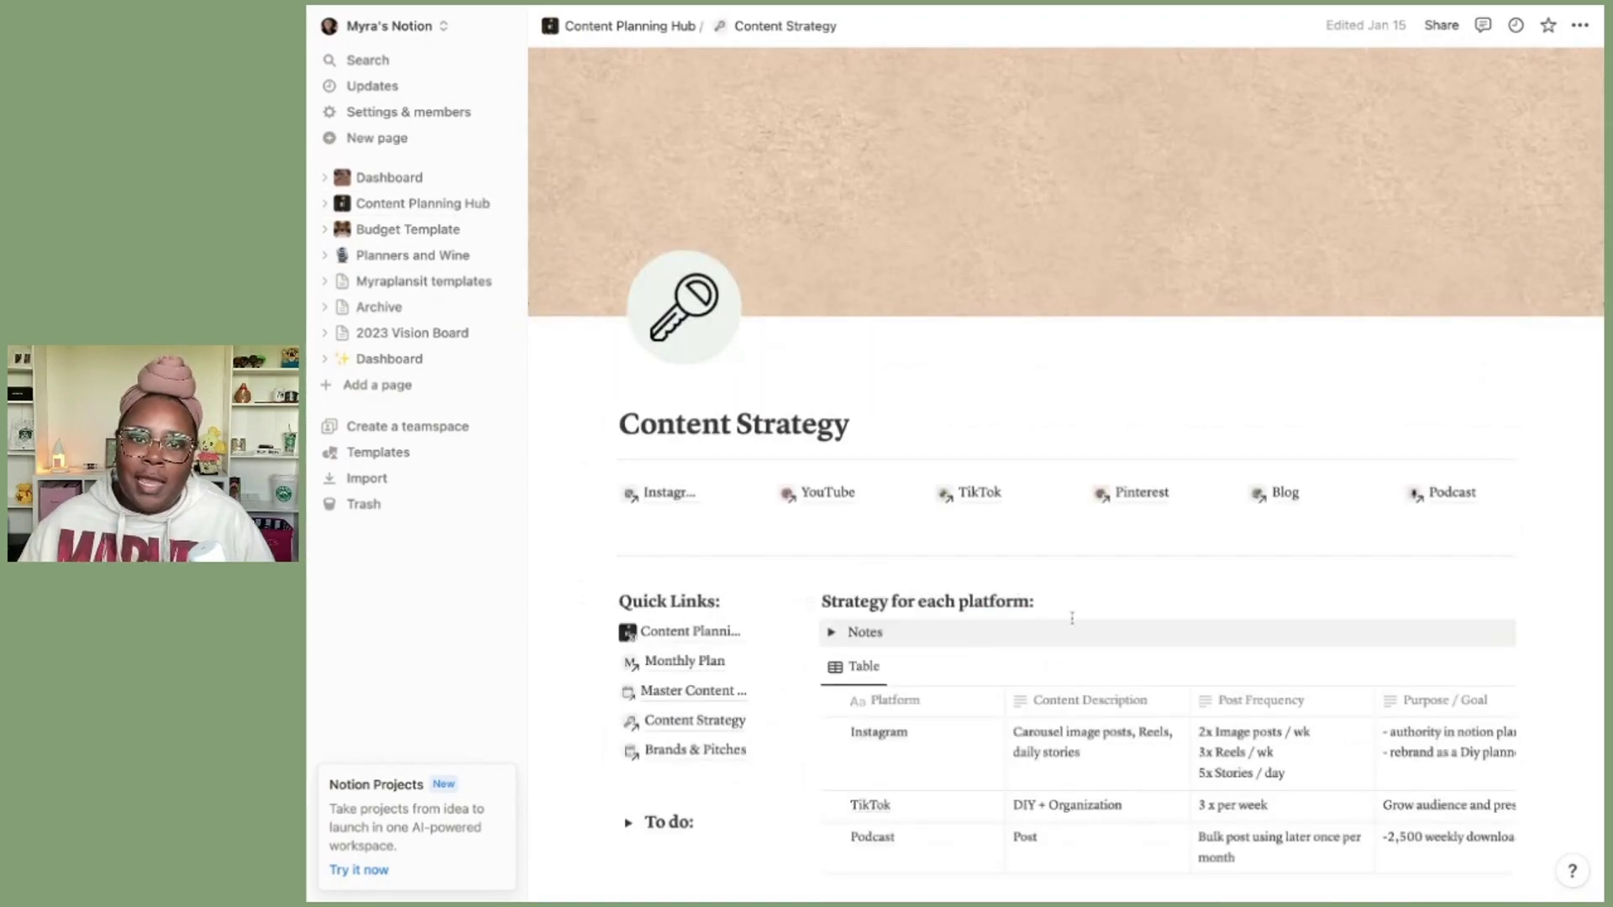
pyautogui.scroll(-3, 1043, 615)
pyautogui.scroll(-5, 1073, 619)
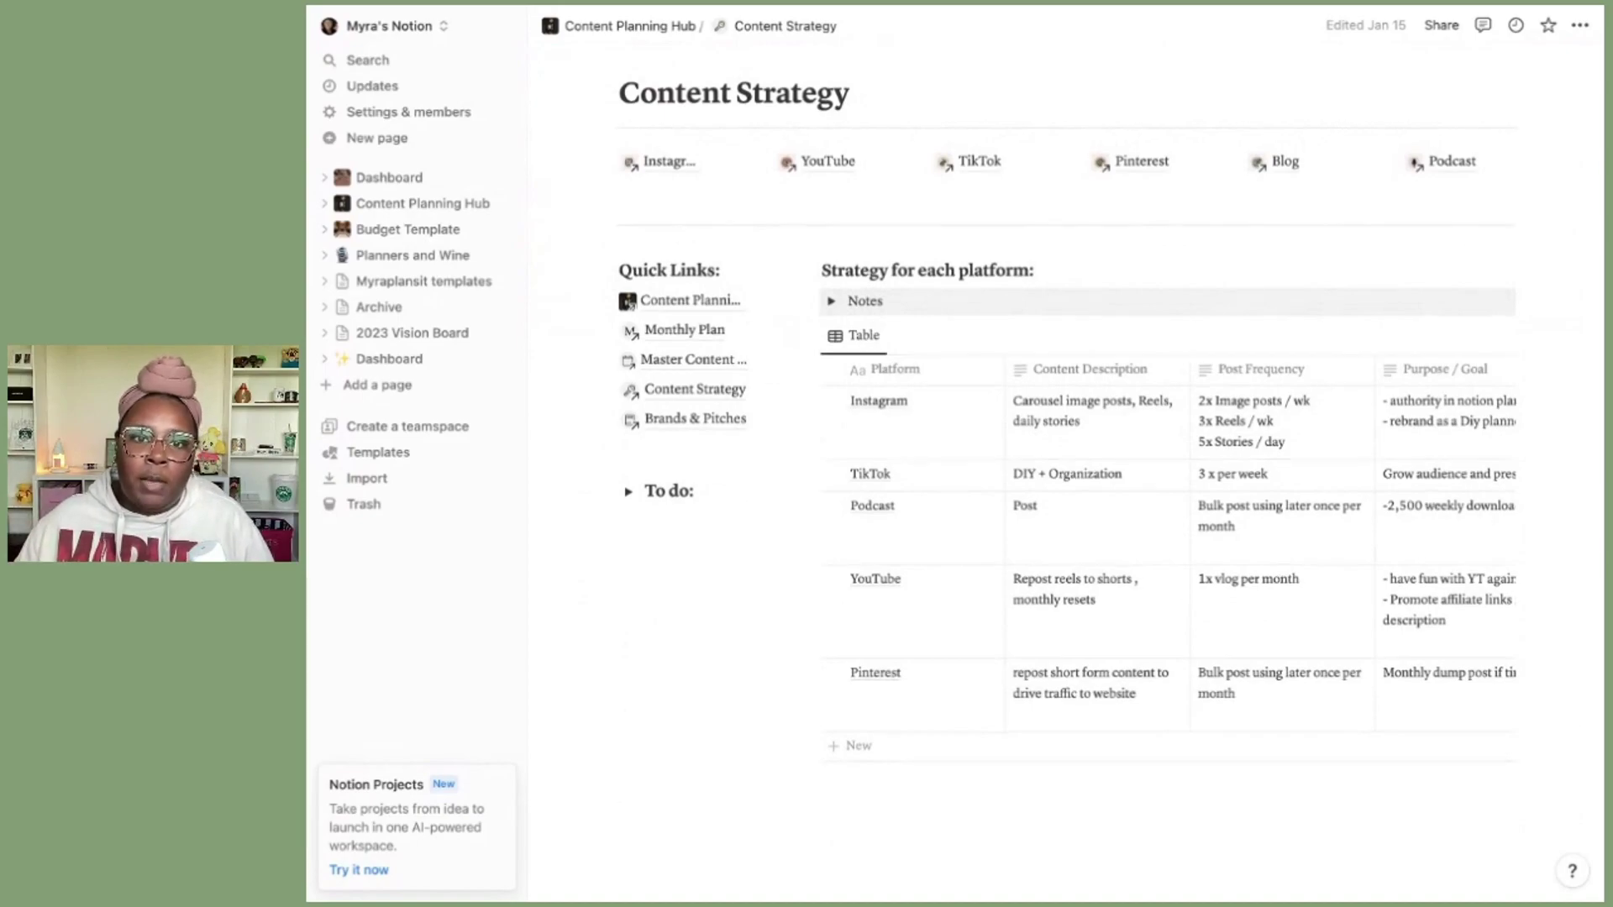
# Step: Review each platform's post frequency, purpose or goal, and findings on challenges and opportunities in the strategy table
pyautogui.scroll(-1, 979, 396)
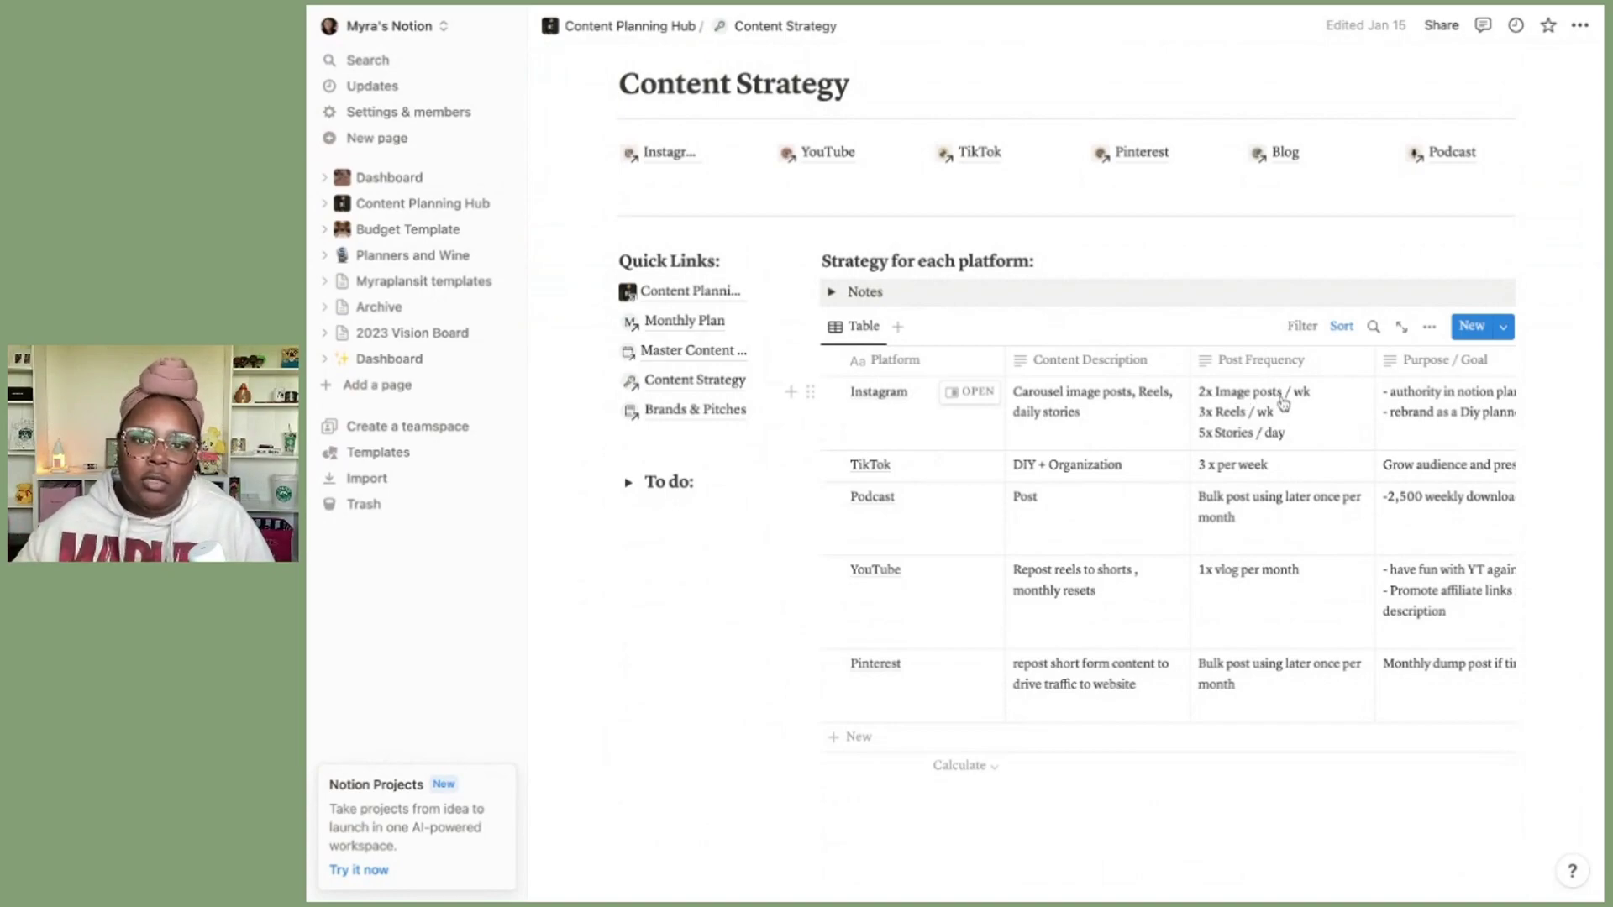
pyautogui.hscroll(2, 1283, 405)
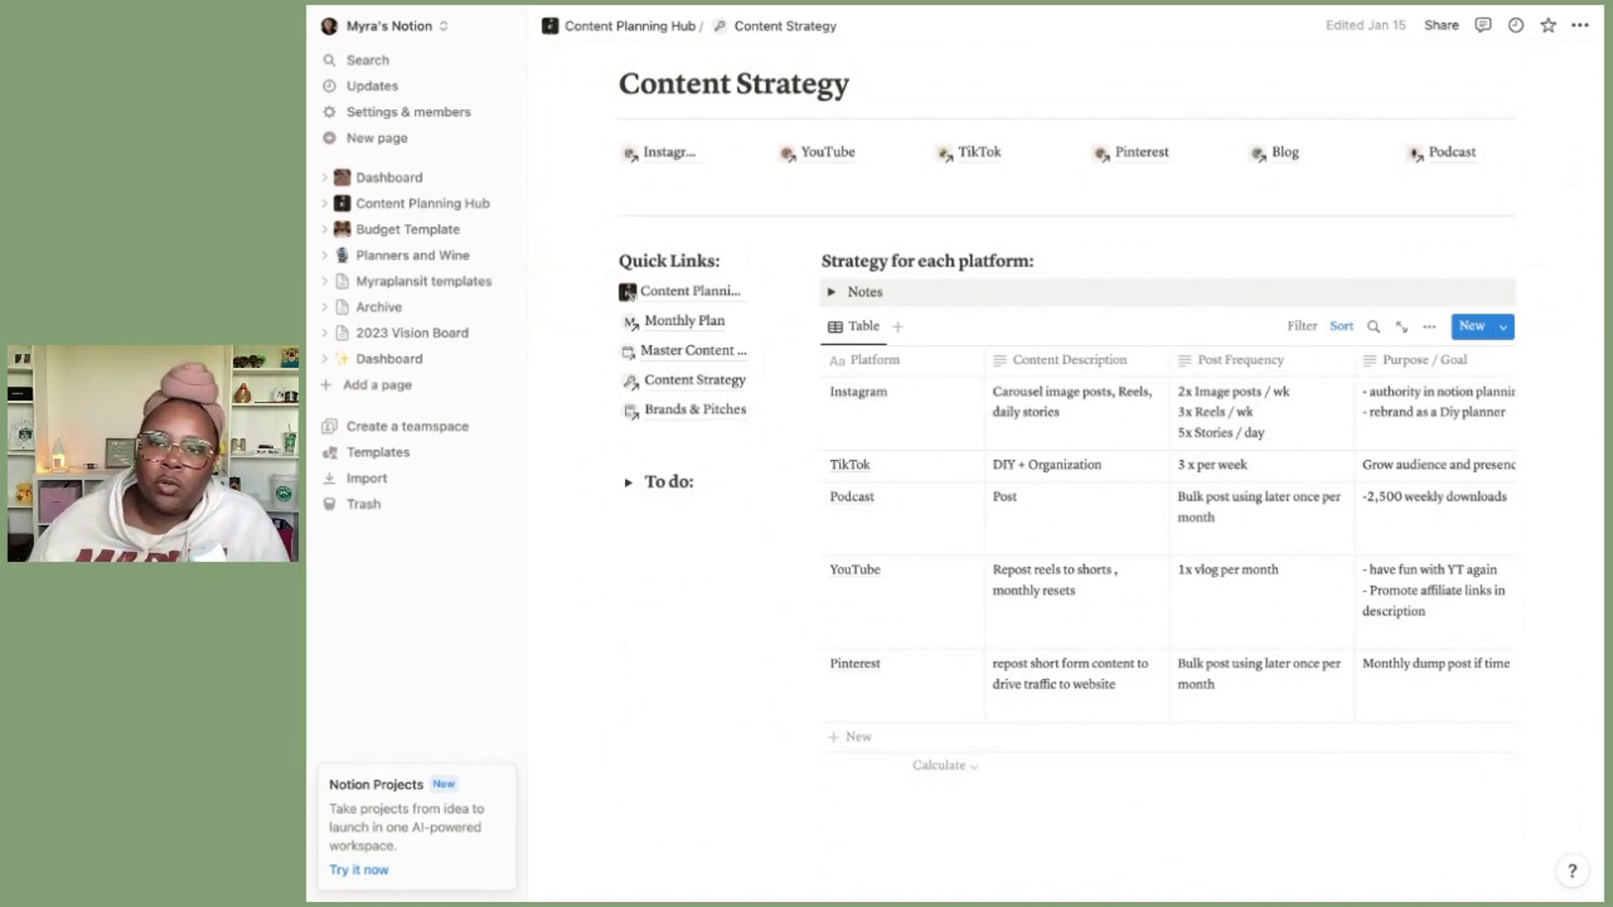
pyautogui.hscroll(8, 1168, 538)
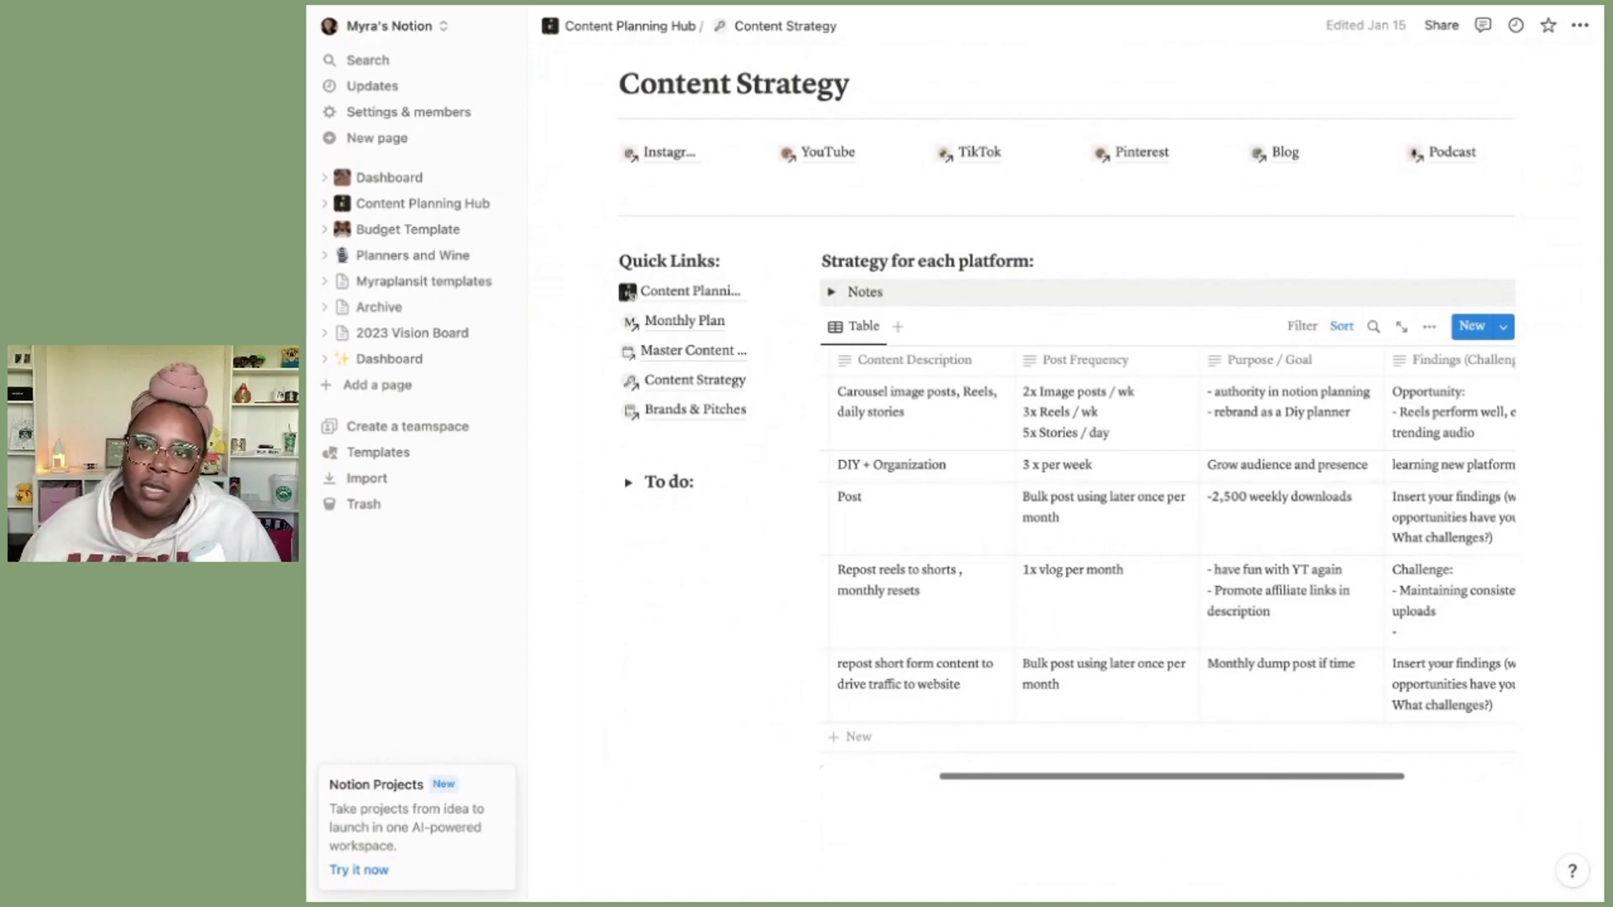
pyautogui.hscroll(3, 1167, 538)
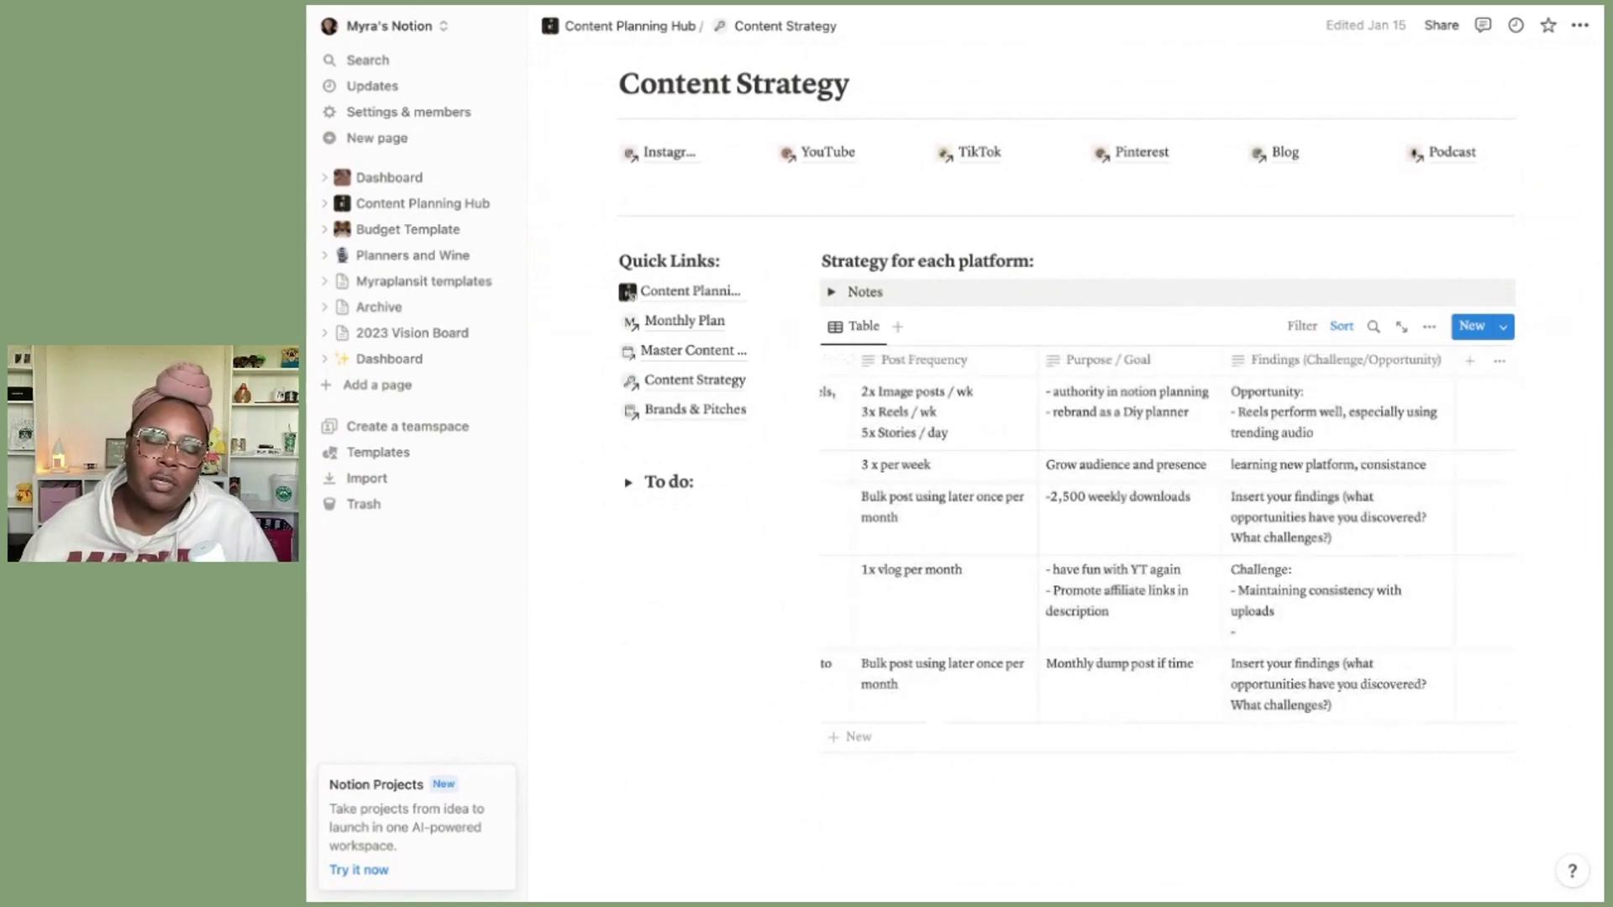
pyautogui.hscroll(-9, 1169, 539)
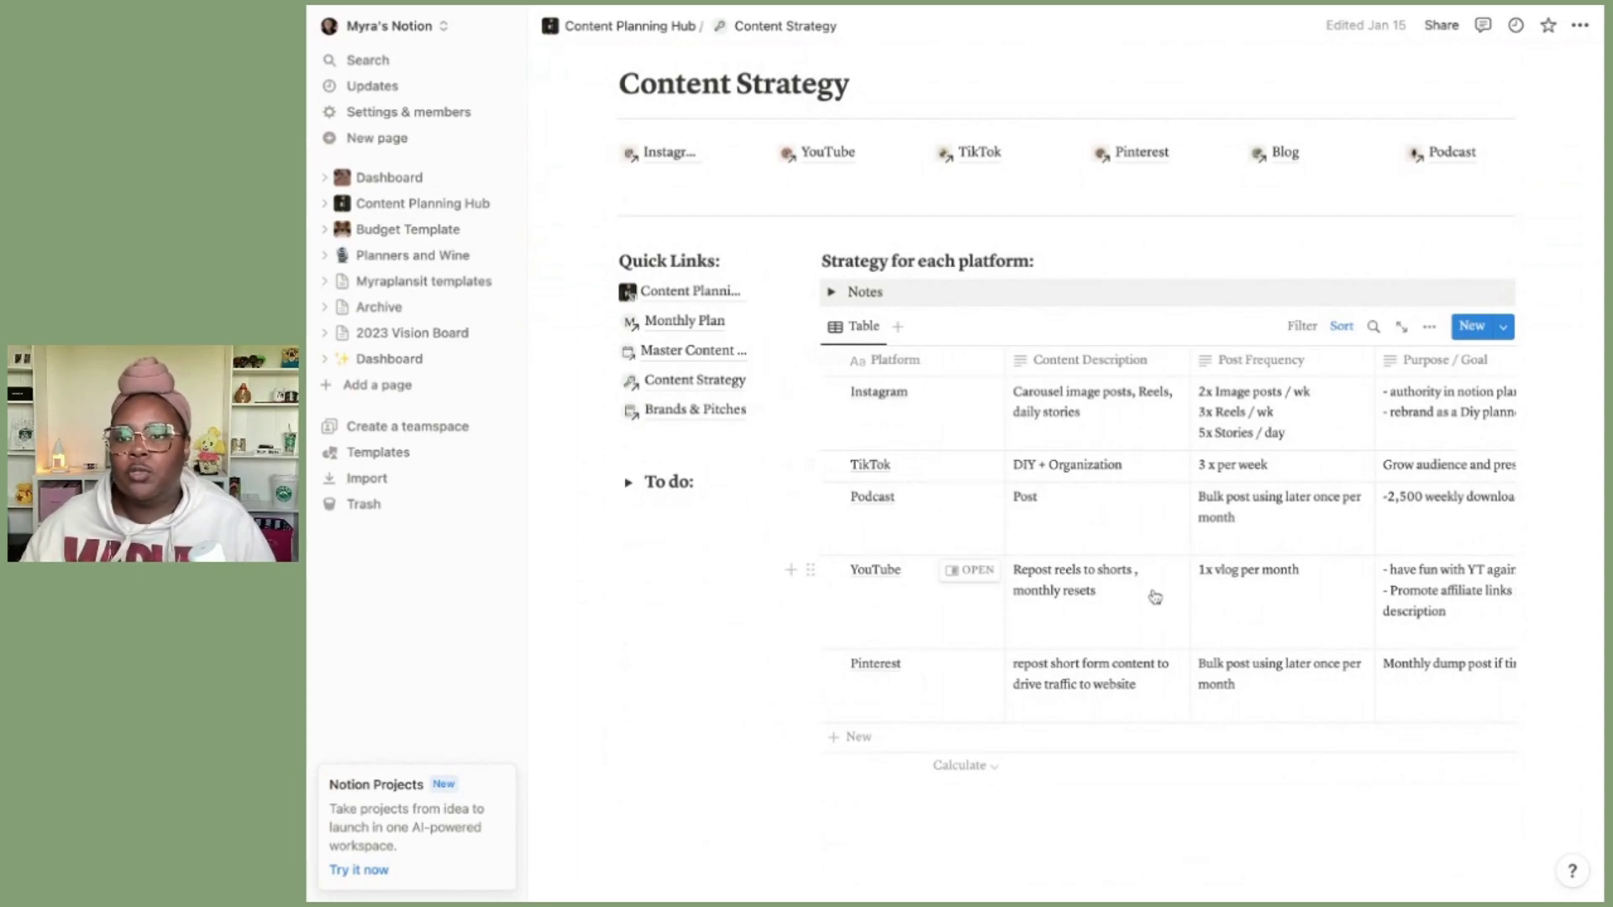
pyautogui.hscroll(5, 1203, 609)
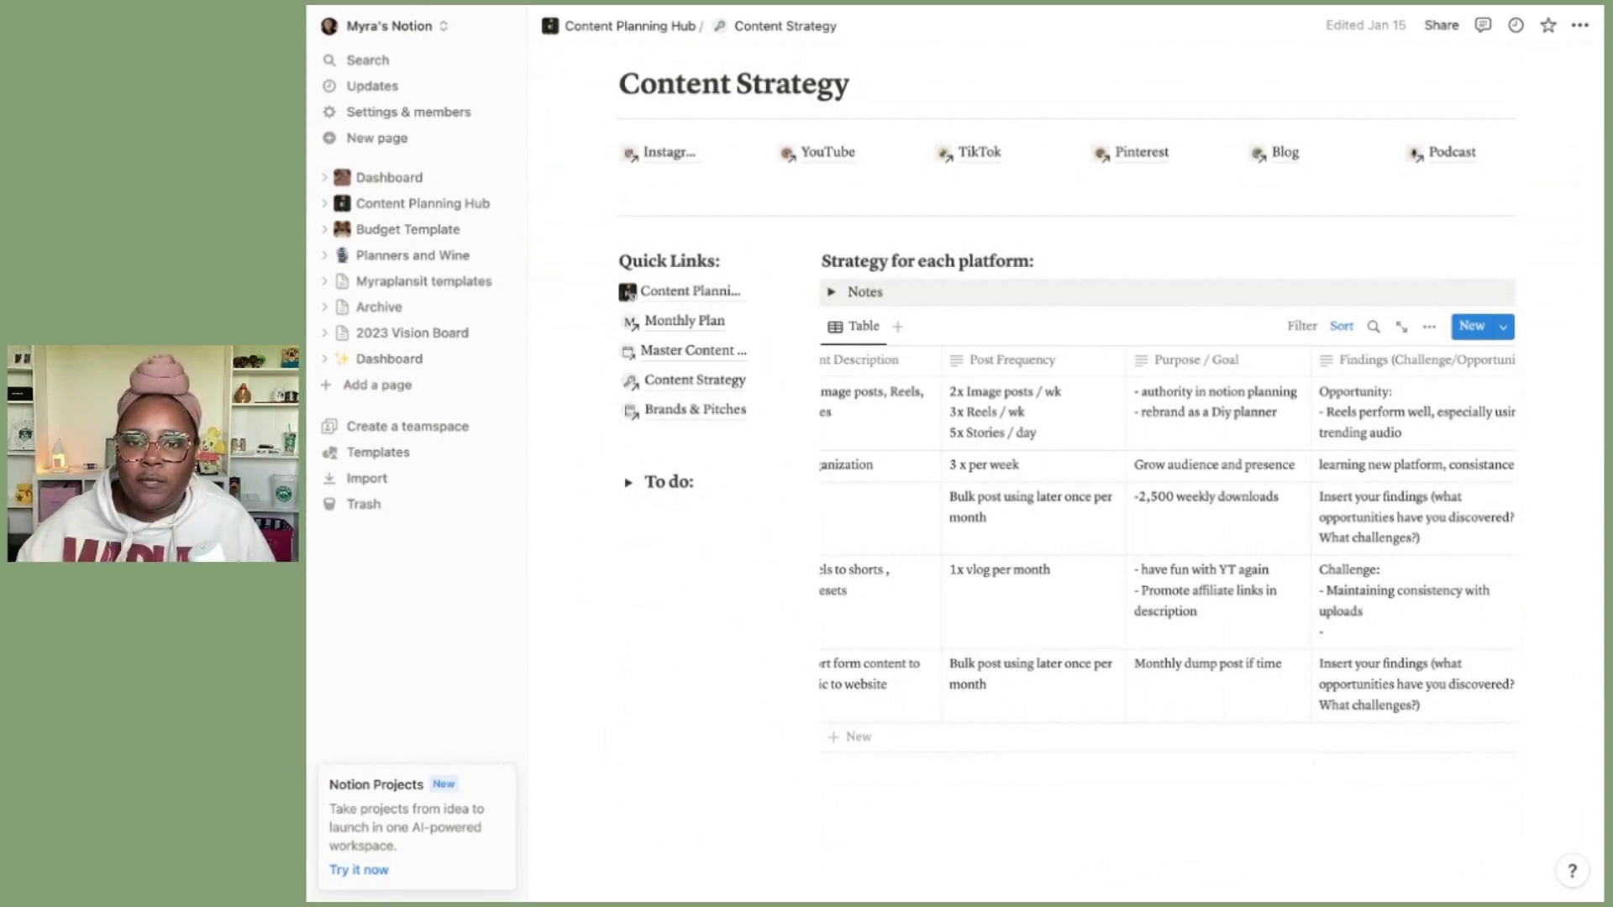
pyautogui.hscroll(-5, 1168, 538)
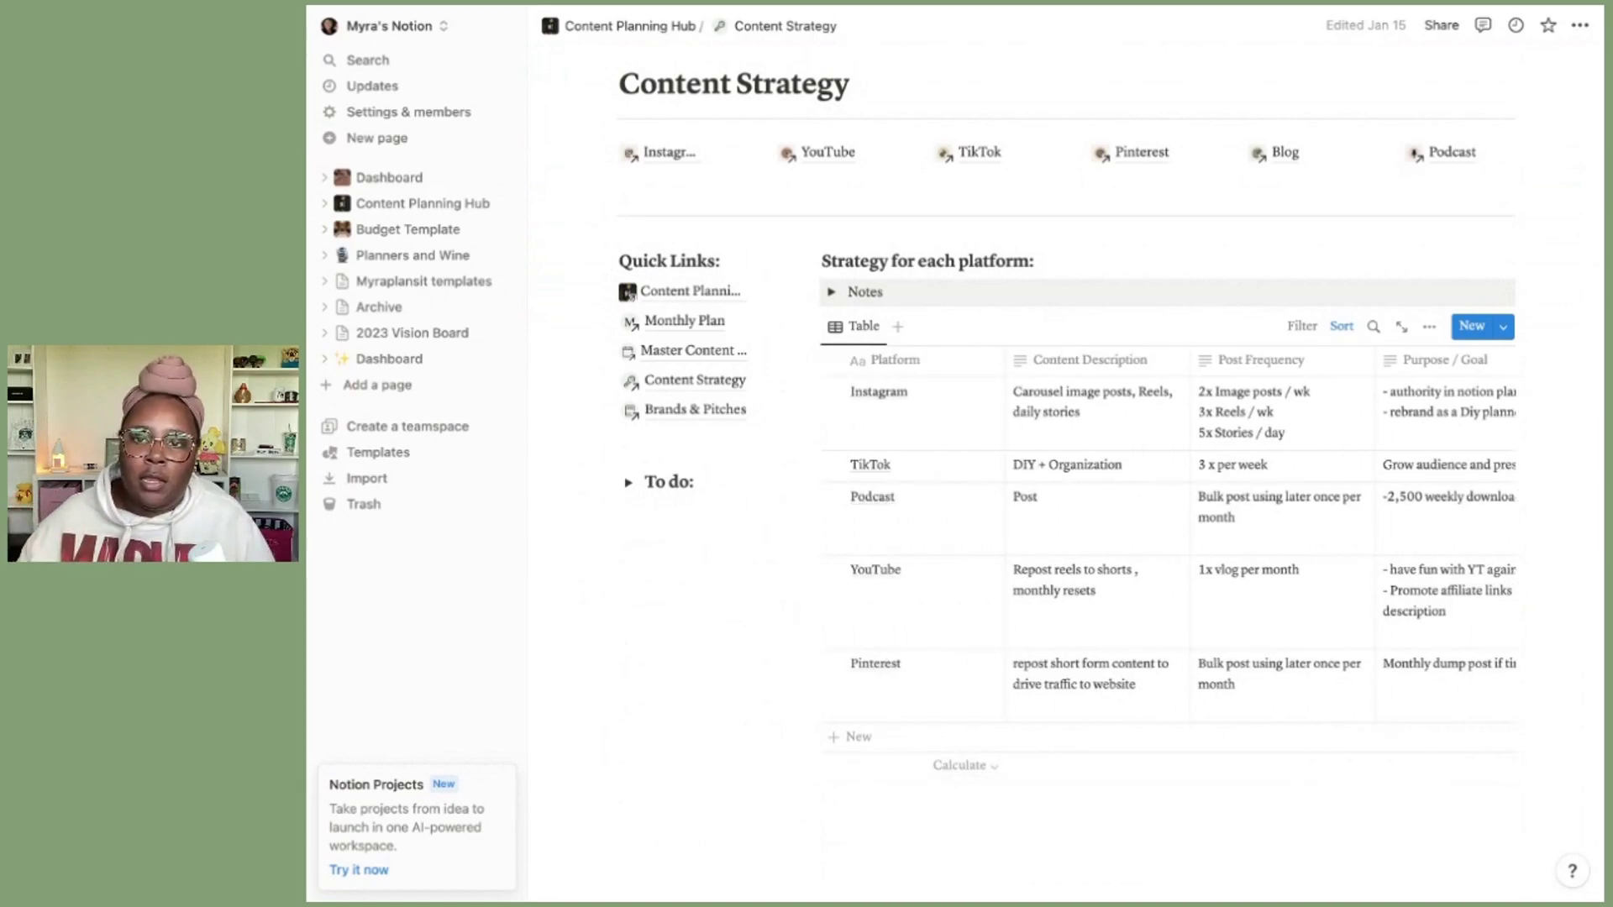
pyautogui.hscroll(5, 1168, 538)
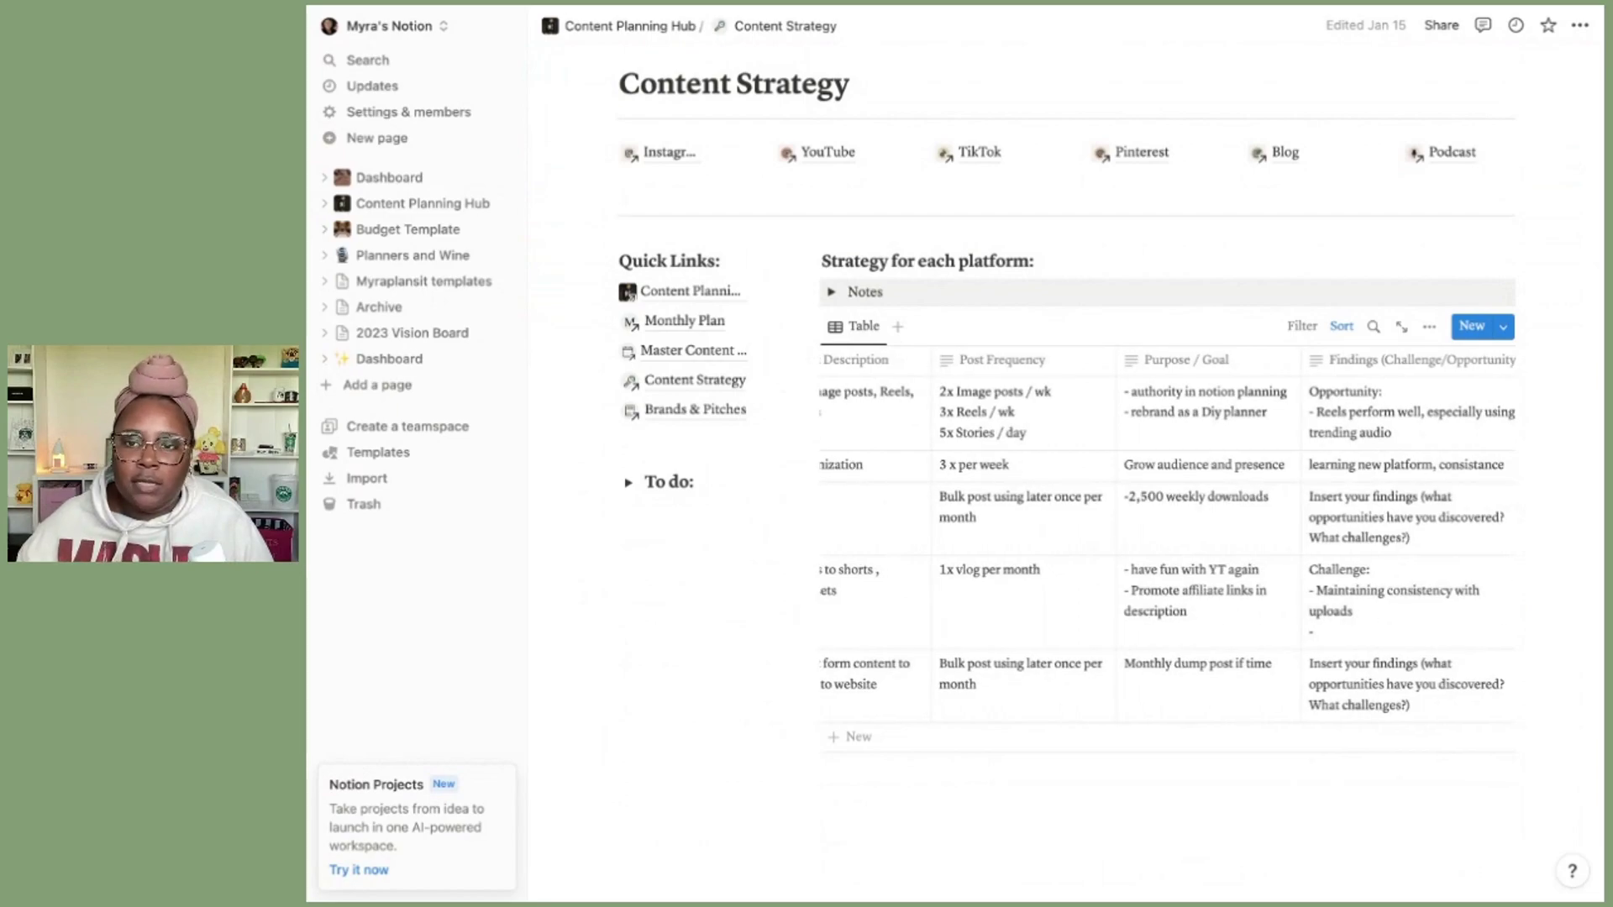
pyautogui.hscroll(-5, 1168, 538)
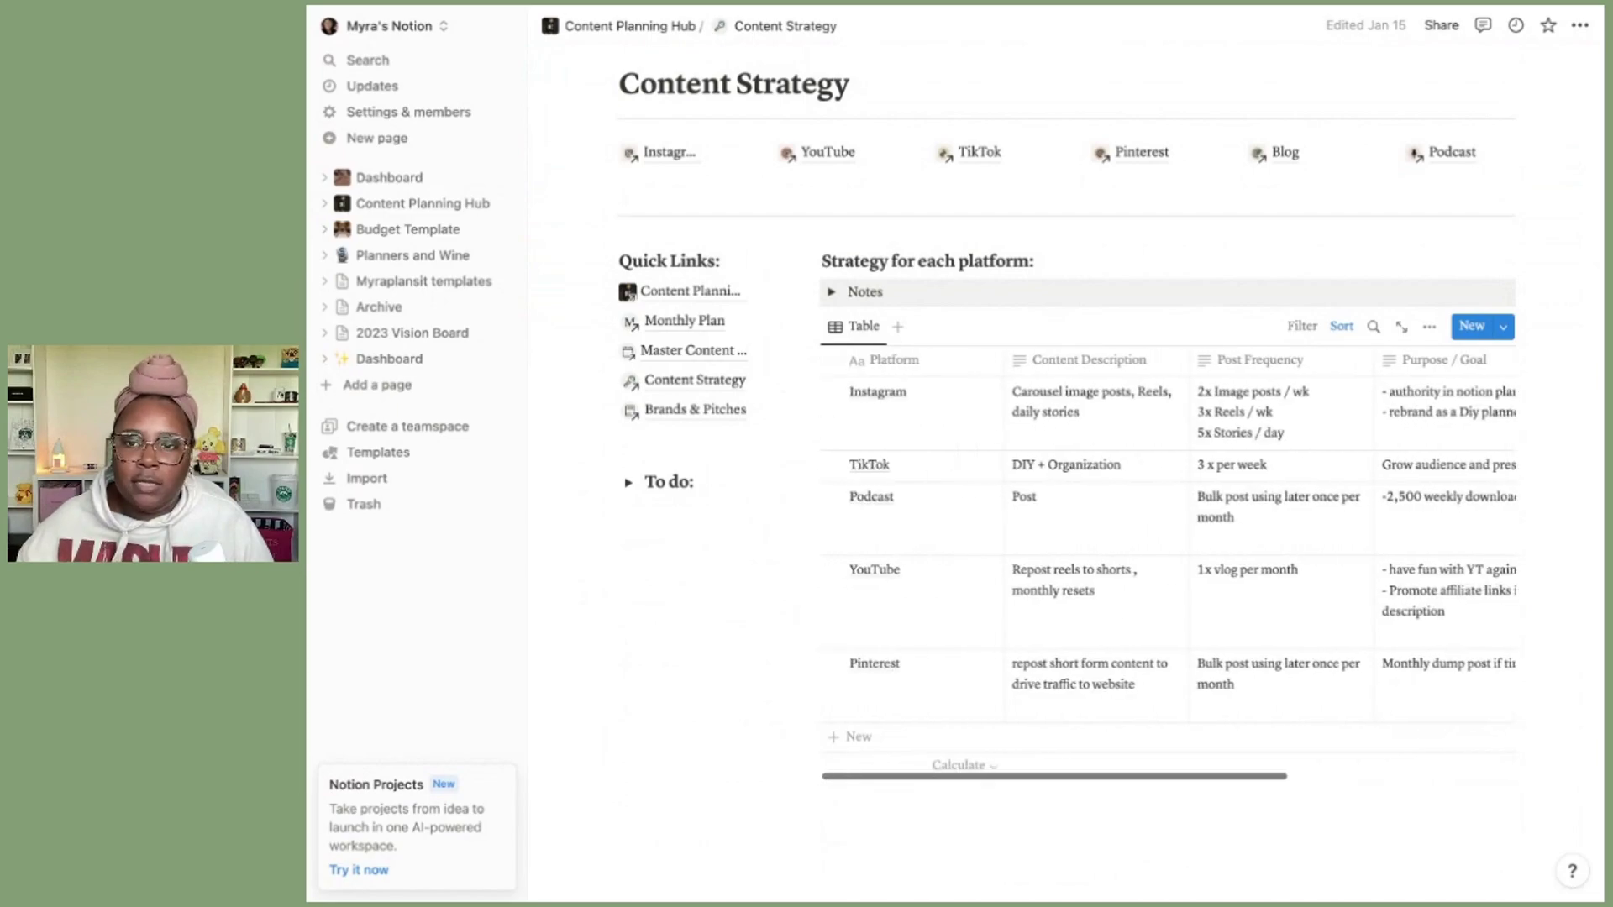